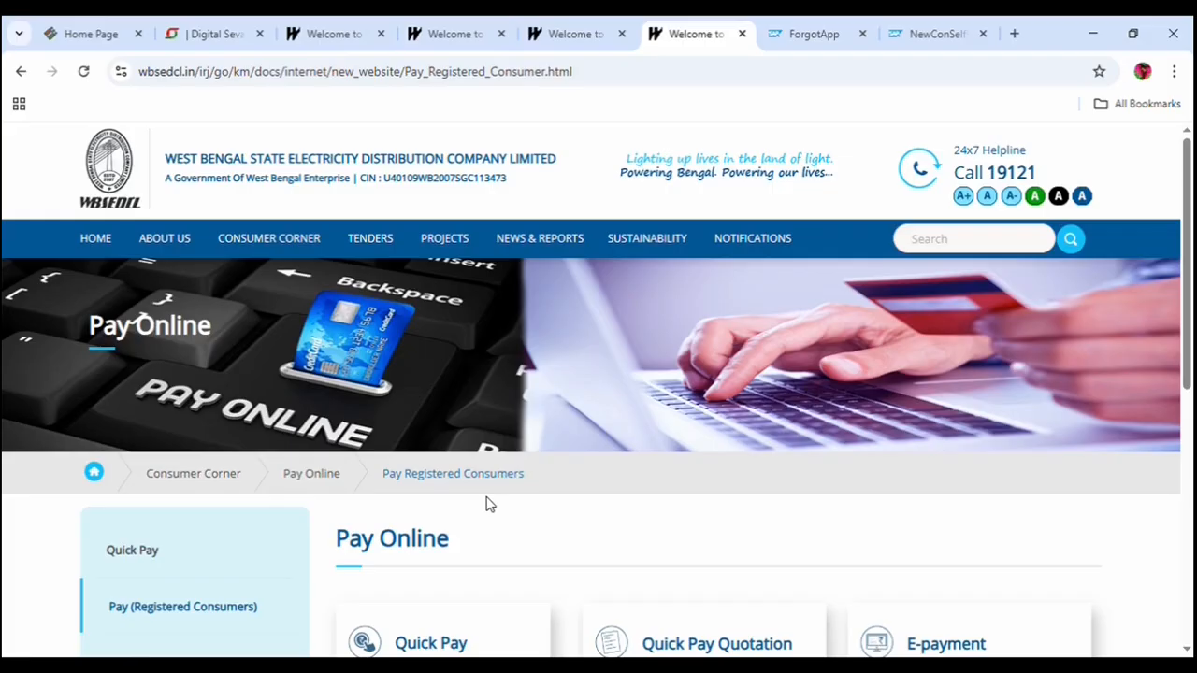
Go back to the WBSEDCL home page and look over its header.
key("alt+Left")
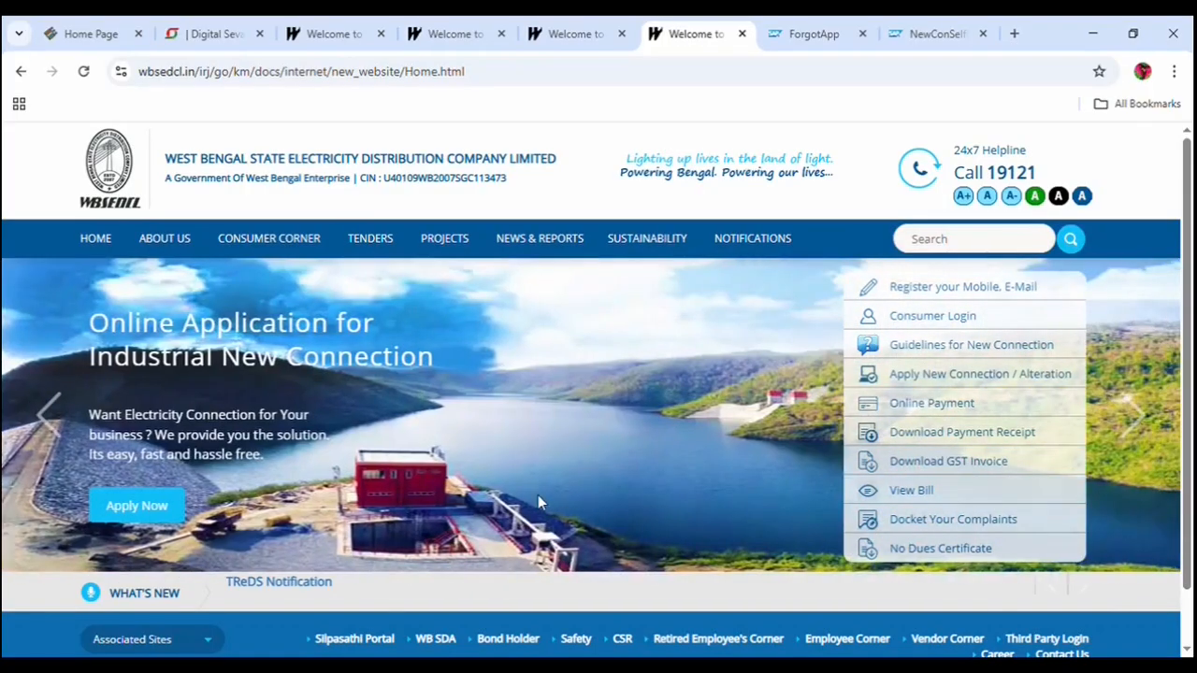
scroll(534, 500, "down", 1)
scroll(529, 511, "up", 1)
scroll(655, 502, "down", 1)
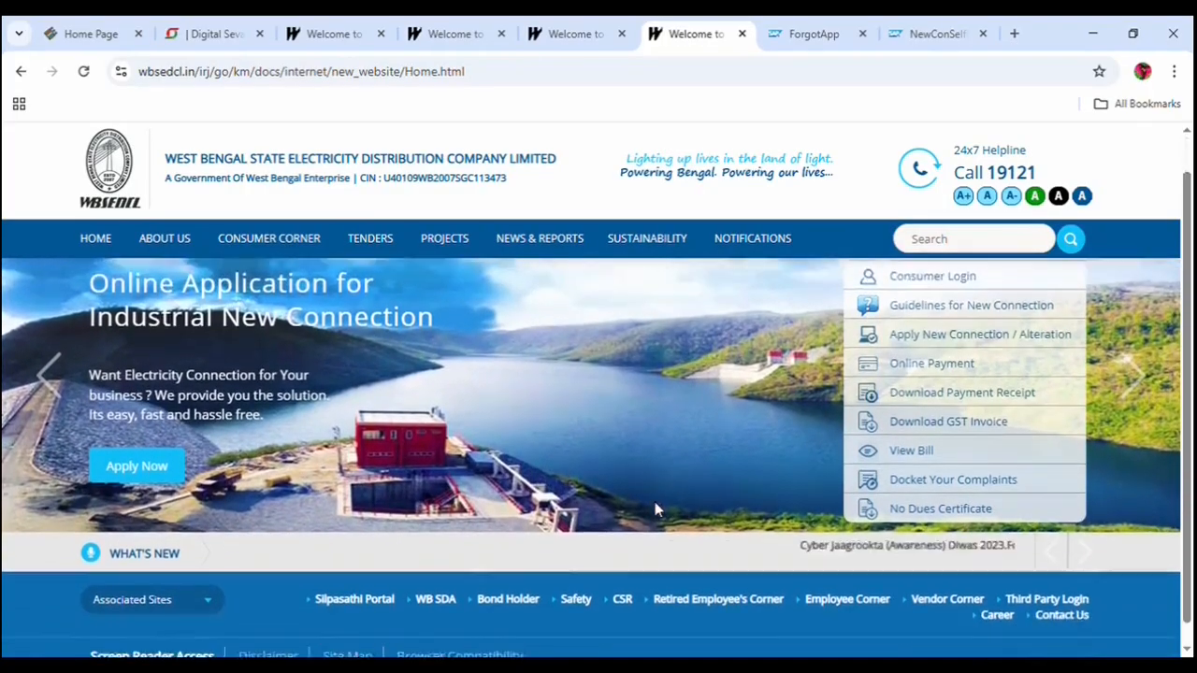
scroll(659, 516, "up", 1)
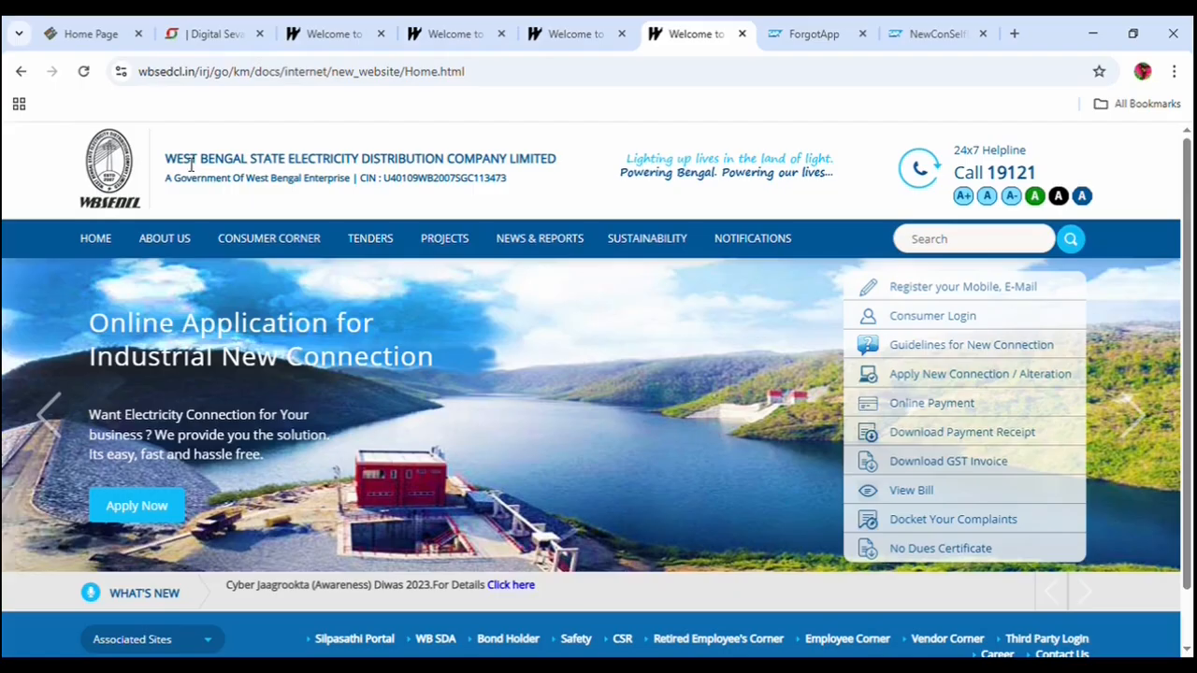
left_click_drag(176, 163, 548, 161)
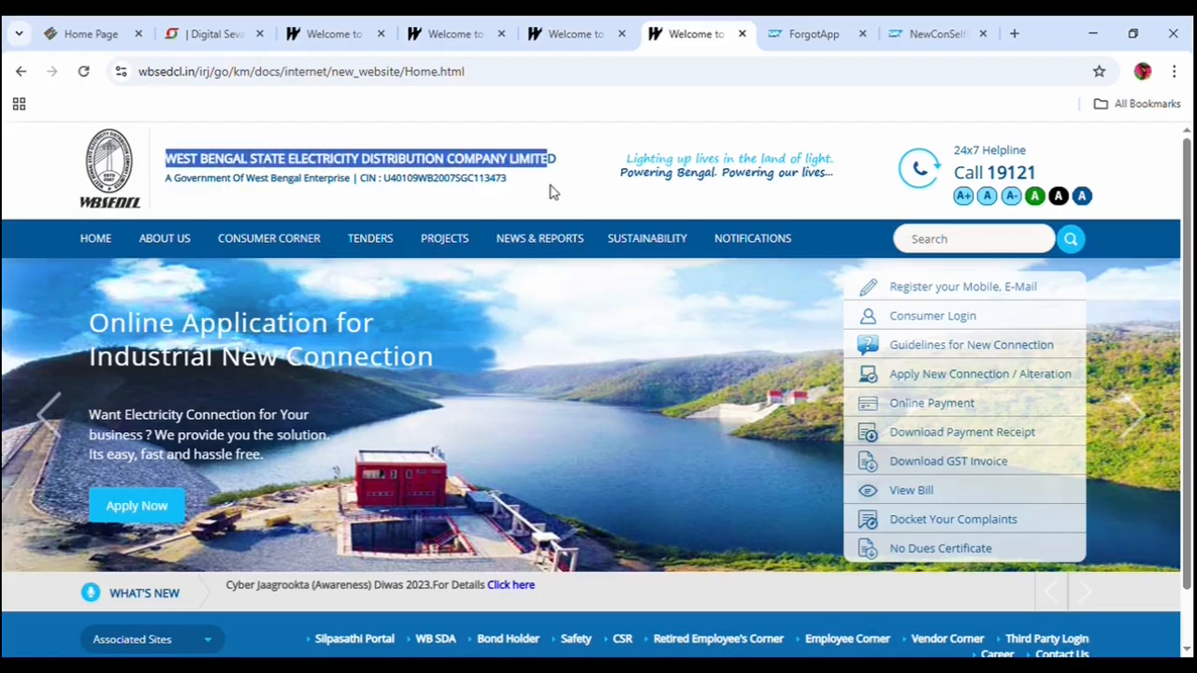
left_click(558, 204)
scroll(953, 500, "down", 1)
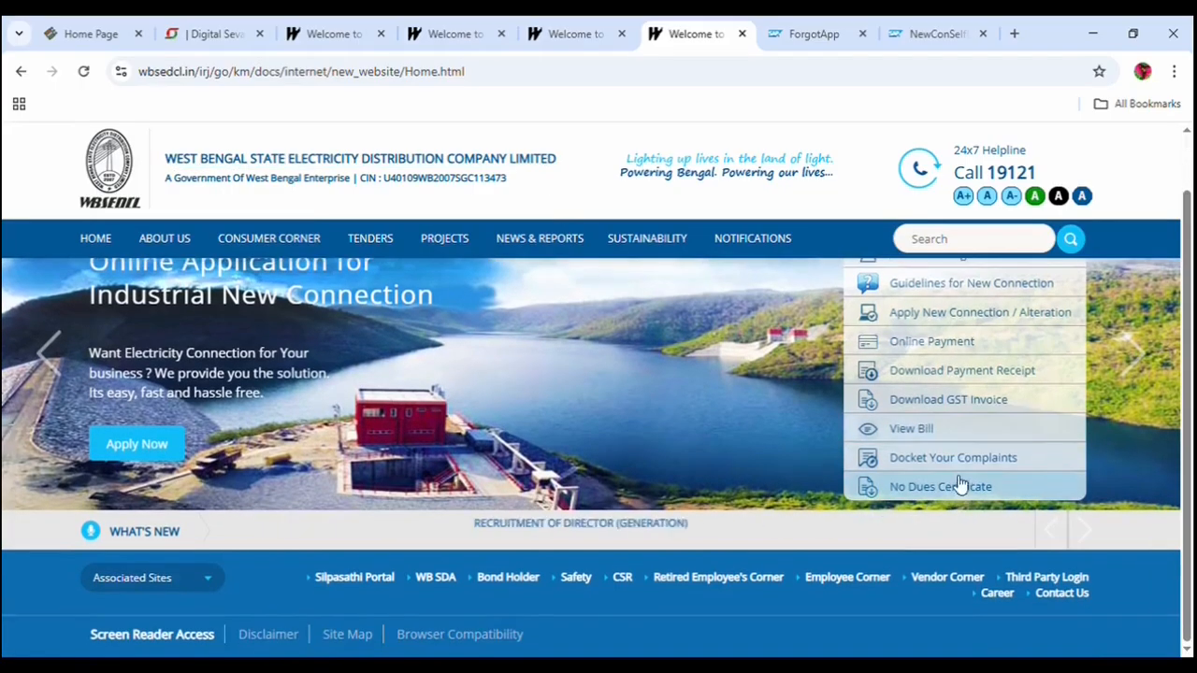
View the Online Payment page, return home, and open a new blank browser tab.
left_click(928, 353)
scroll(488, 502, "down", 3)
scroll(488, 502, "down", 3)
scroll(489, 502, "up", 5)
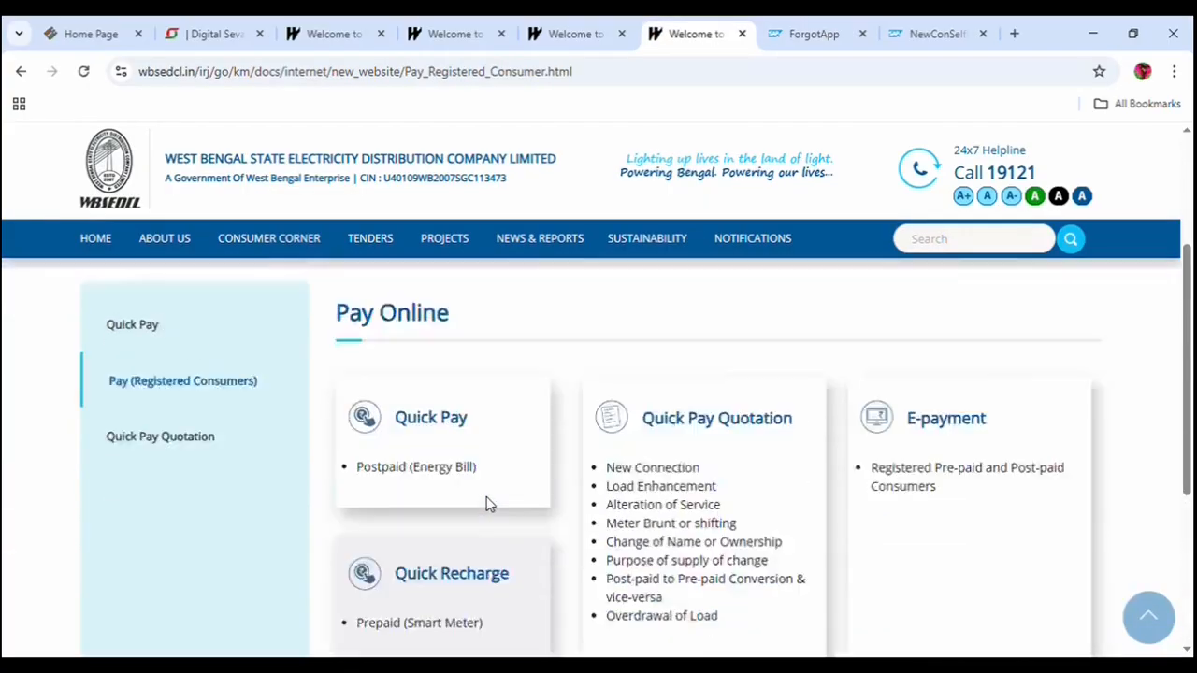
key("alt+Left")
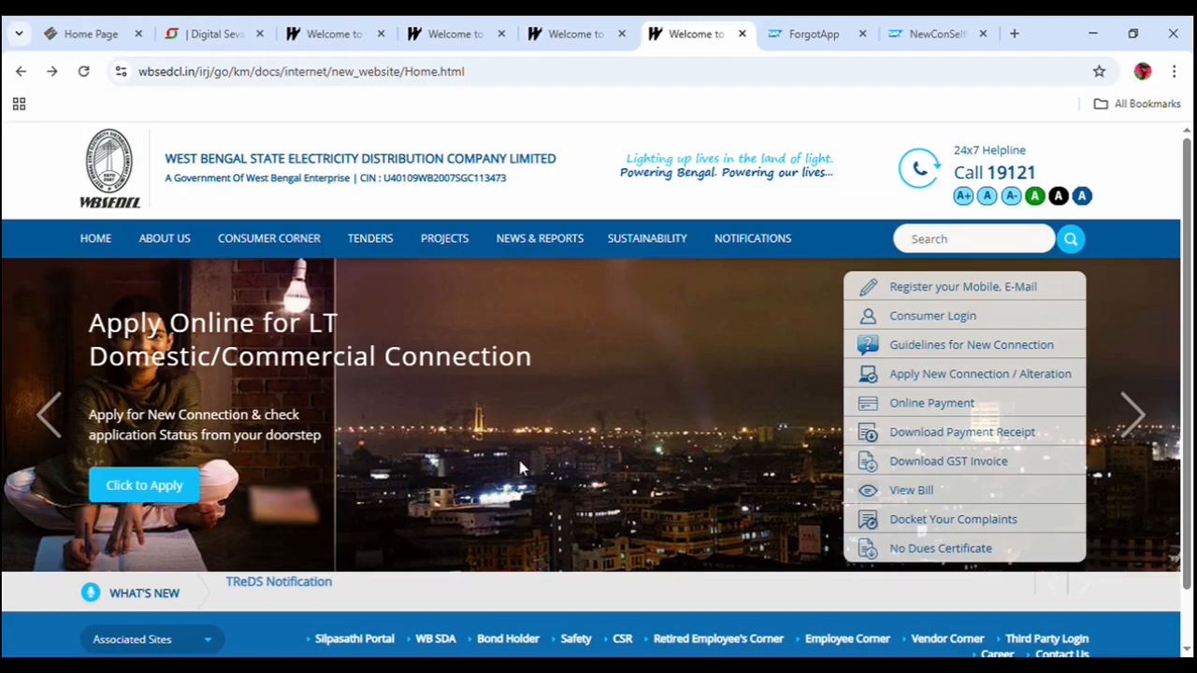
scroll(519, 460, "down", 1)
key("ctrl+t")
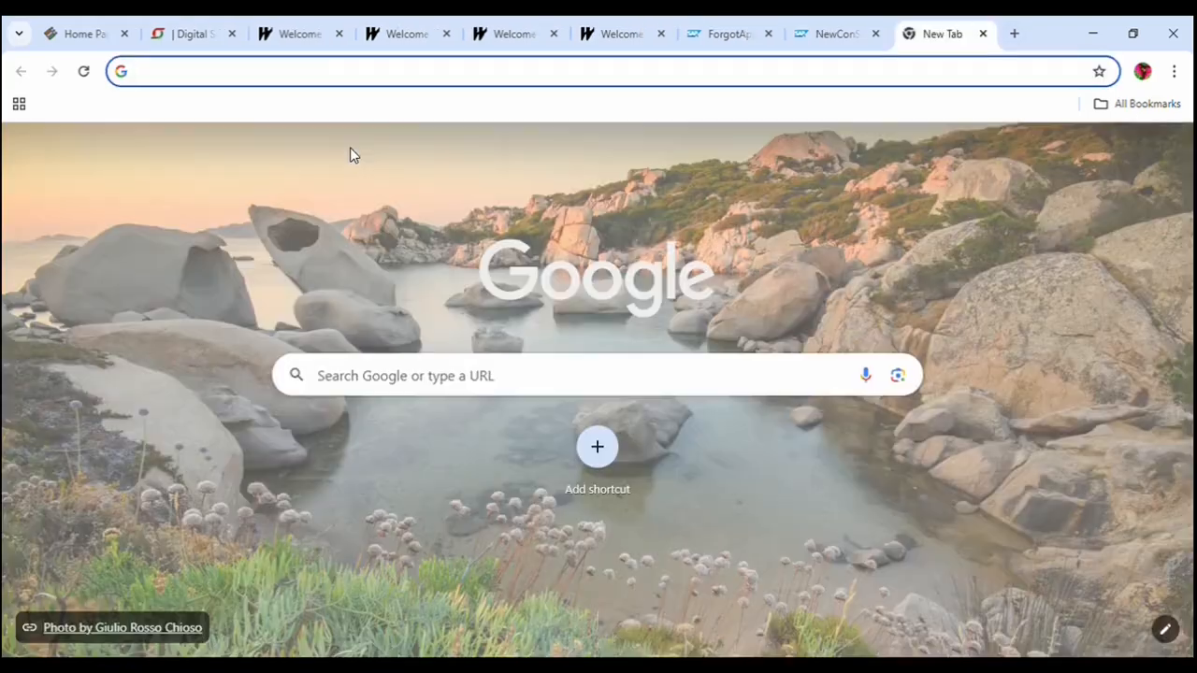
Search Google for 'wbsedcl' and open the official 'Welcome to WBSEDCL' result.
type("wbs")
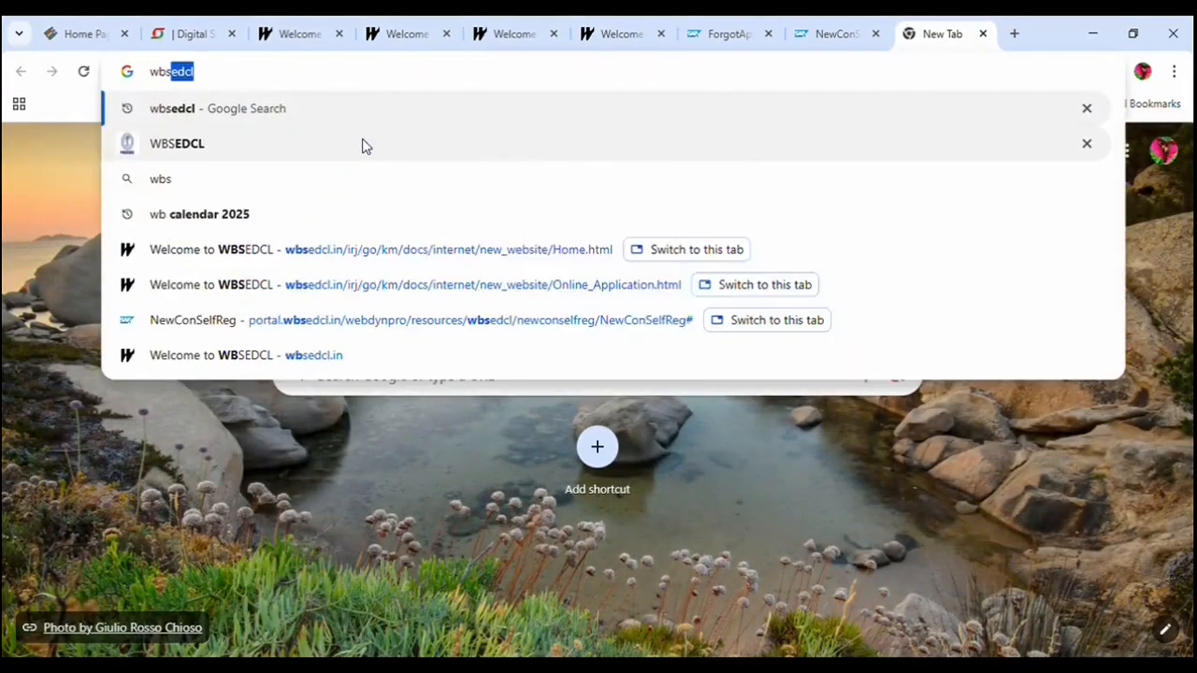
type("edc")
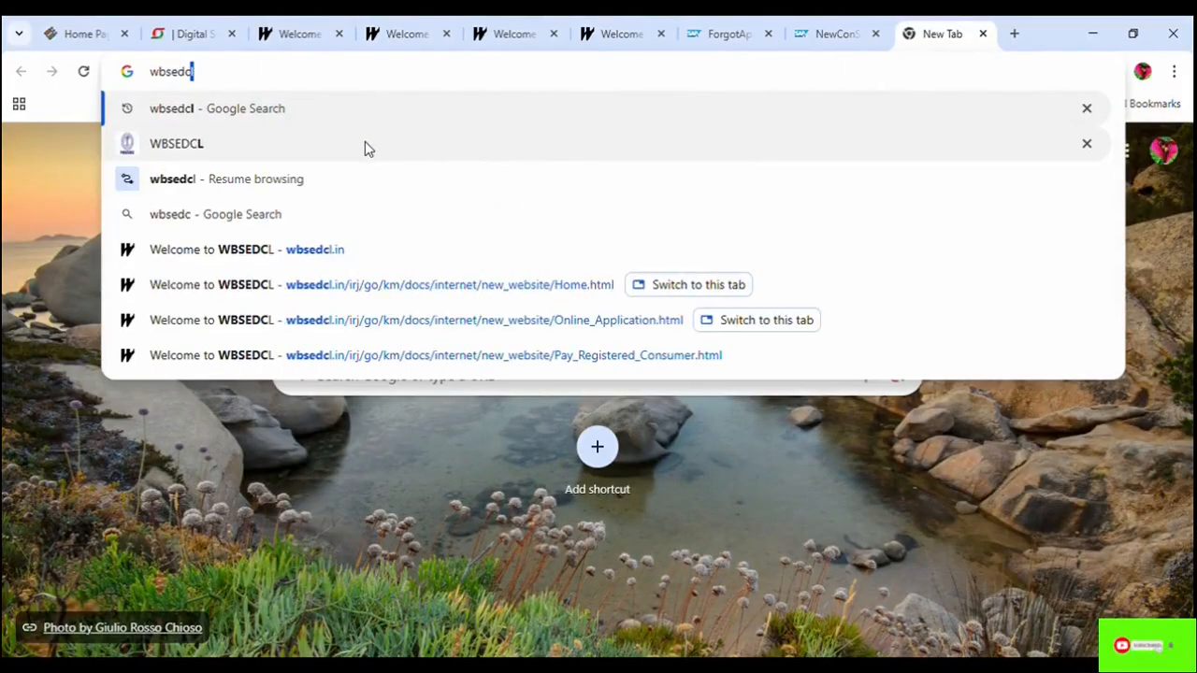
type("l")
key("Return")
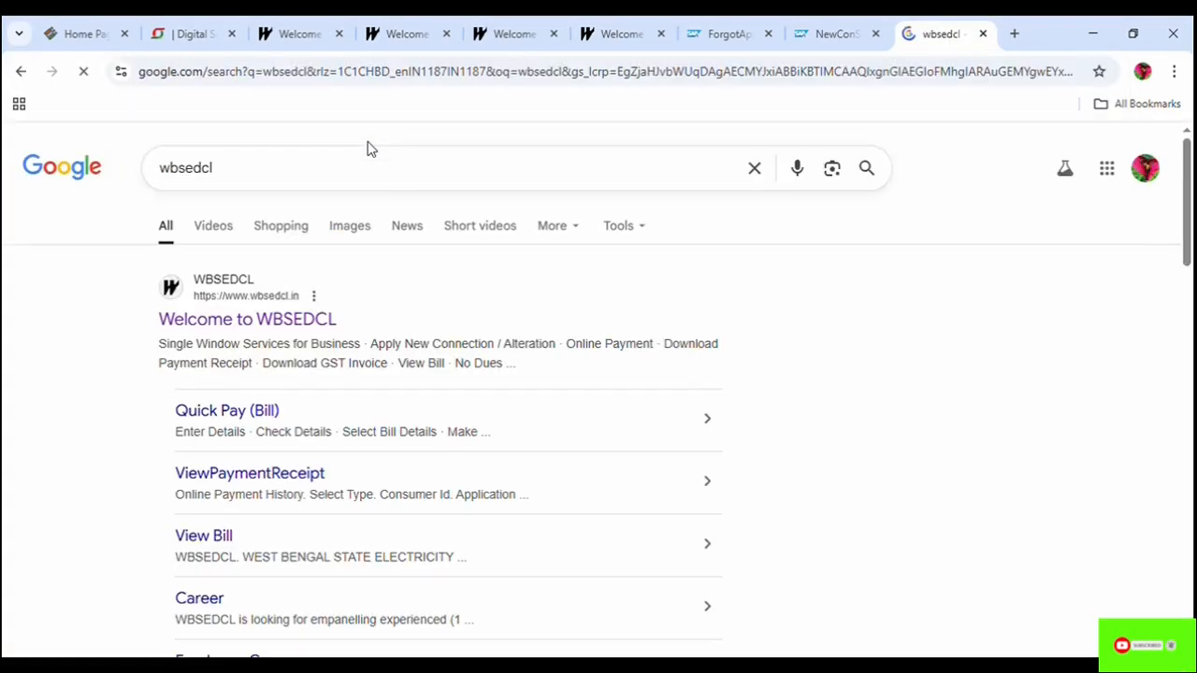
left_click(301, 323)
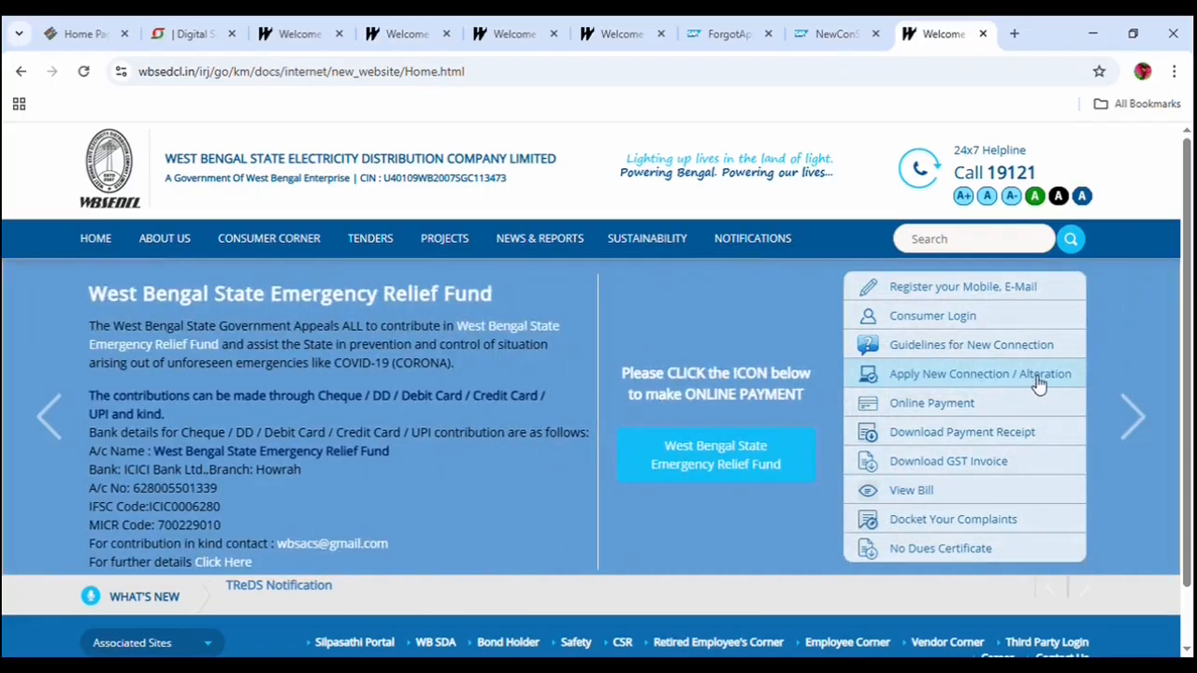
Go to Apply New Connection / Alteration and choose the LT Others login.
left_click(961, 378)
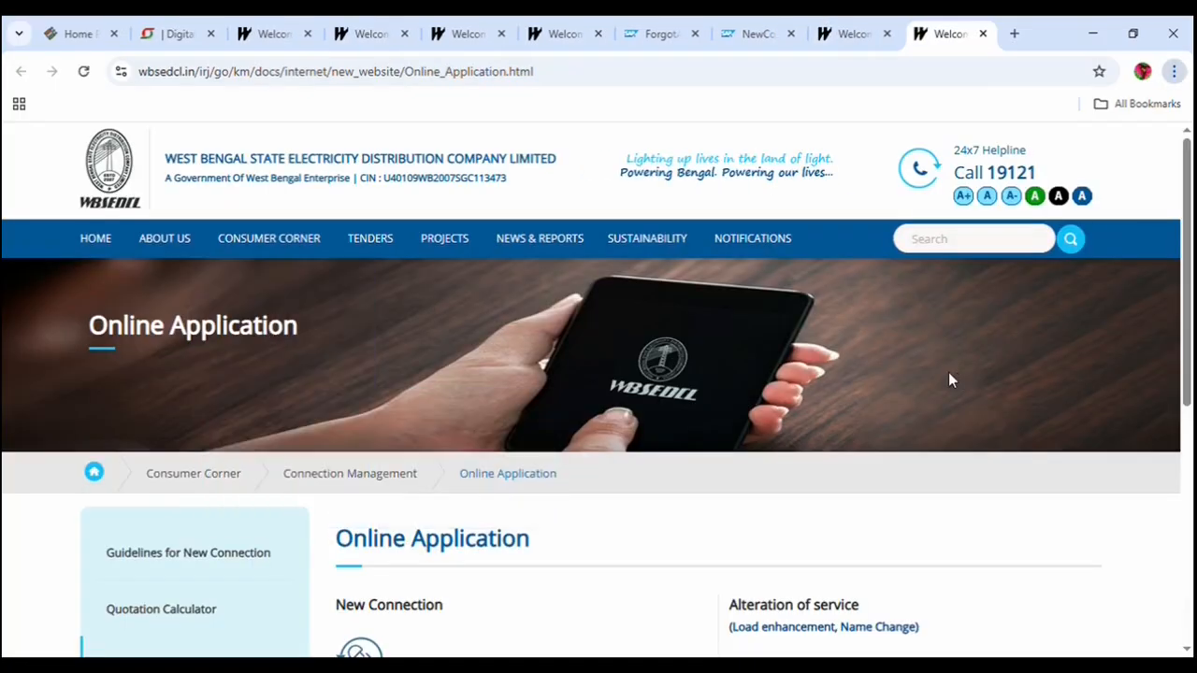
scroll(742, 468, "down", 5)
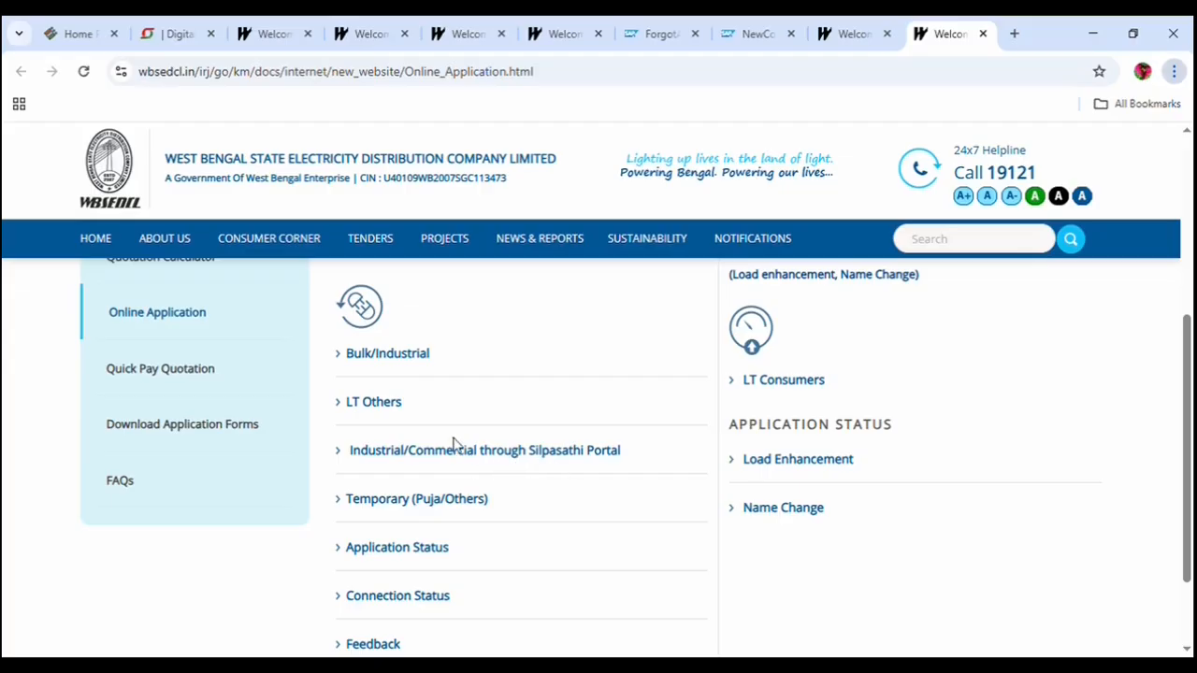
left_click(374, 407)
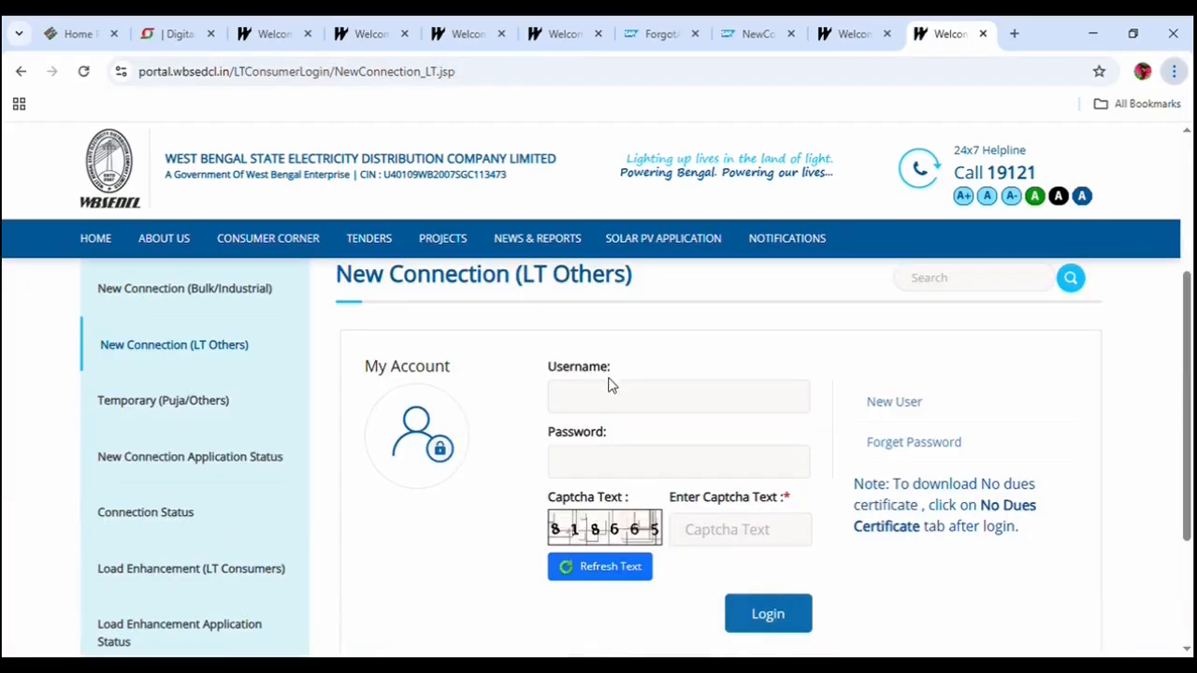
Open the New User self-registration form from the LT Others login page.
left_click(609, 393)
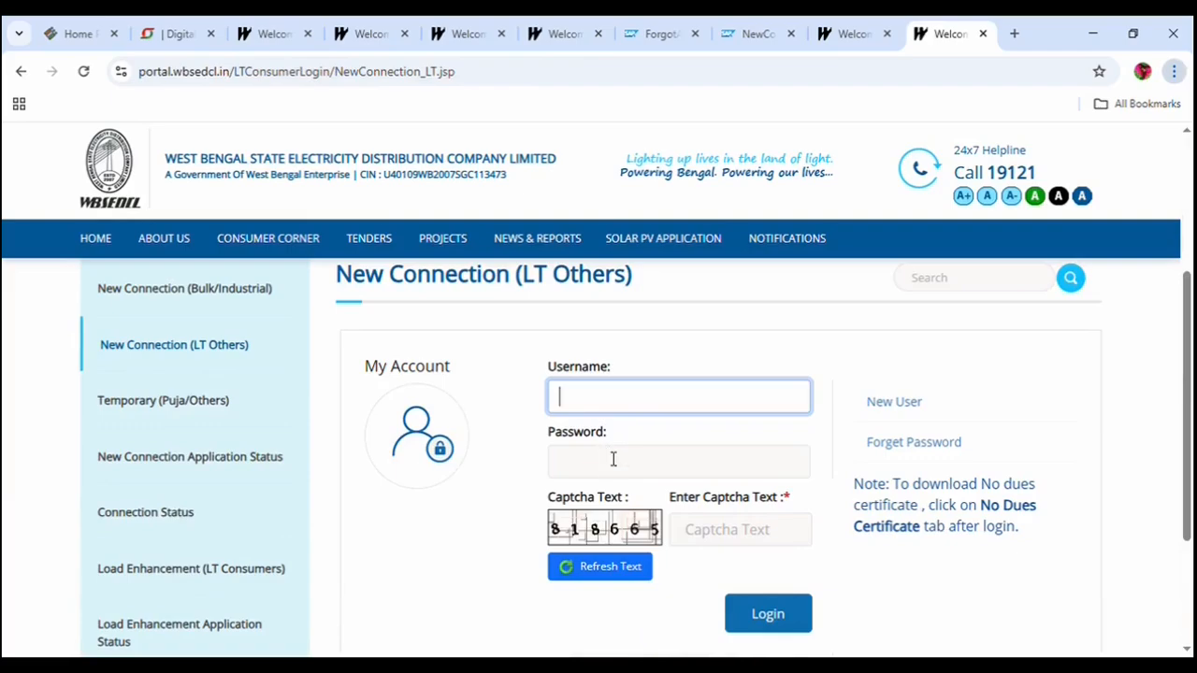
left_click(612, 464)
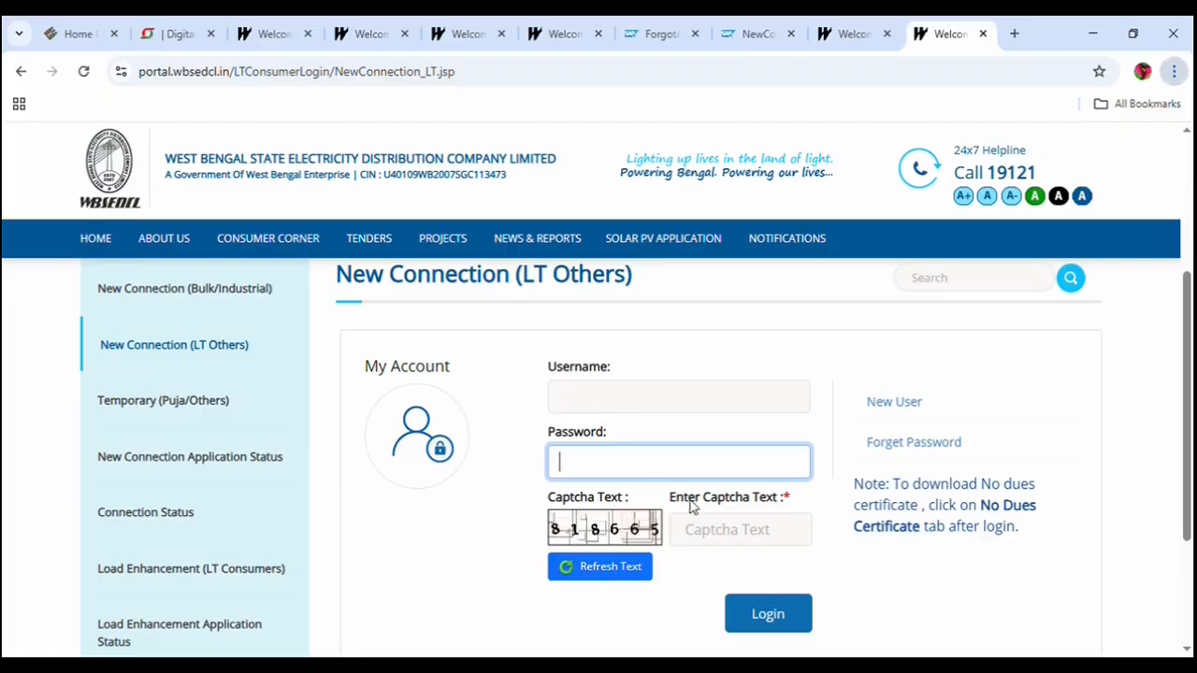
left_click(898, 404)
left_click(903, 407)
left_click(571, 381)
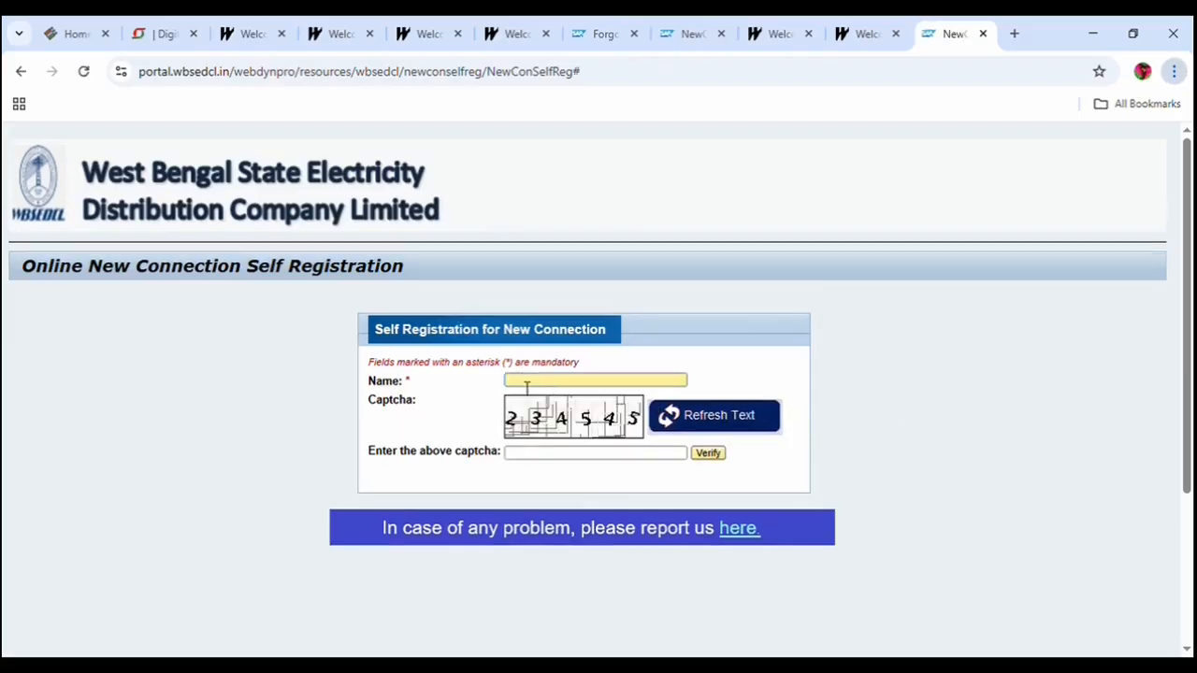
Fill in the name and captcha, then enter the mobile number and validate it by OTP.
left_click(554, 457)
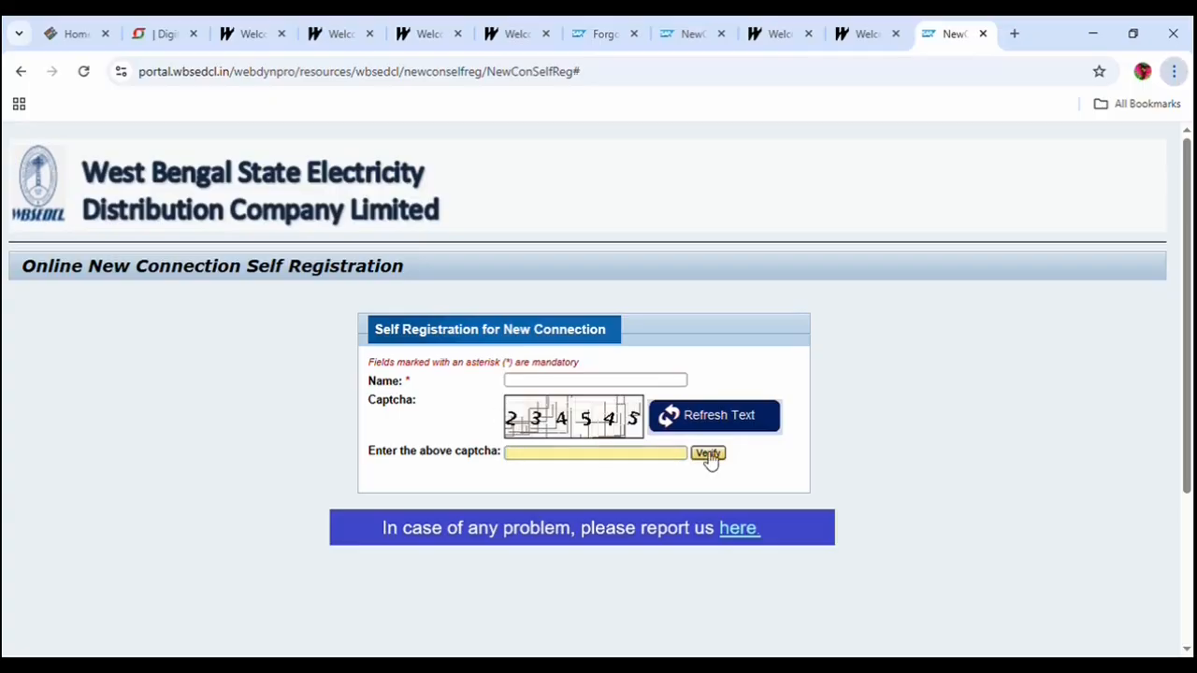
left_click(564, 383)
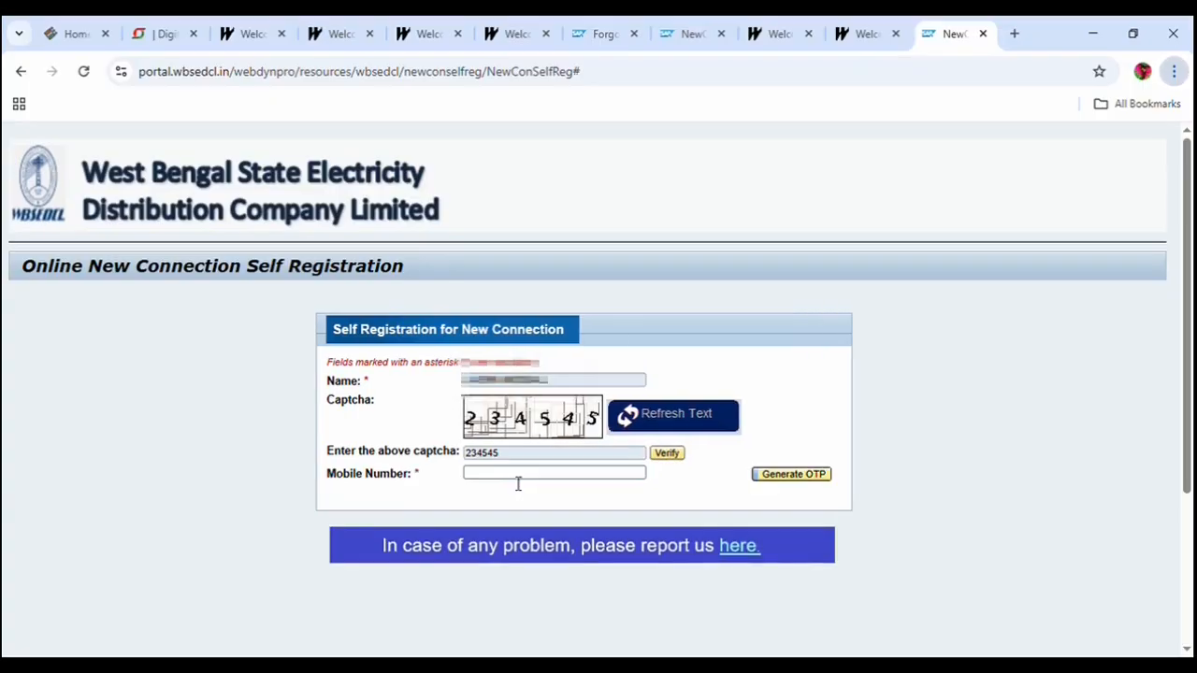
left_click(499, 478)
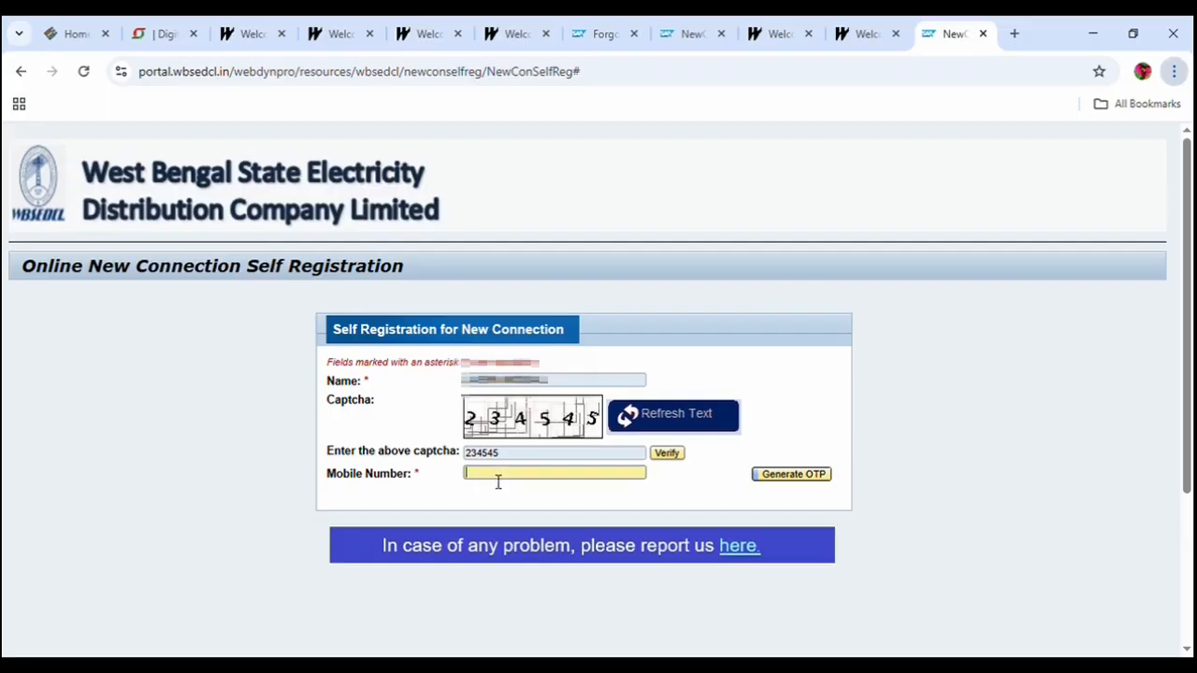
type("8••••••")
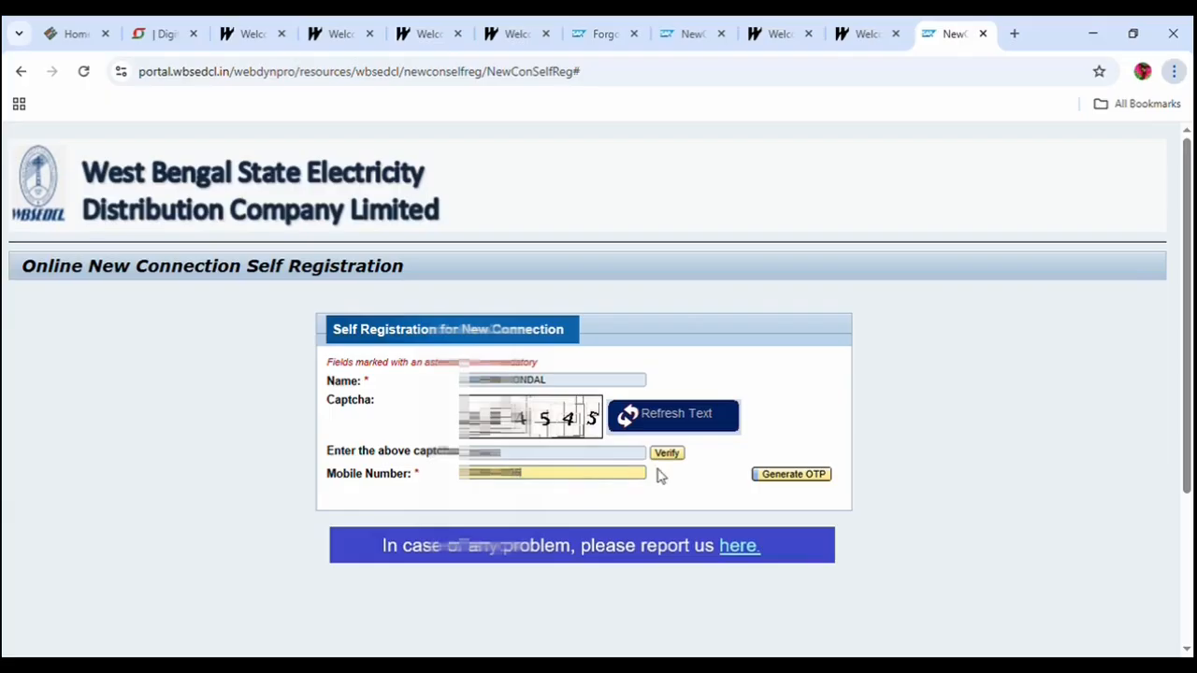
left_click(788, 482)
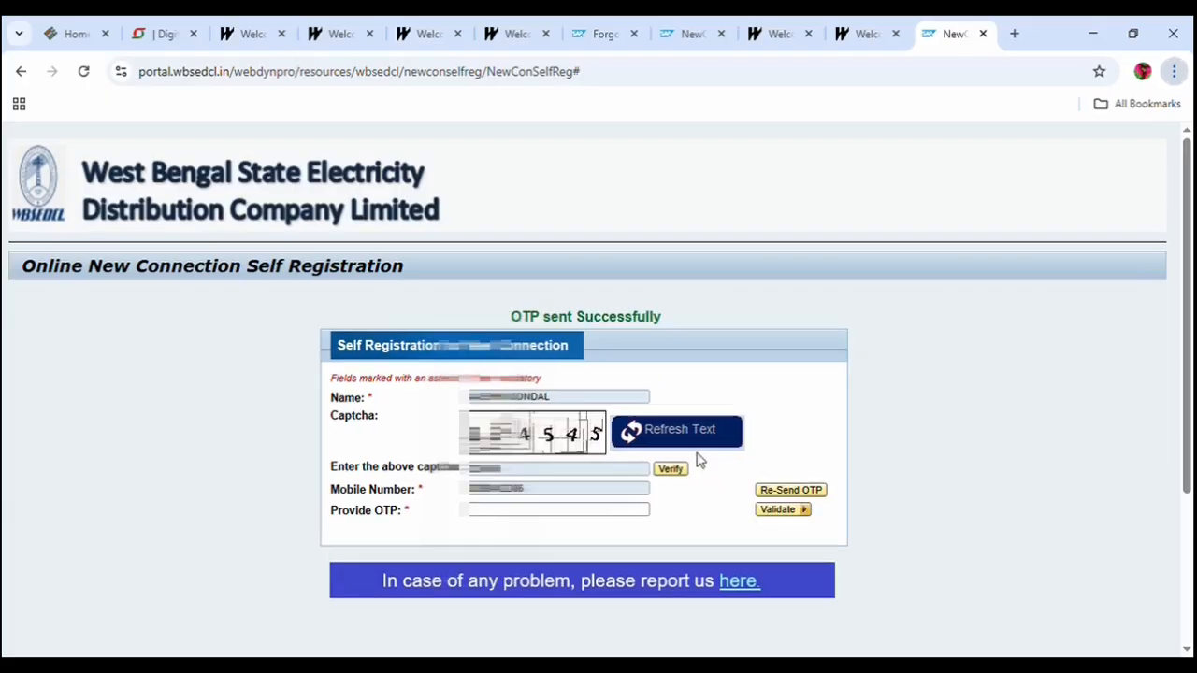
left_click(483, 514)
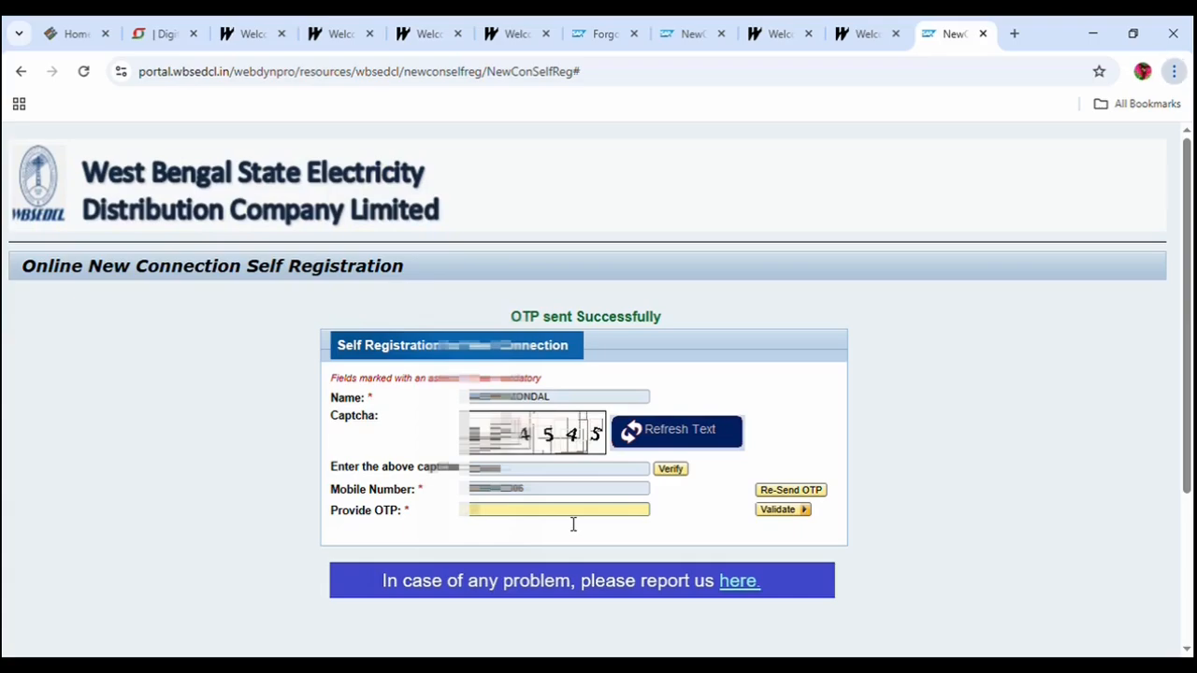
type("••••••")
left_click(786, 512)
Enter the e-mail ID and validate it with the e-mail OTP.
left_click(523, 493)
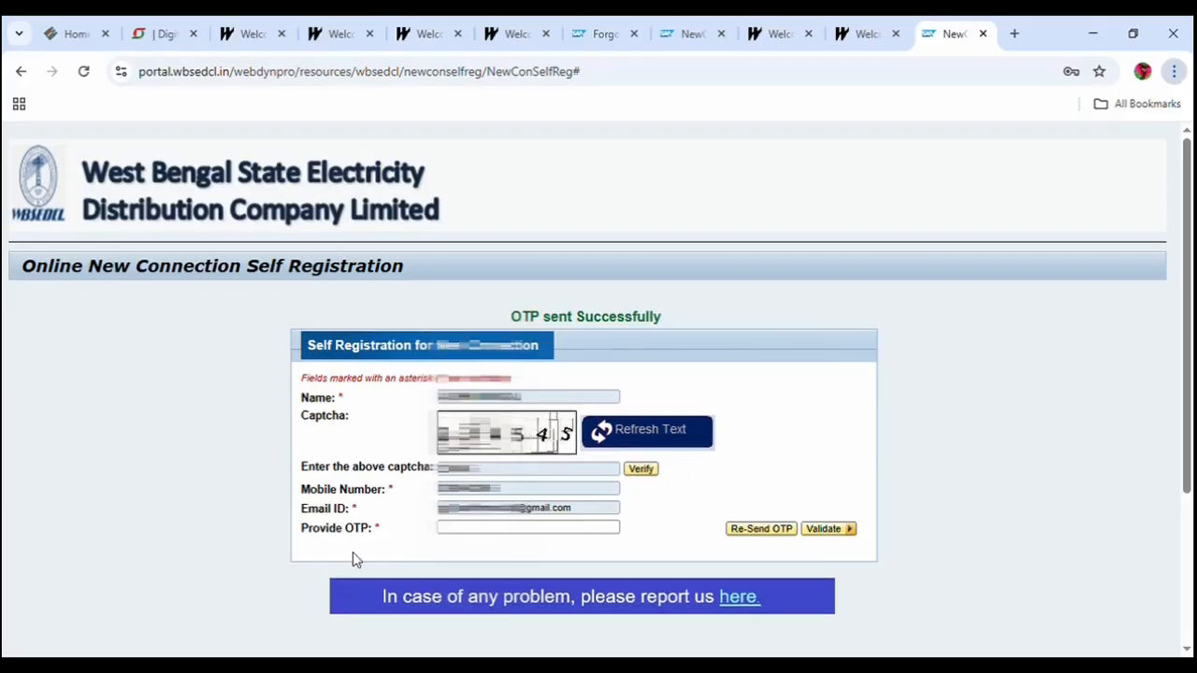
left_click(458, 533)
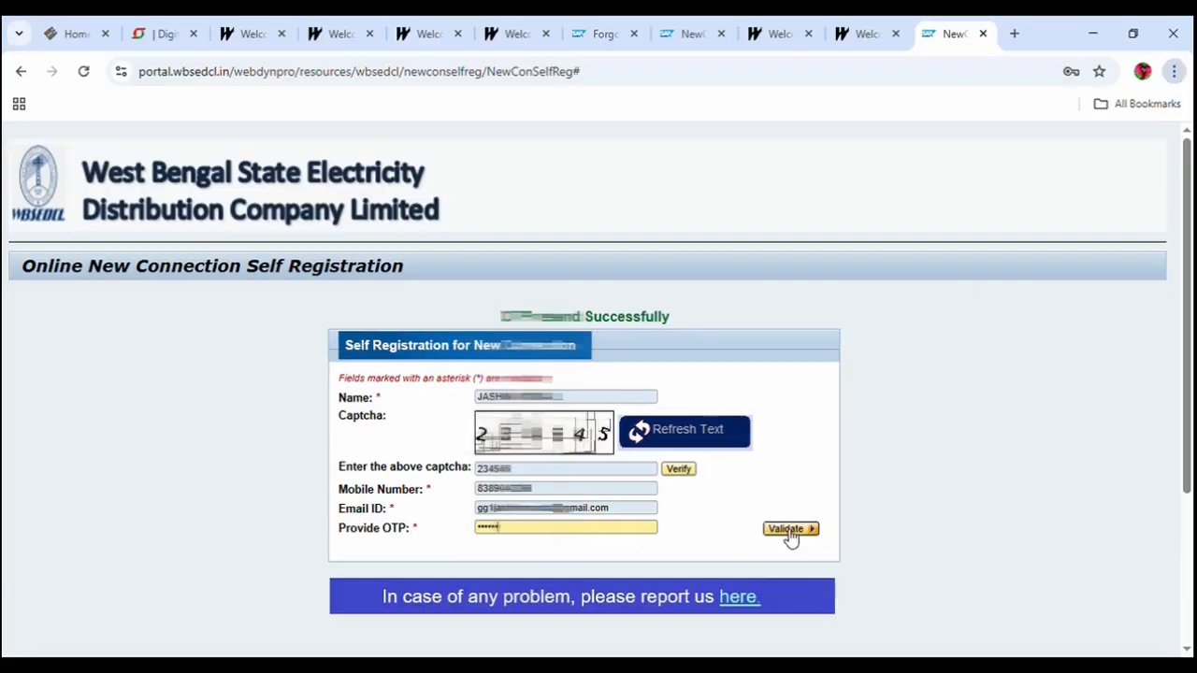
left_click(790, 529)
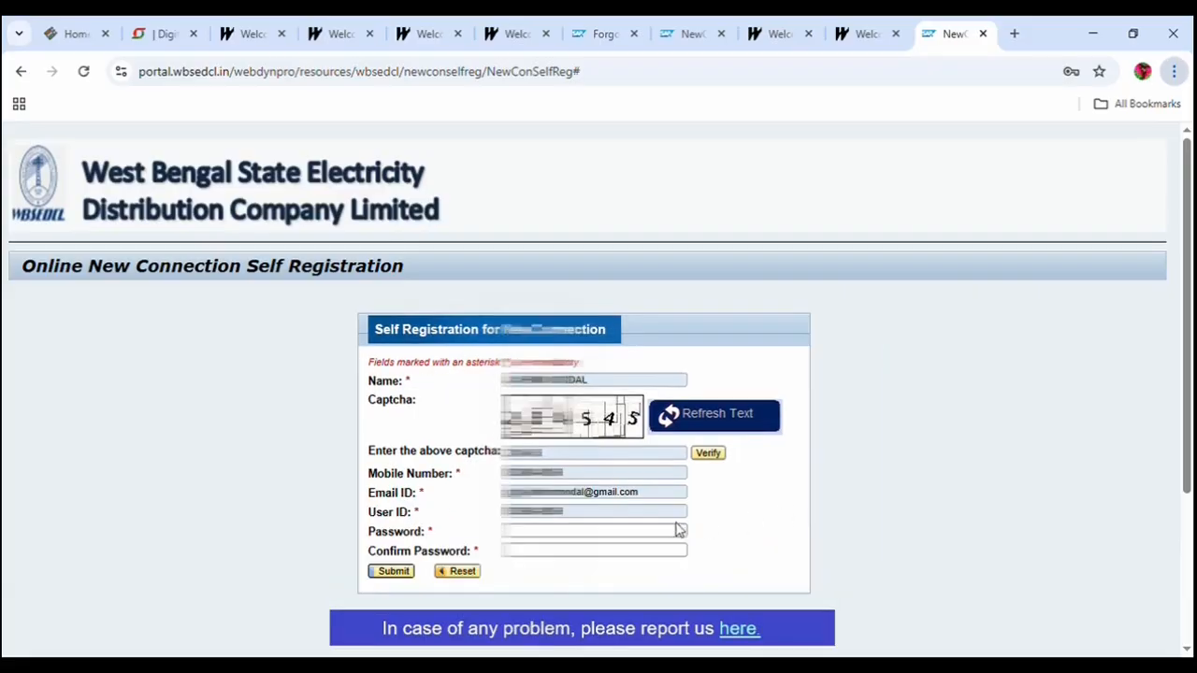
Enter and confirm the account password, then submit the registration form.
left_click(535, 534)
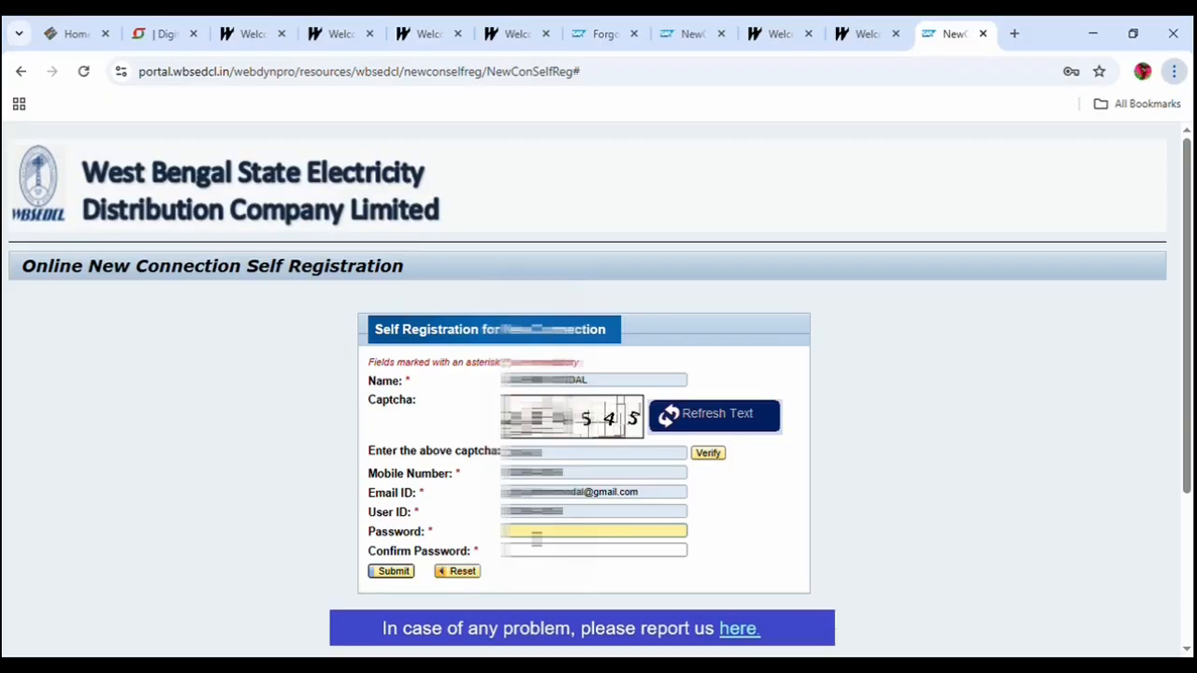
type("****")
key("Tab")
type("****")
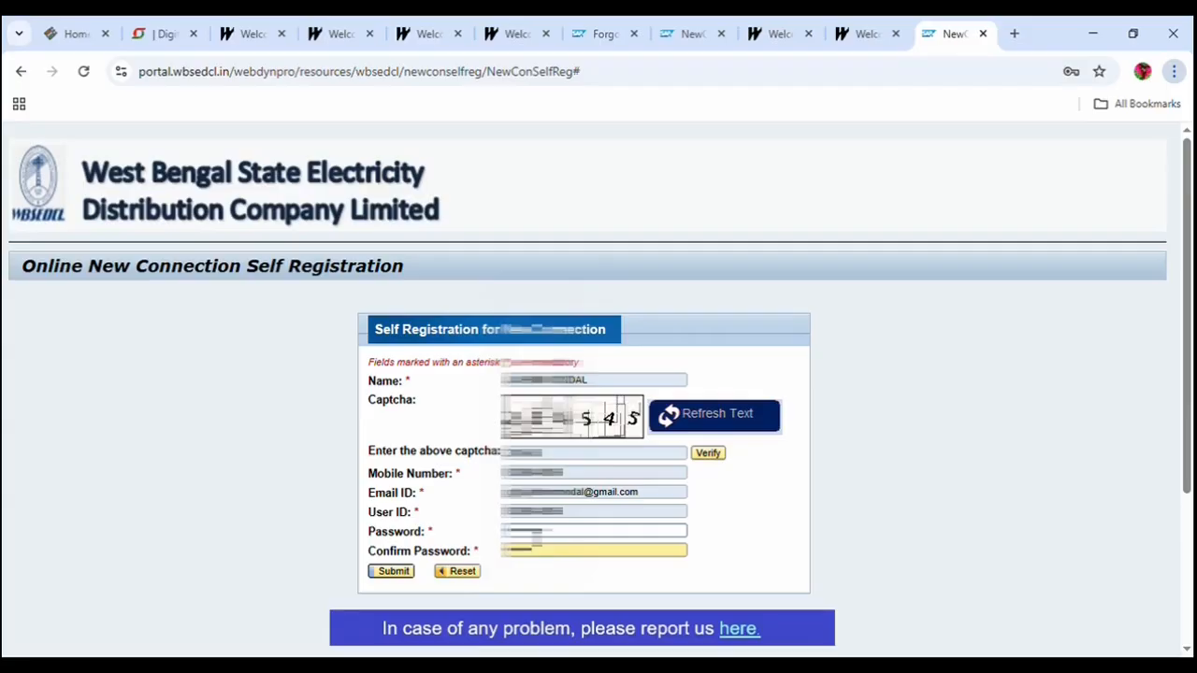
type("••••")
left_click(394, 571)
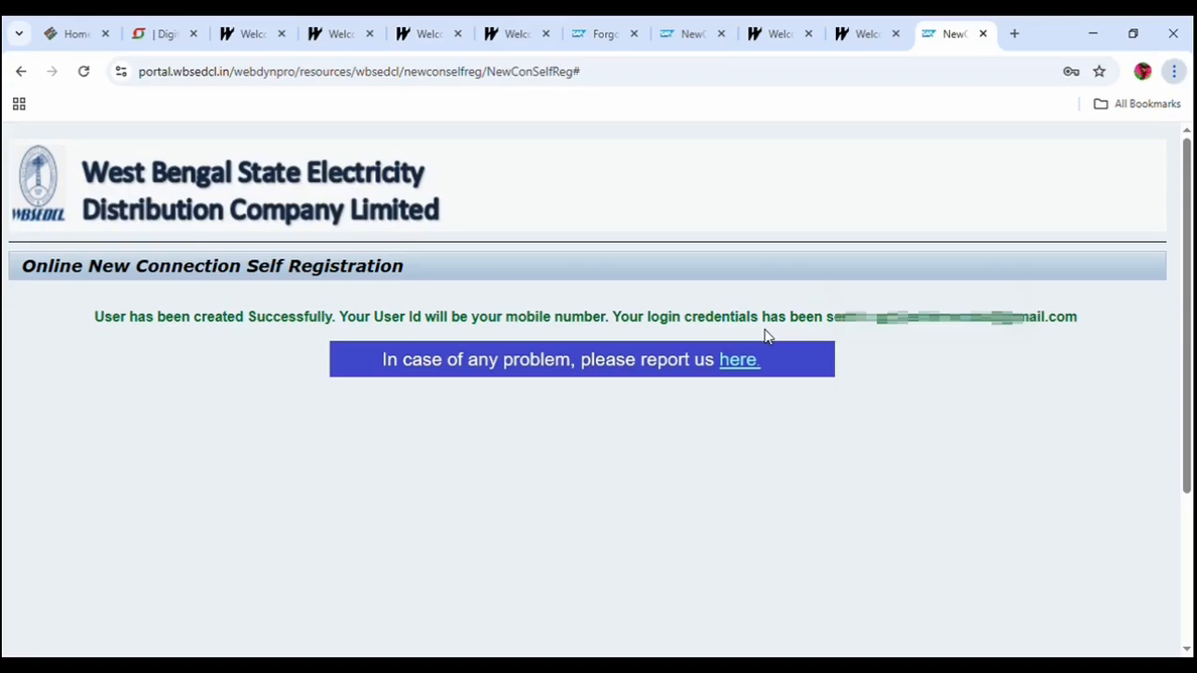
Log in on the LT login tab with the username, password and displayed captcha.
key("ctrl+shift+Tab")
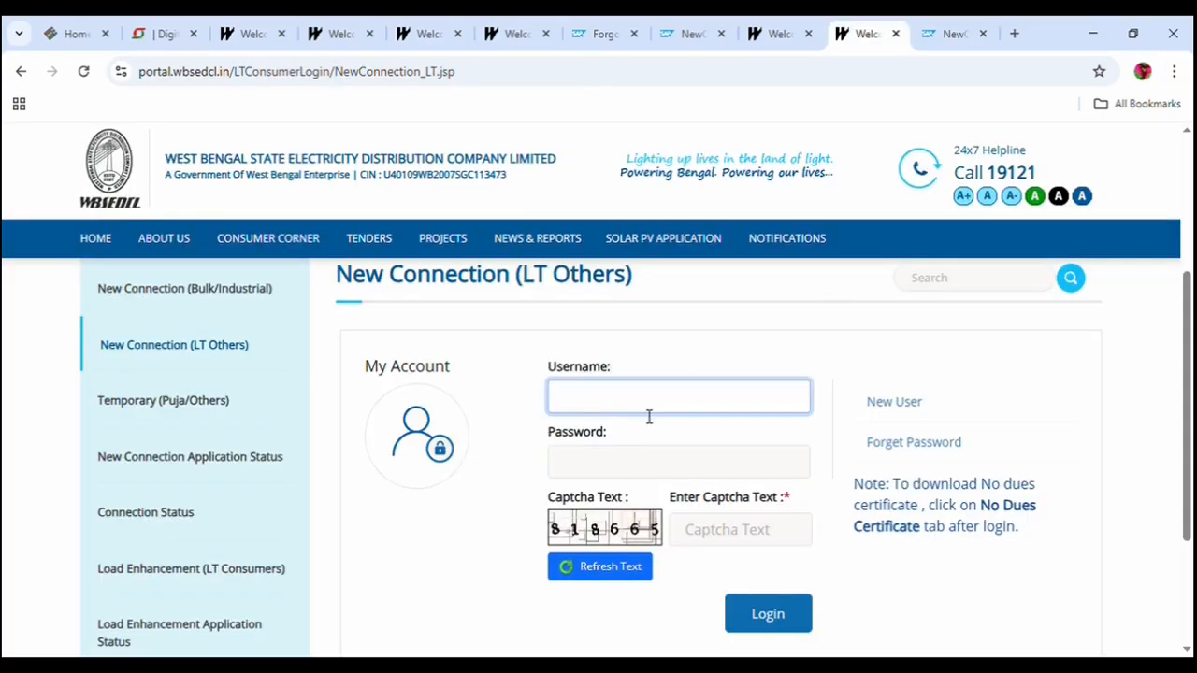
type("**********")
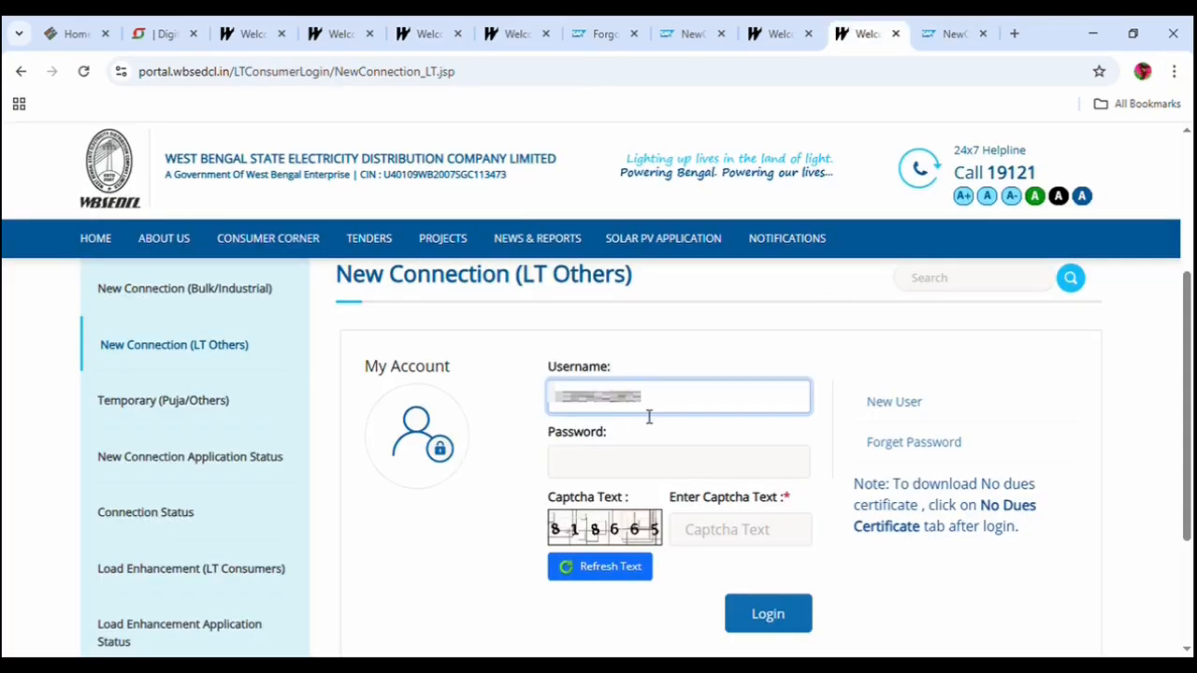
left_click(655, 463)
type("**")
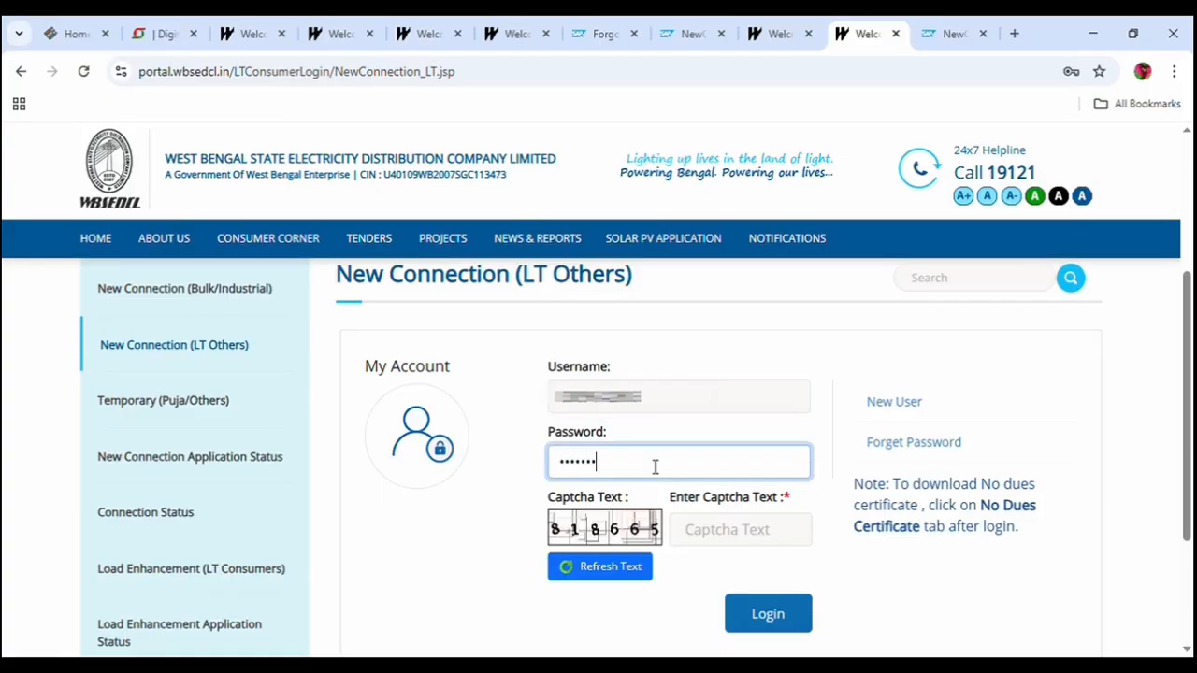
type("****")
left_click(721, 535)
type("818665")
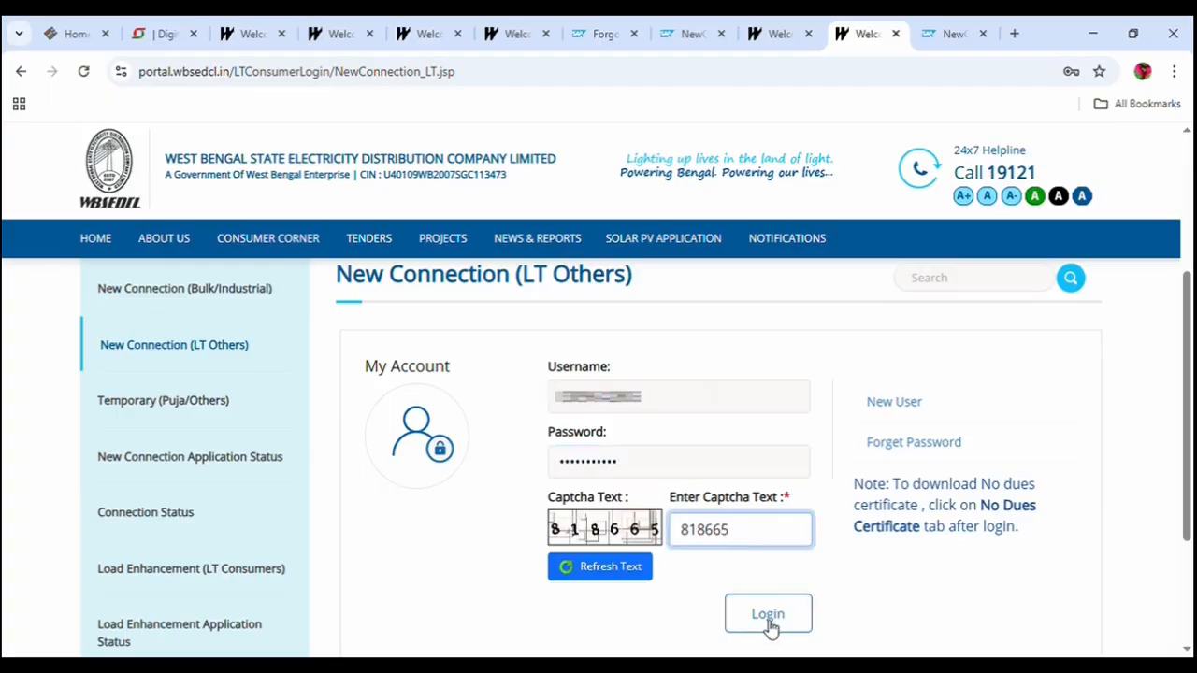
left_click(769, 619)
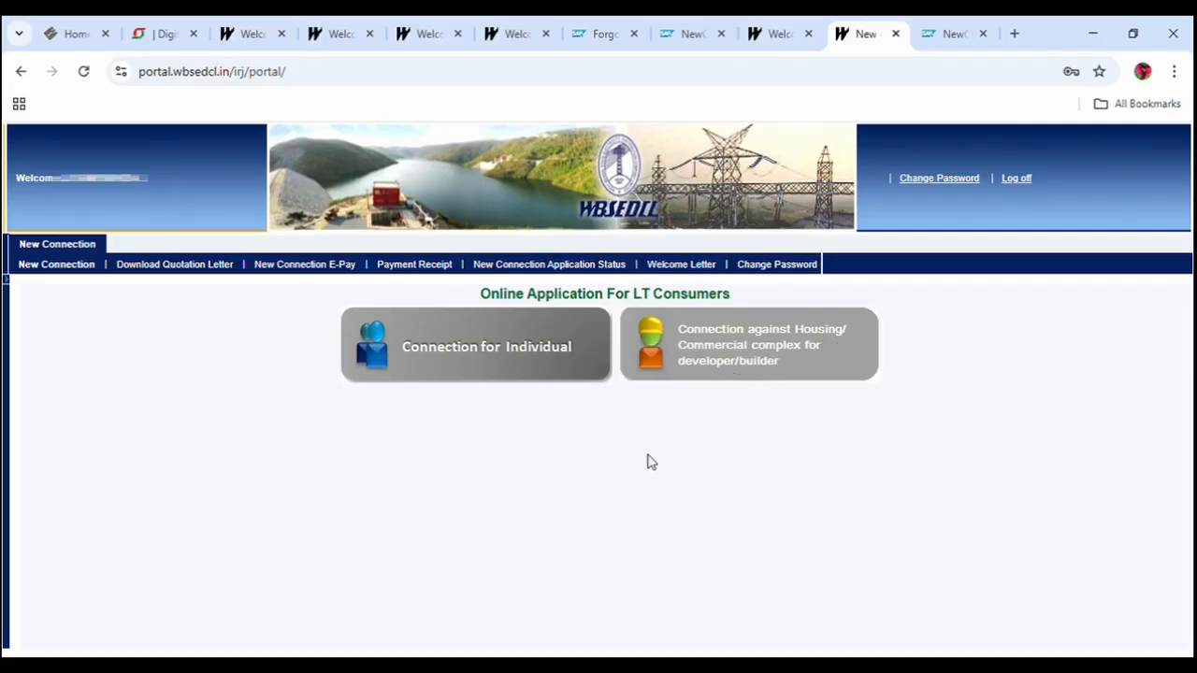
Choose Connection for Individual with NORTH 24 PARGANAS REGION, GANRAPOTA CCC-3157104 and Postpaid Meter, then continue.
left_click(476, 350)
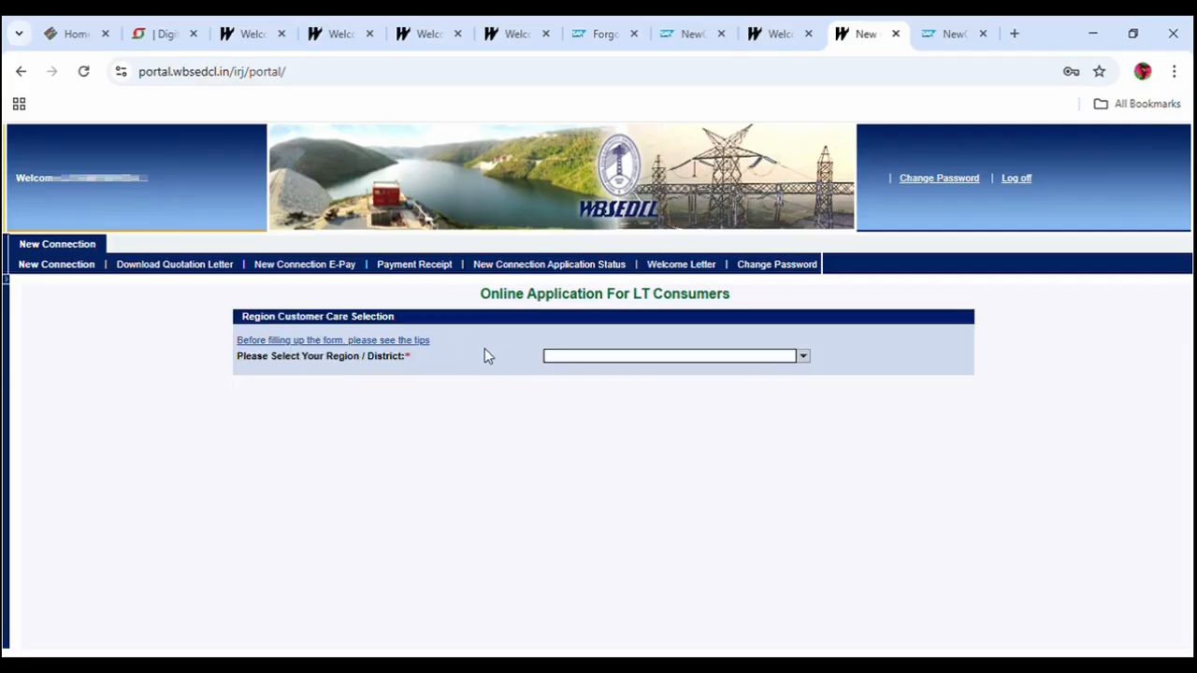
left_click(803, 357)
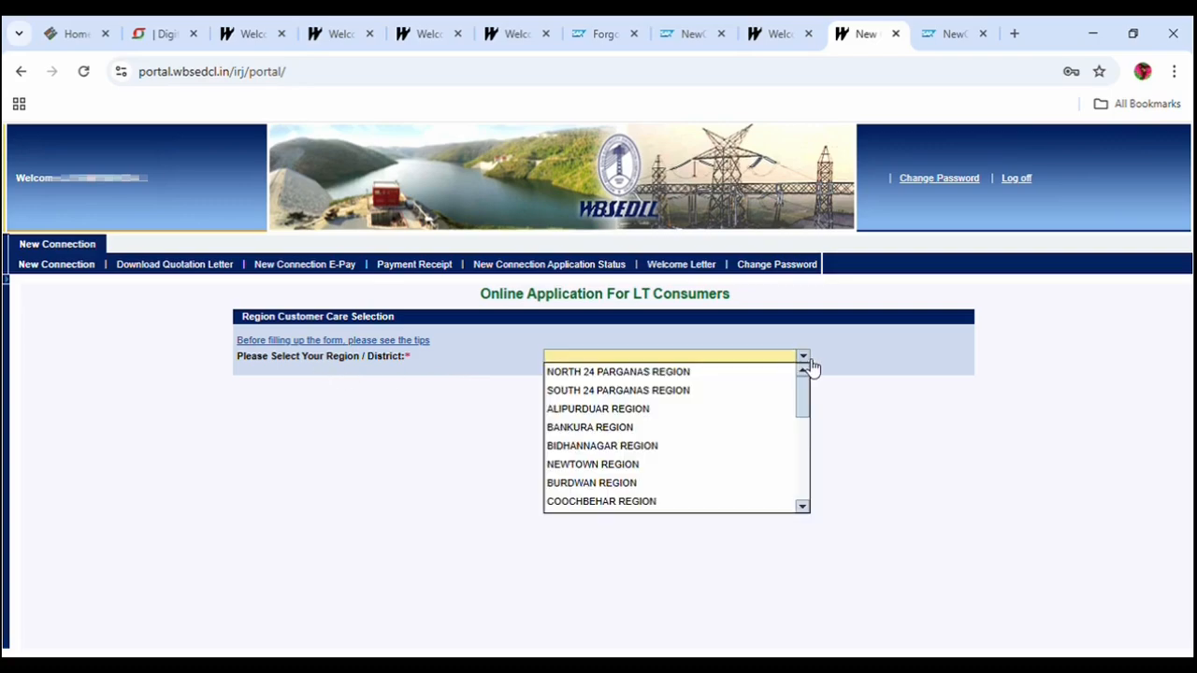
left_click(666, 373)
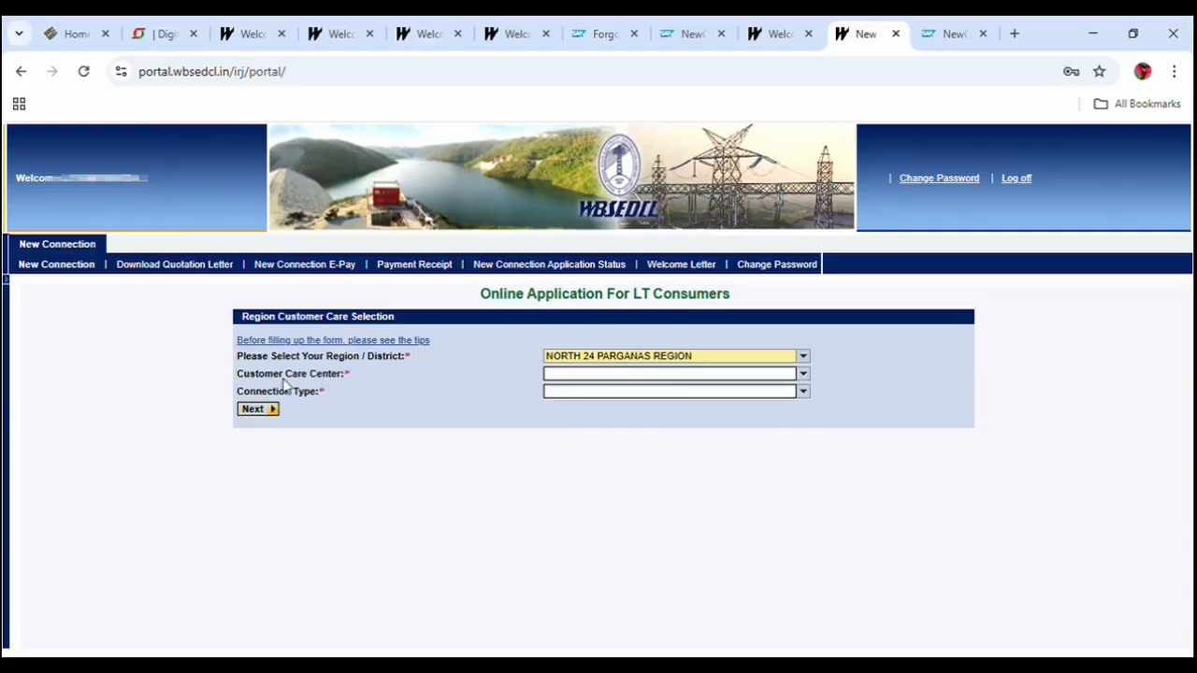
left_click(808, 374)
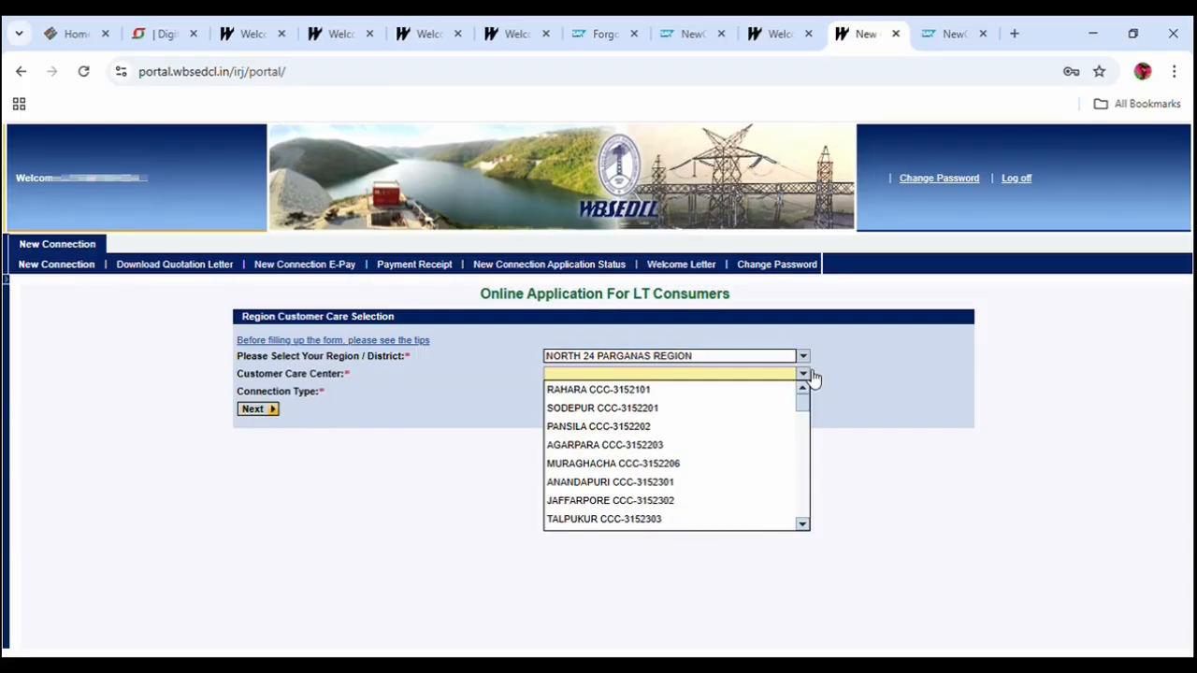
key("g")
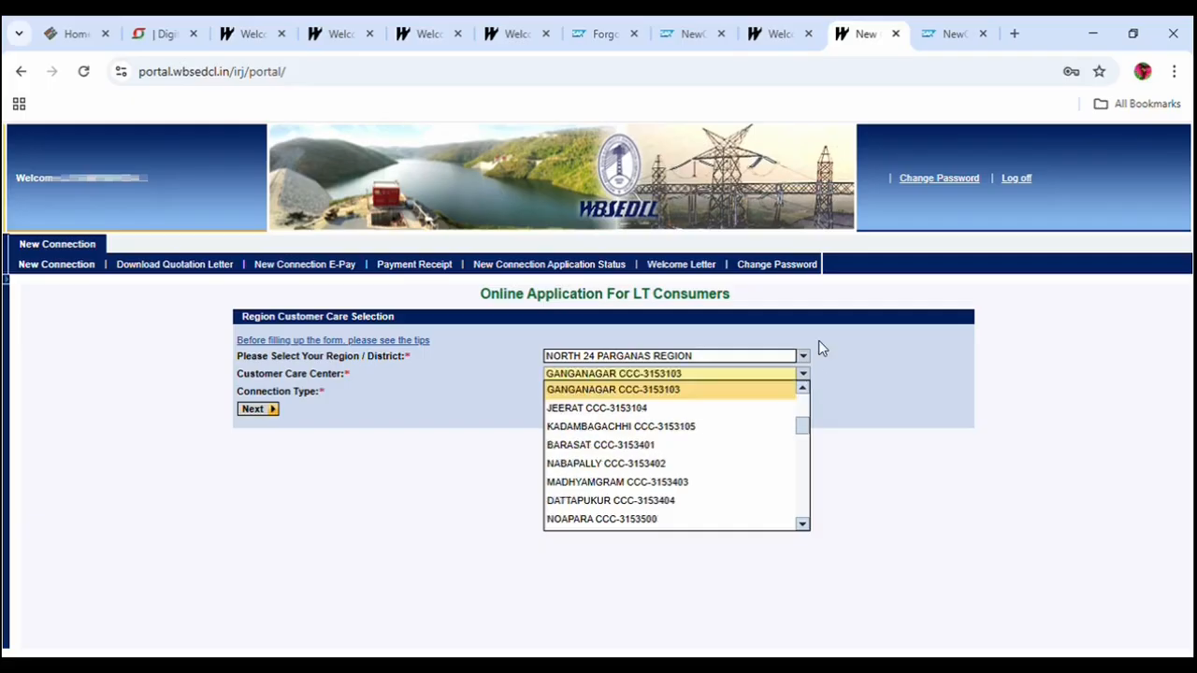
key("g")
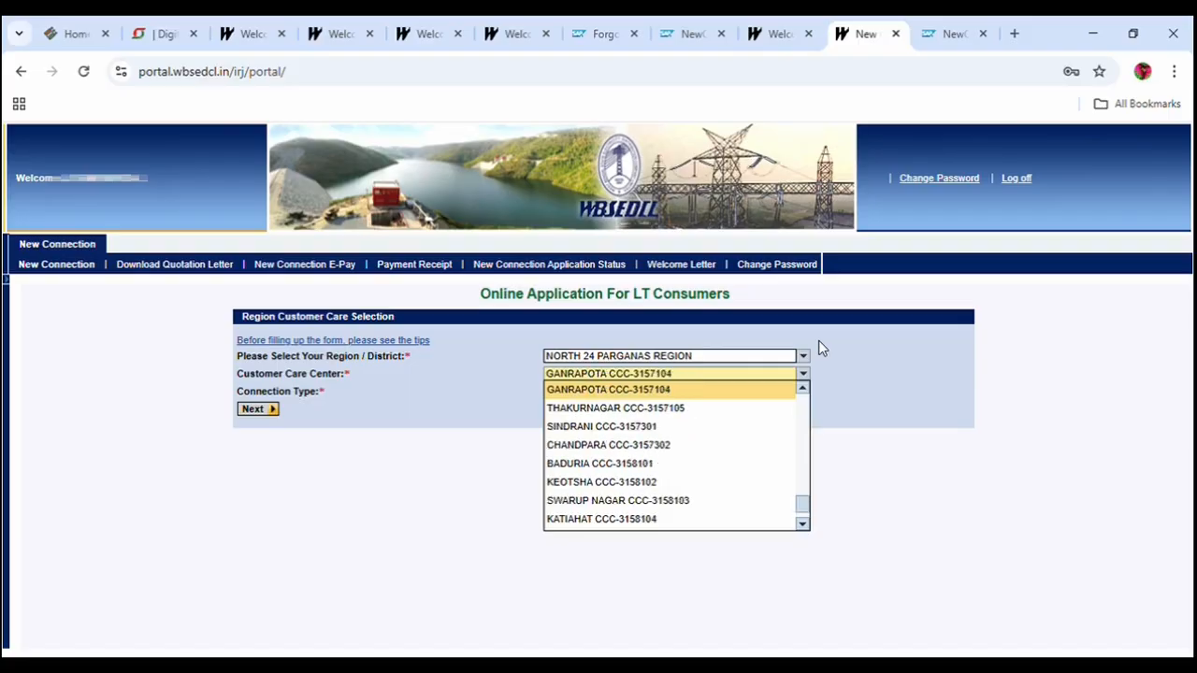
left_click(613, 389)
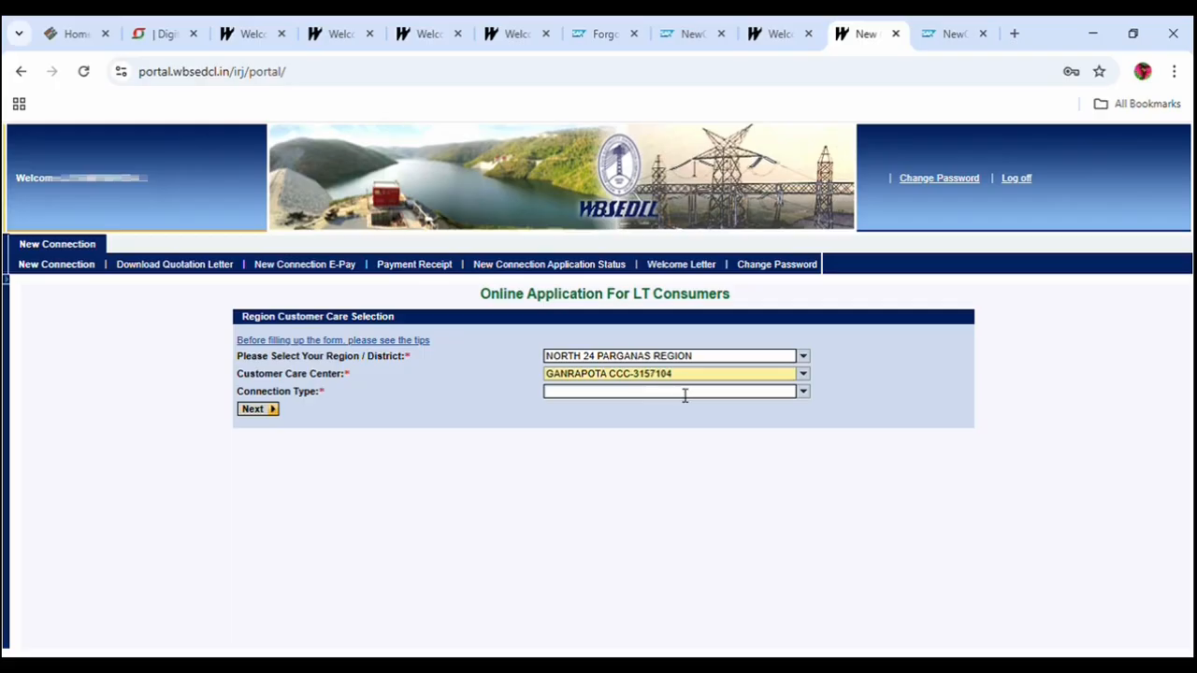
left_click(803, 392)
left_click(597, 409)
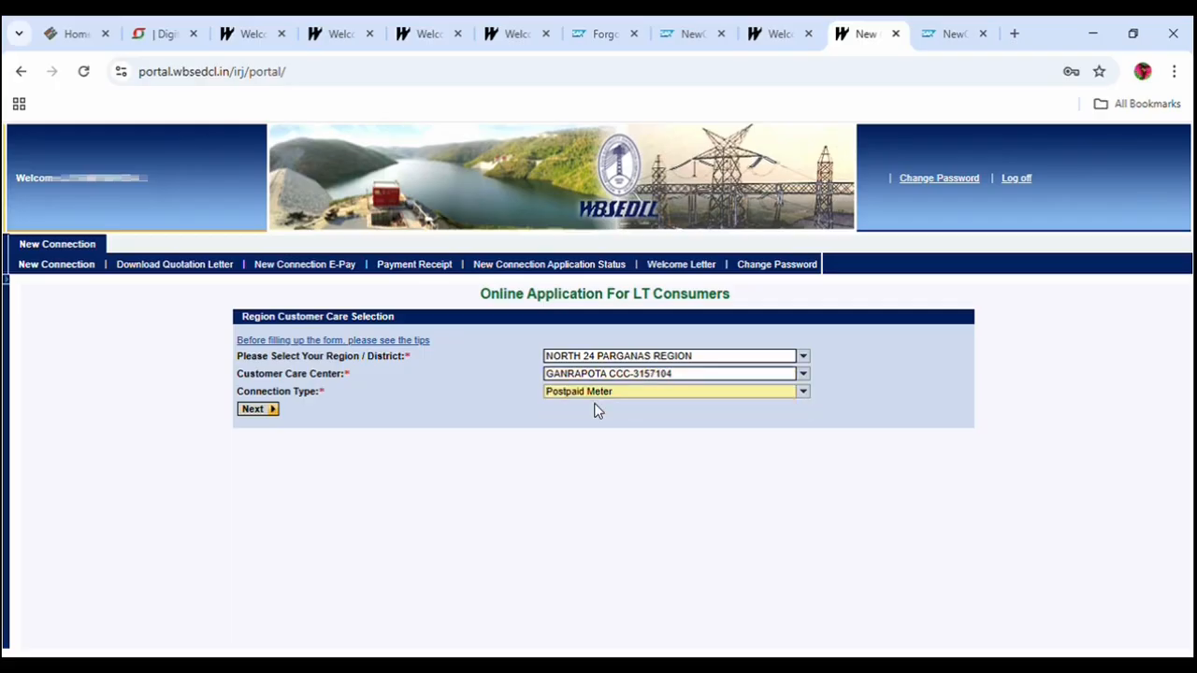
left_click(258, 410)
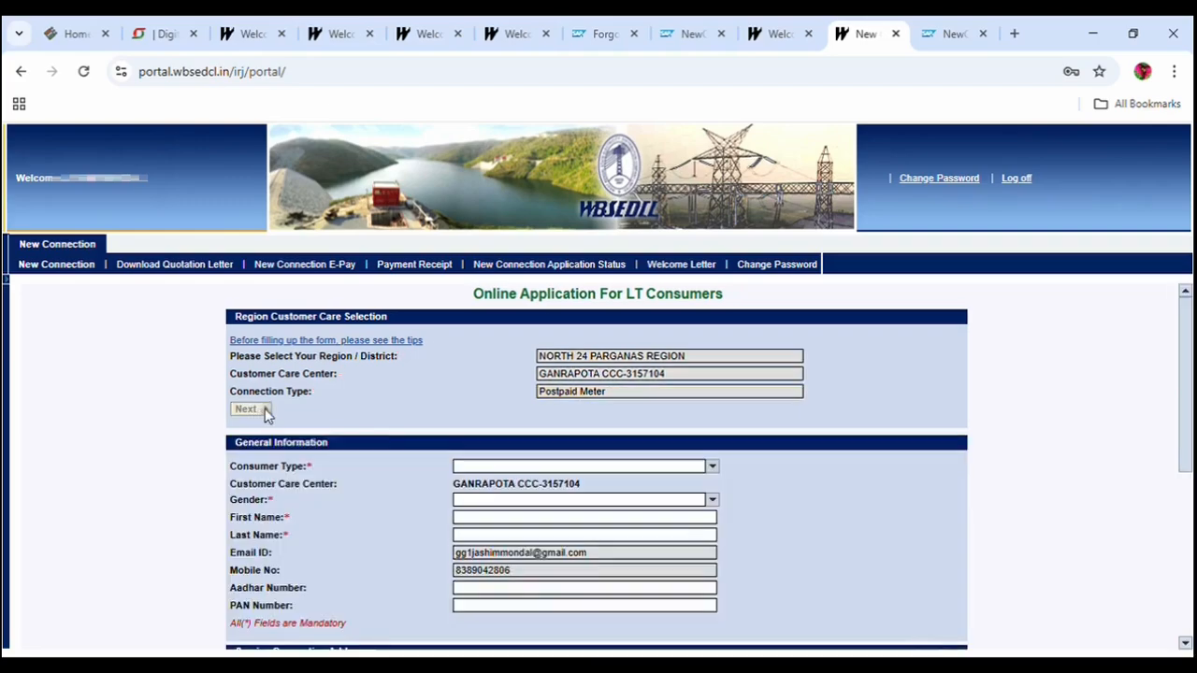
Set Consumer Type Normal Individual Owner, Purpose of Supply DOMESTIC and Gender Male, then fill the name fields.
left_click(470, 468)
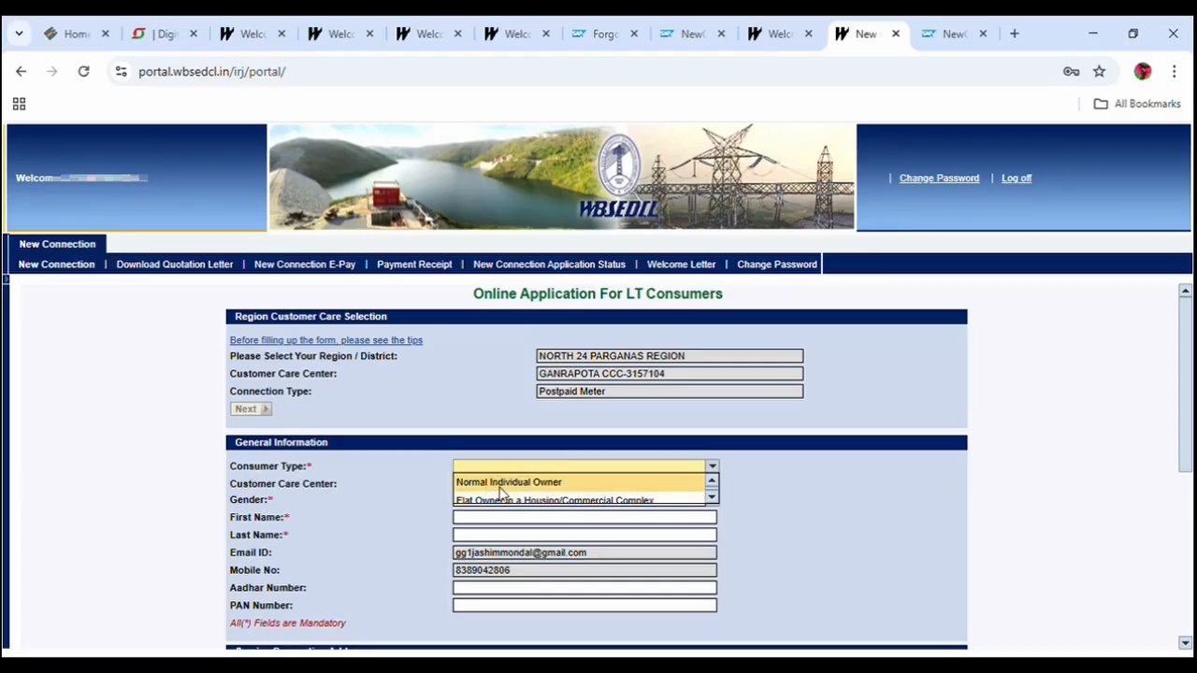
left_click(712, 498)
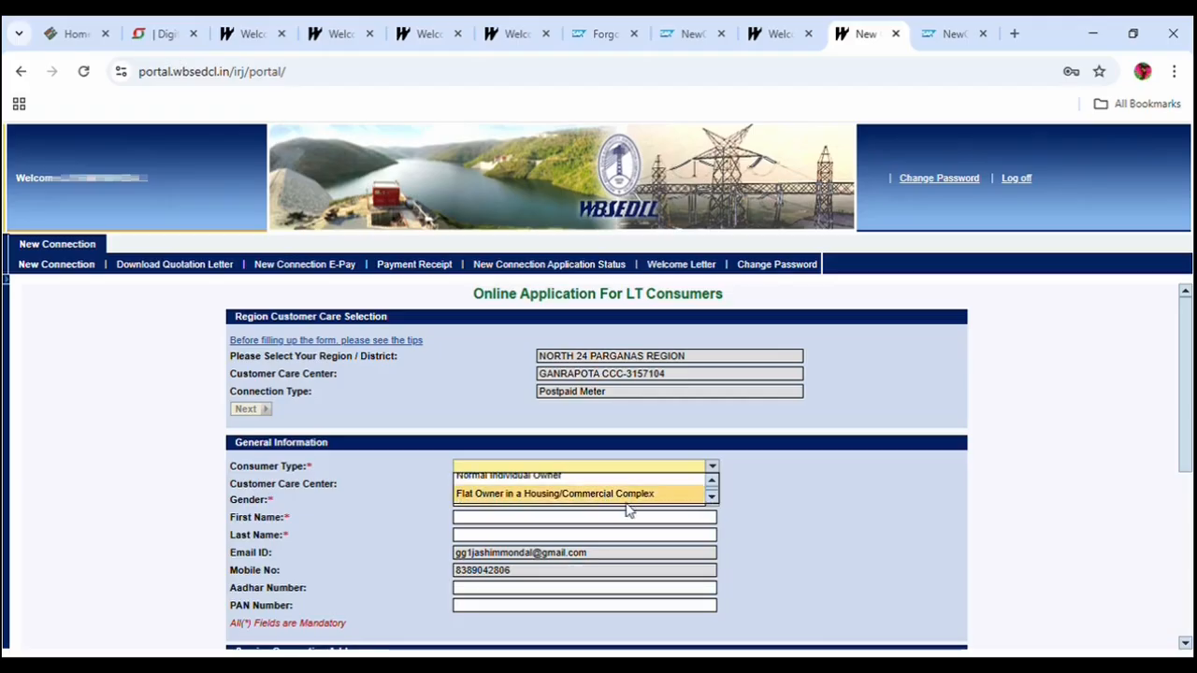
left_click(712, 485)
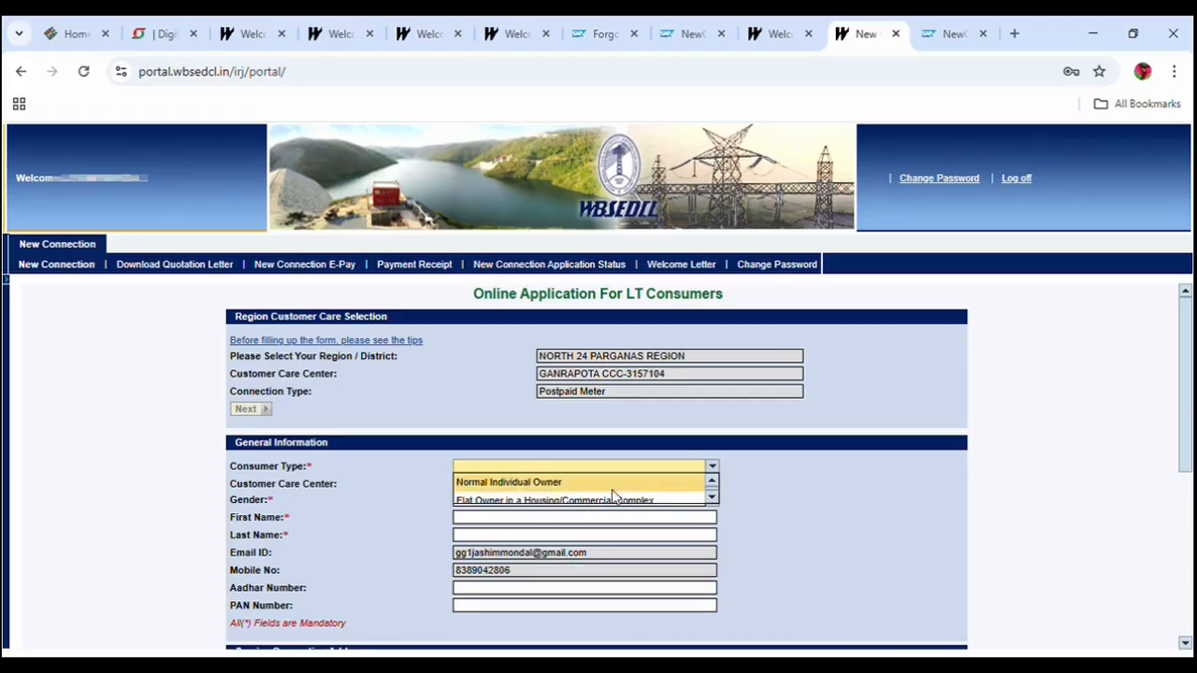
left_click(525, 483)
left_click(493, 486)
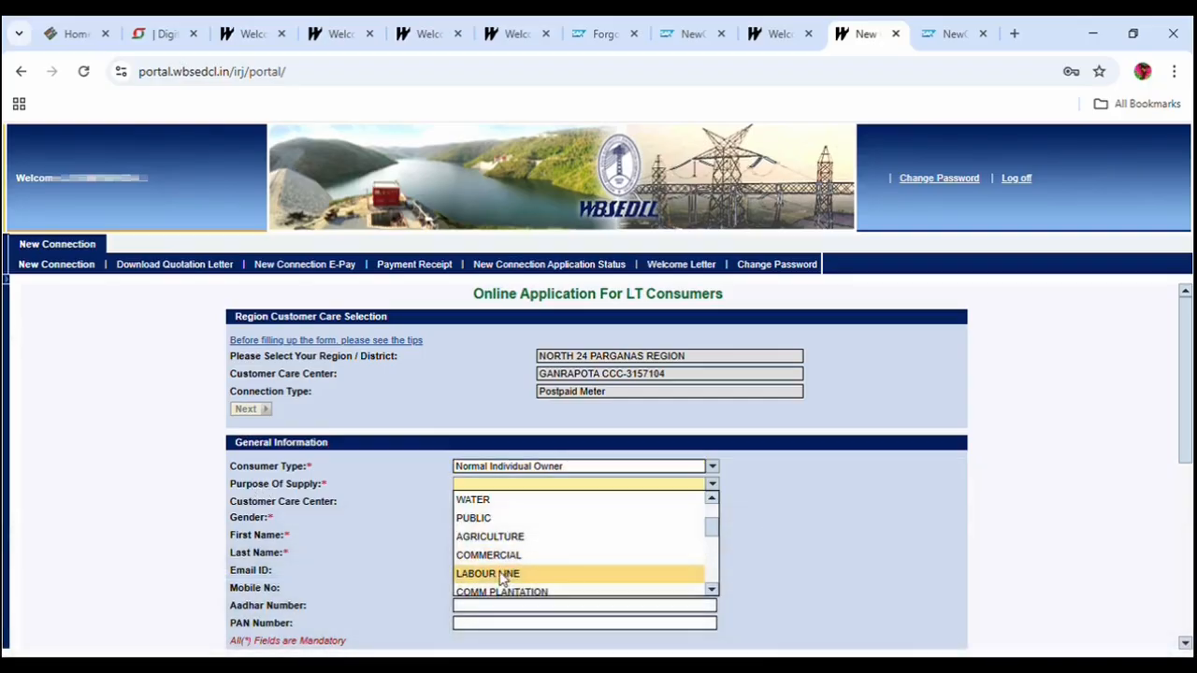
left_click(712, 498)
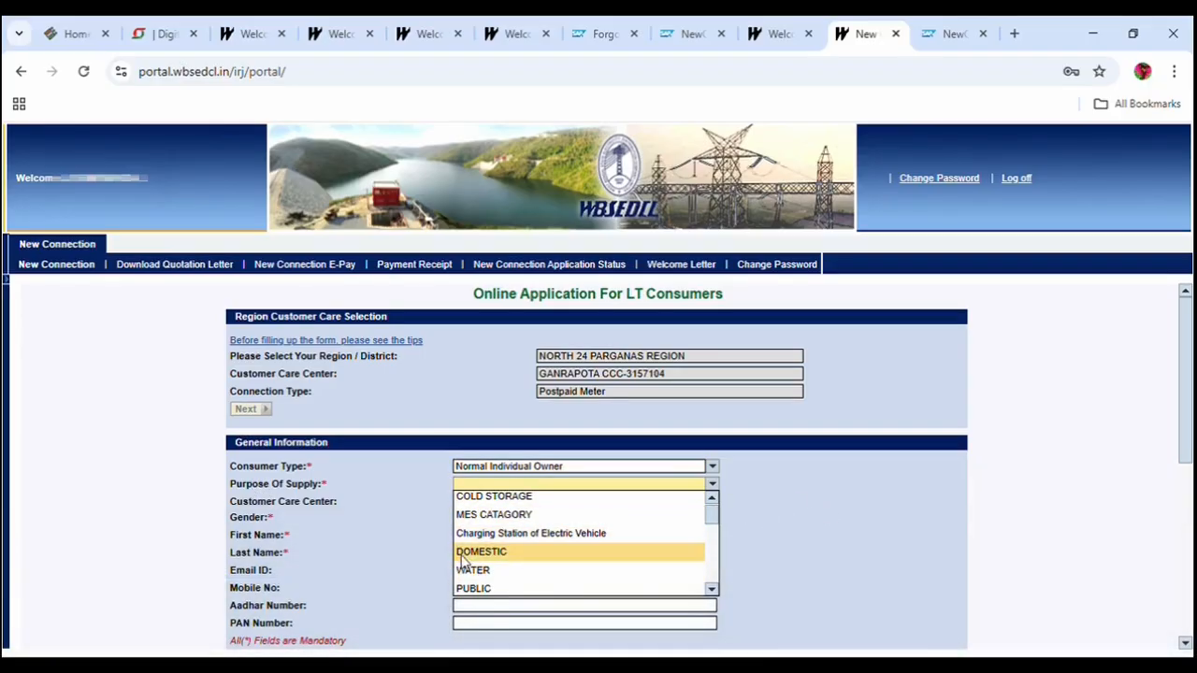
left_click(481, 553)
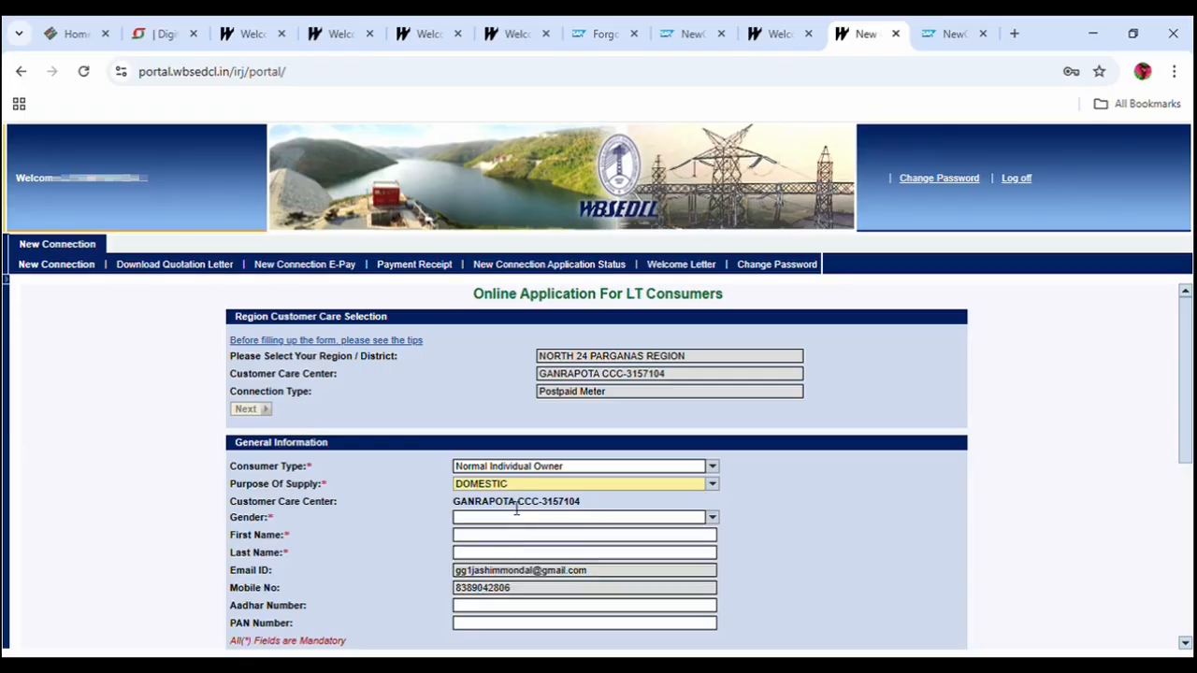
left_click(715, 520)
left_click(502, 537)
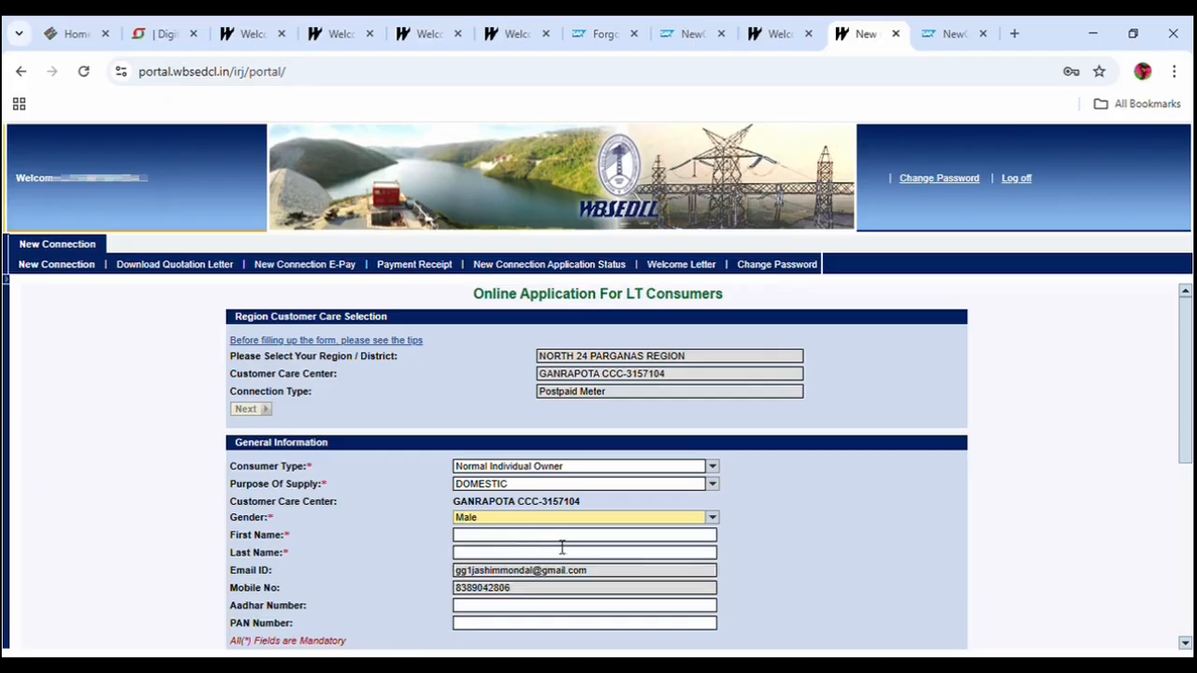
left_click(711, 538)
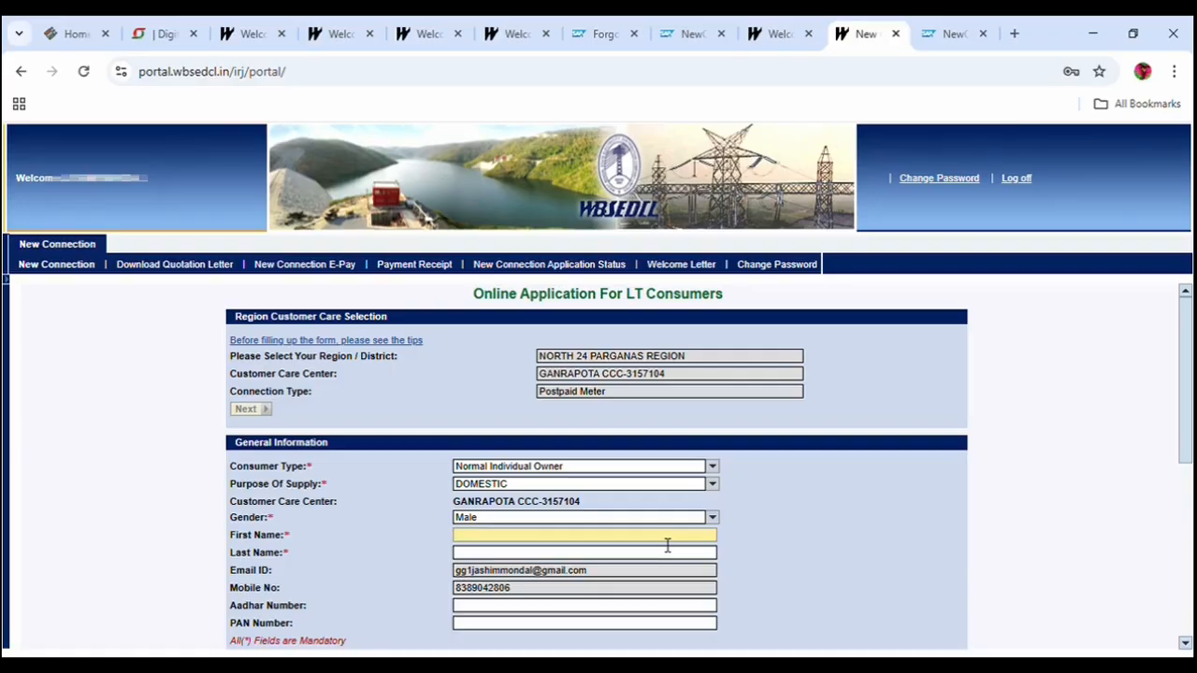
left_click(667, 551)
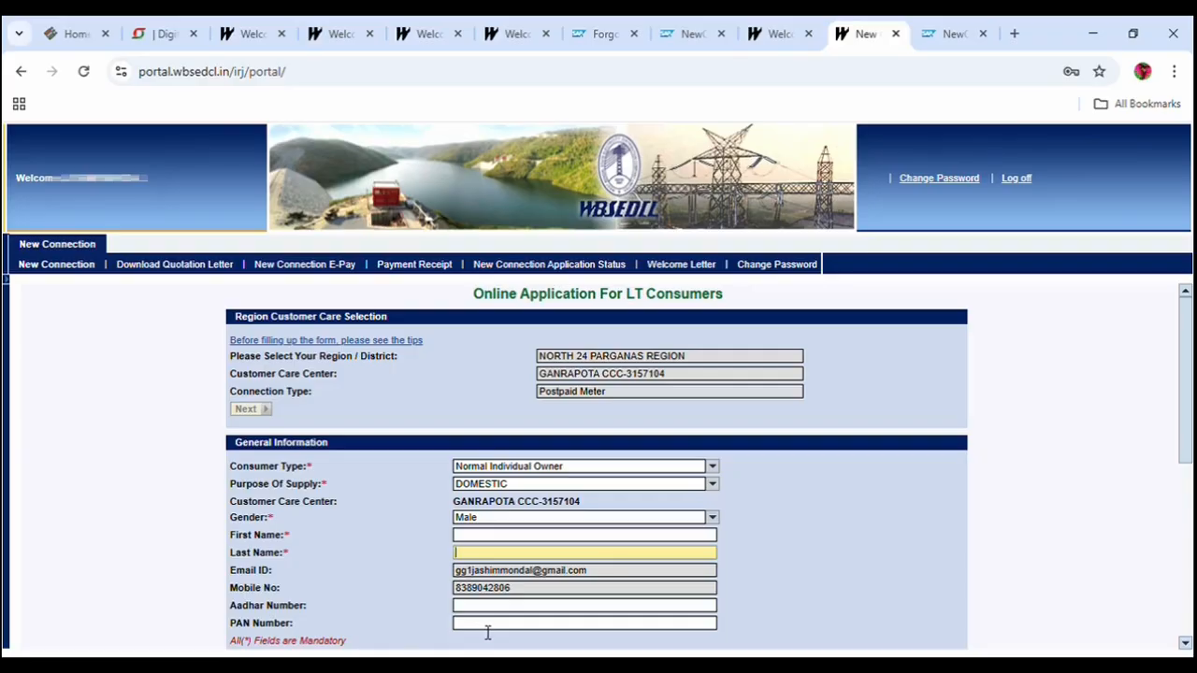
scroll(481, 543, "down", 4)
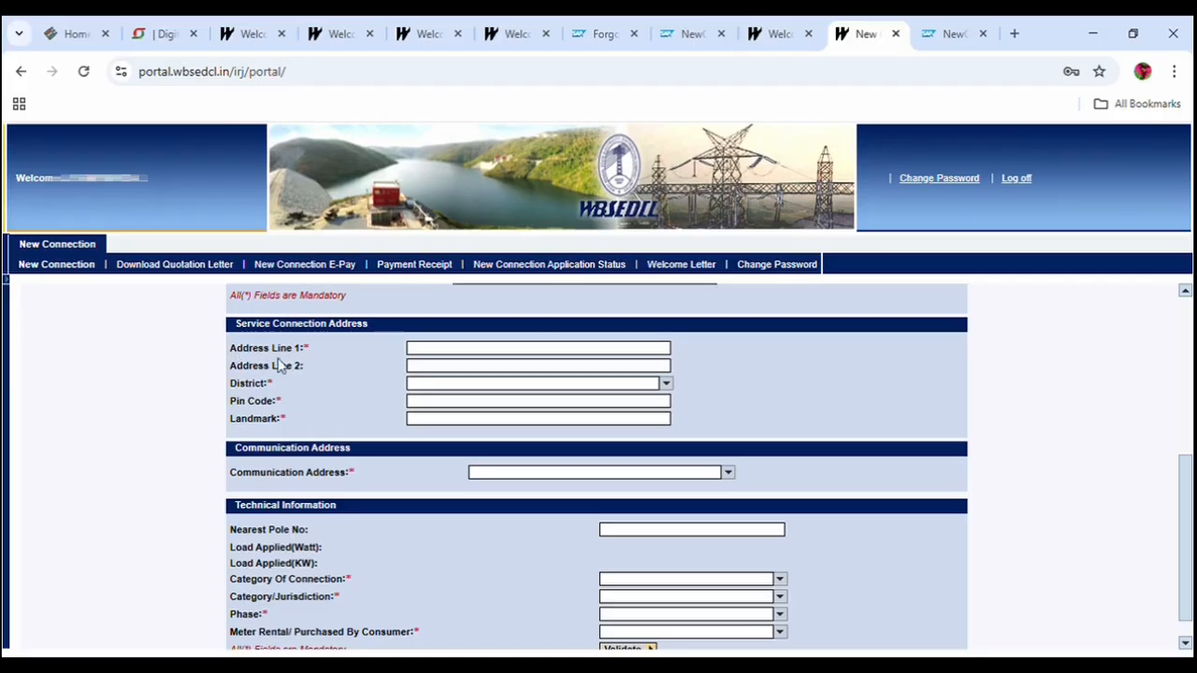
Enter the service address lines starting 'VILL-' and 'POST-'.
left_click(435, 357)
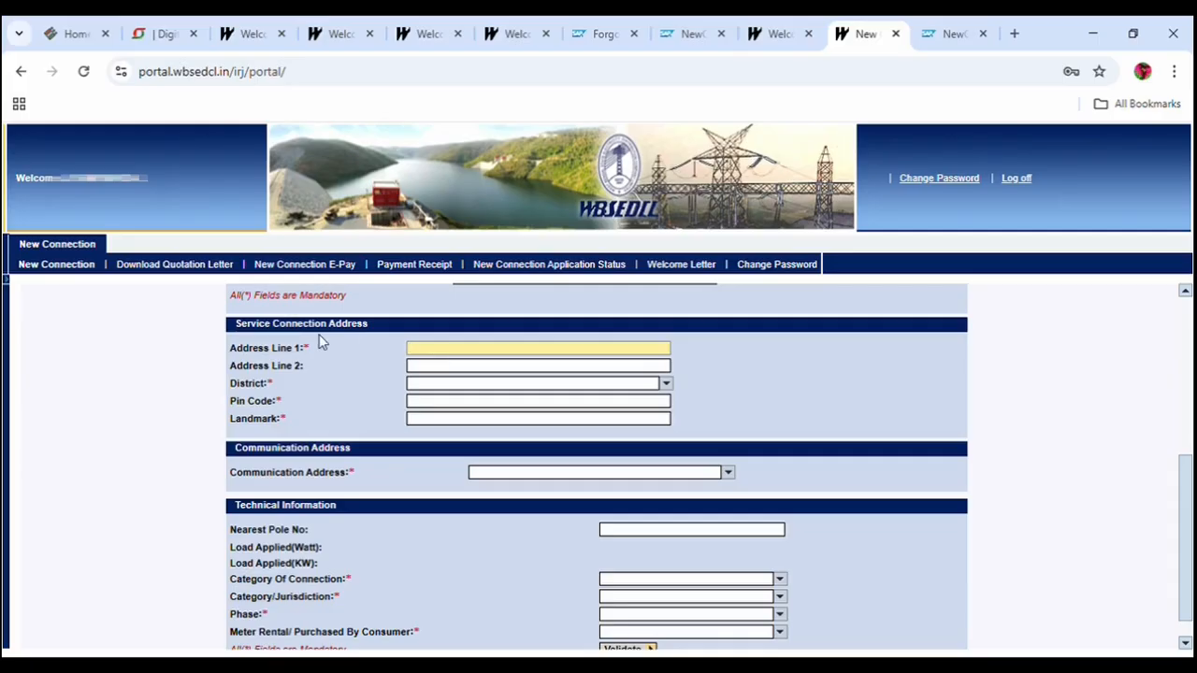
type("VILL-")
key("Tab")
type("POST-")
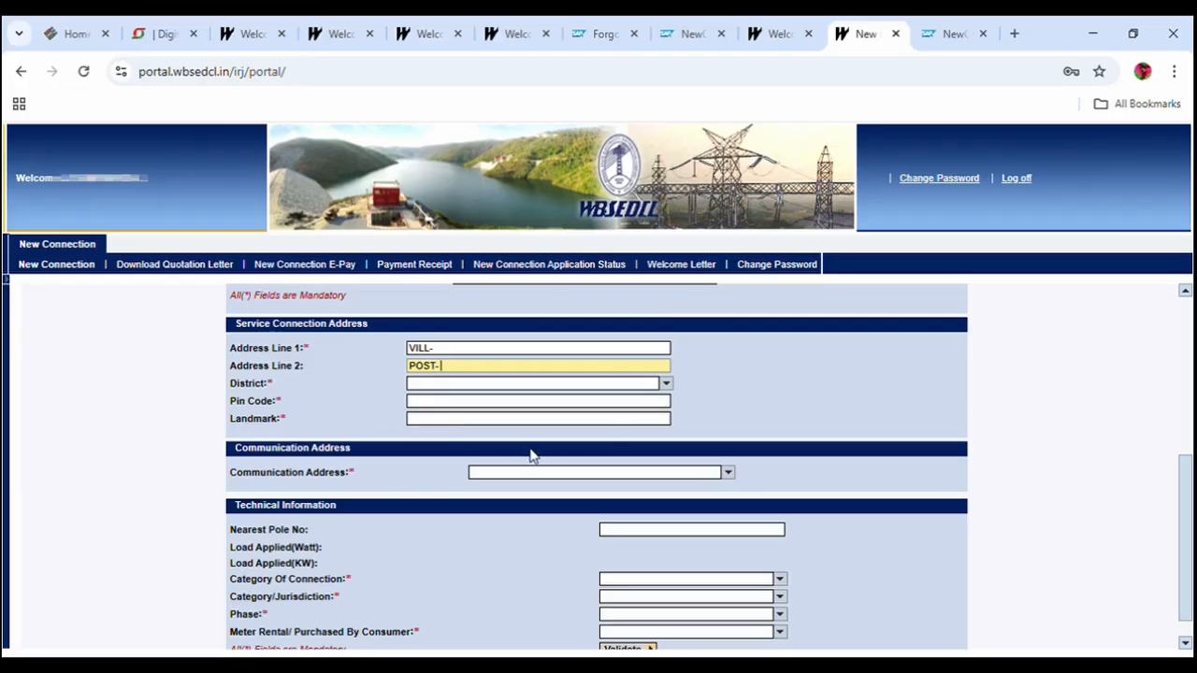
left_click(482, 389)
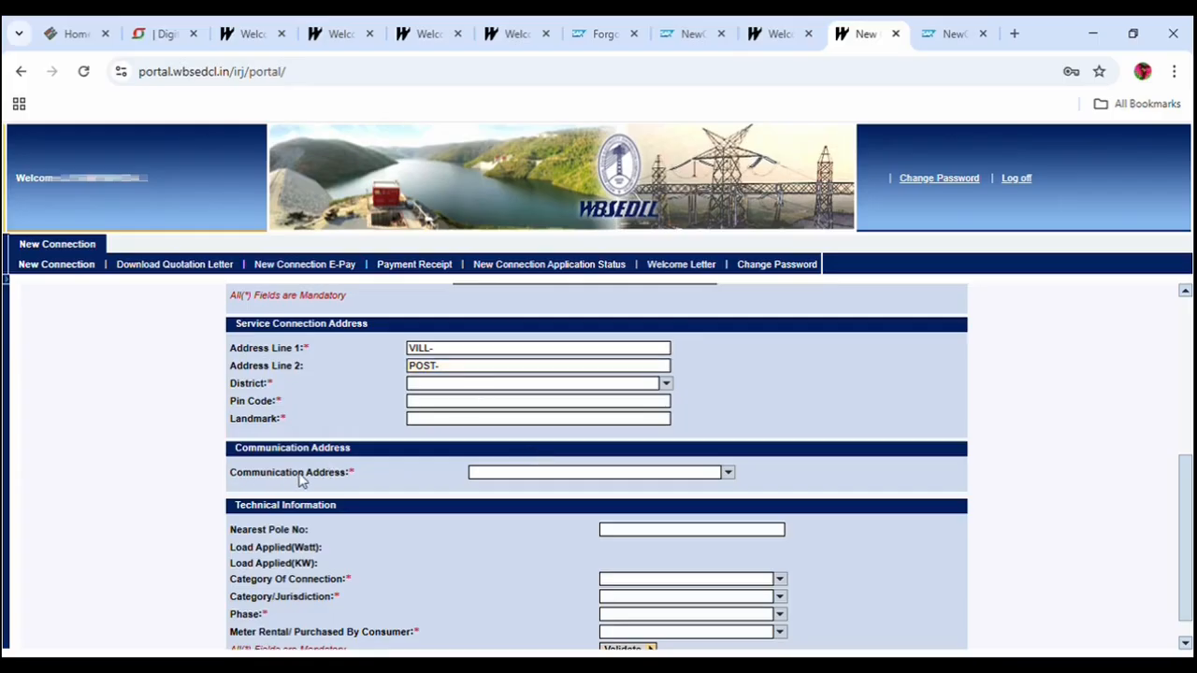
Set the Communication Address to Same as Service Location Address.
left_click(593, 473)
left_click(728, 473)
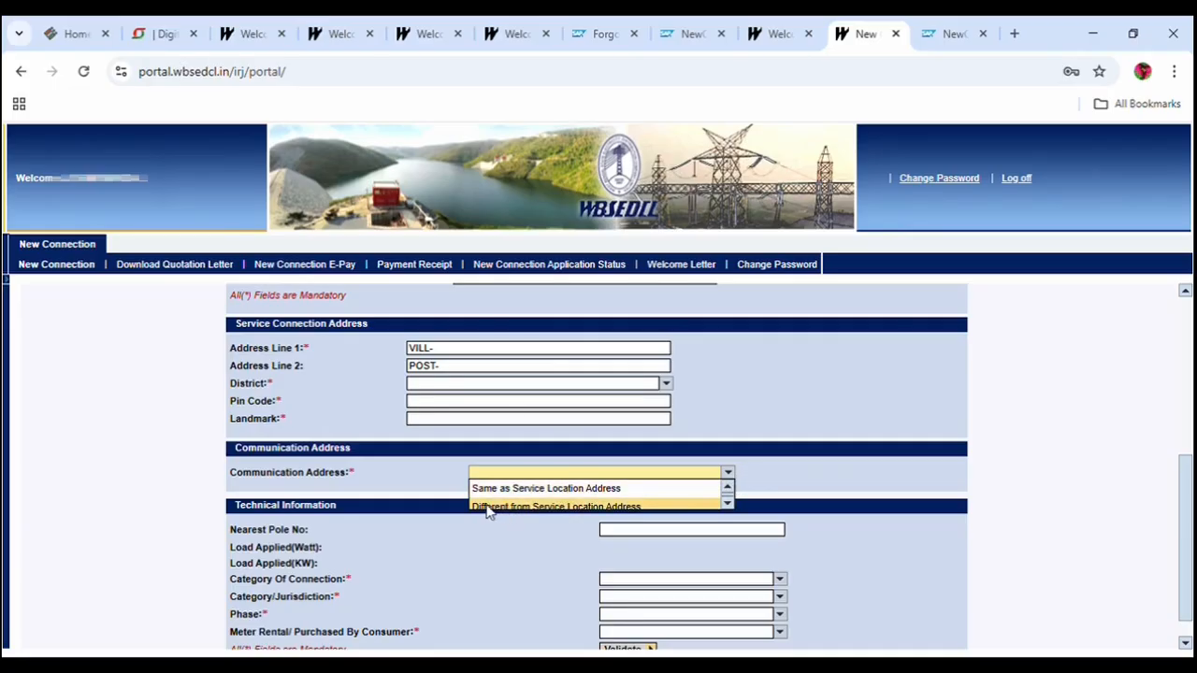
scroll(574, 507, "down", 1)
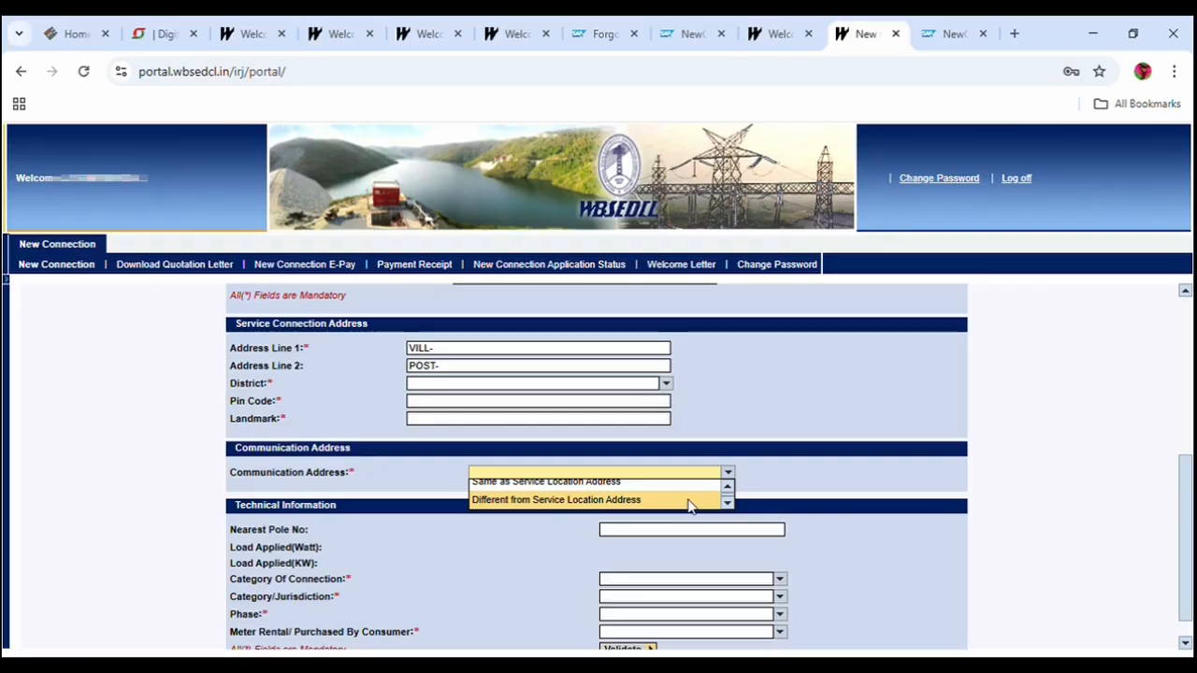
left_click(689, 499)
left_click(567, 473)
left_click(566, 489)
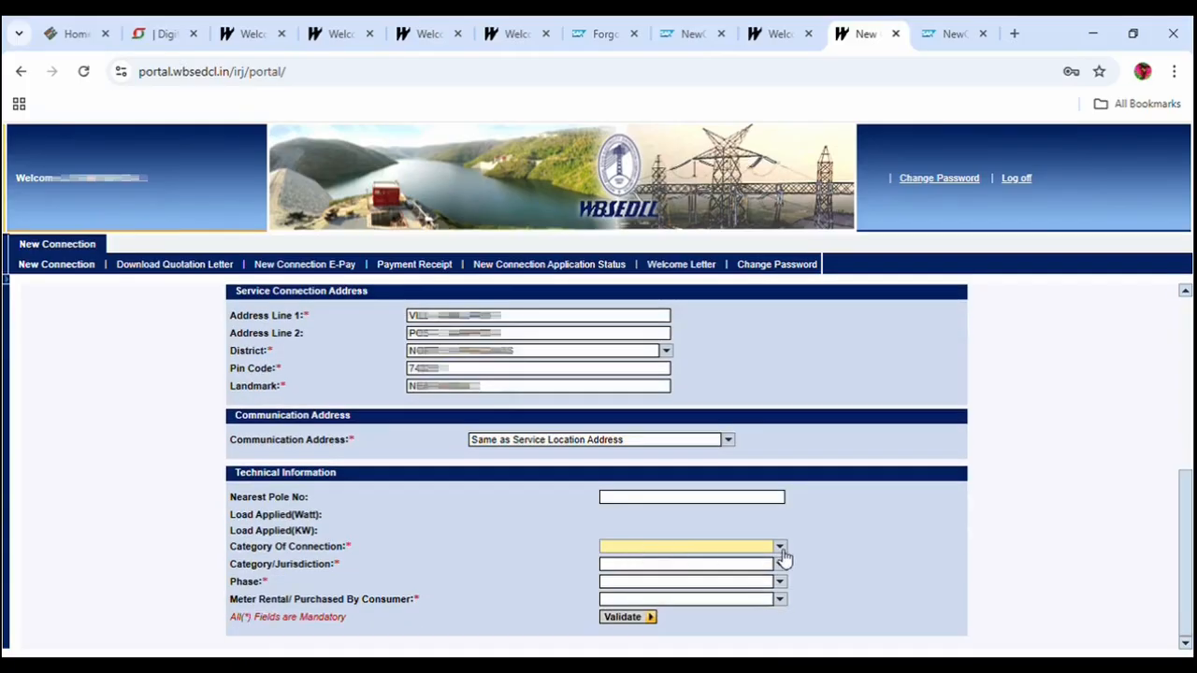
left_click(782, 552)
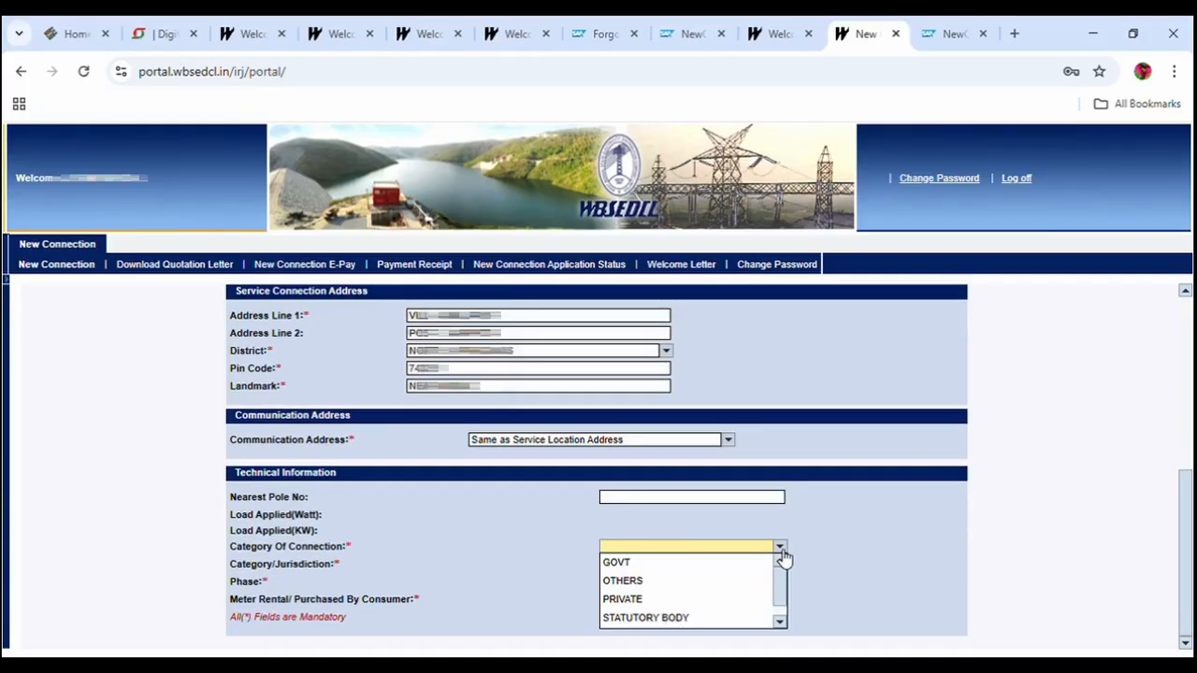
Set the connection category to PRIVATE, jurisdiction Panchayat and phase Single Phase.
left_click(570, 538)
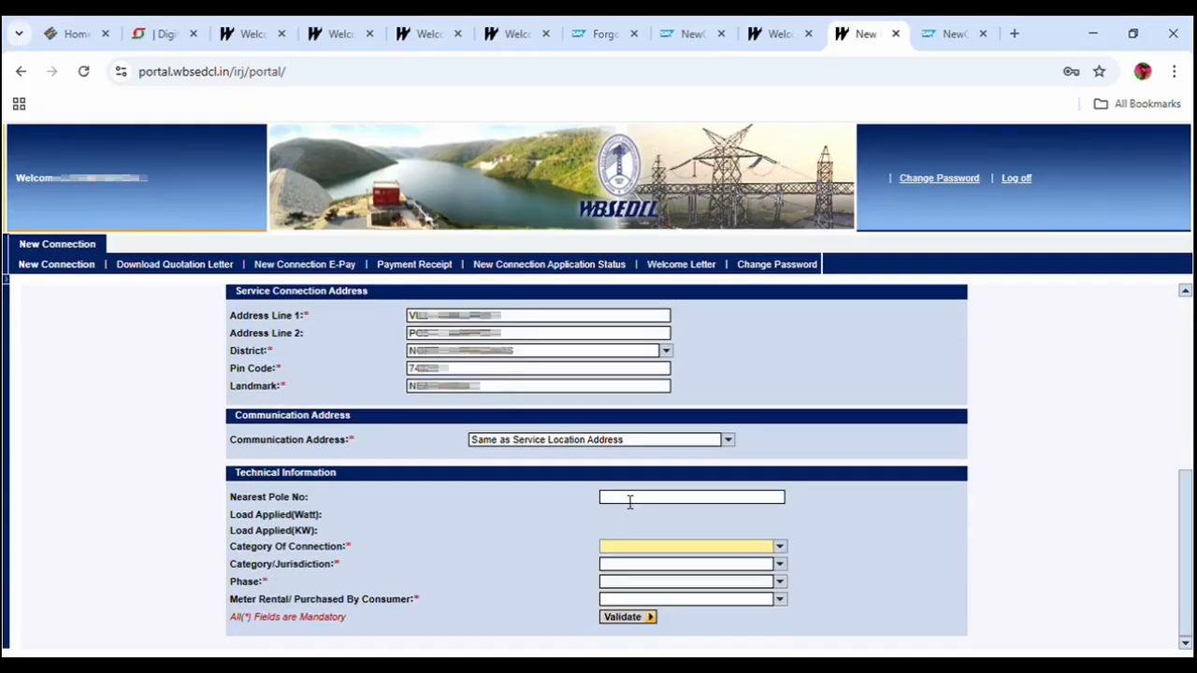
left_click(780, 547)
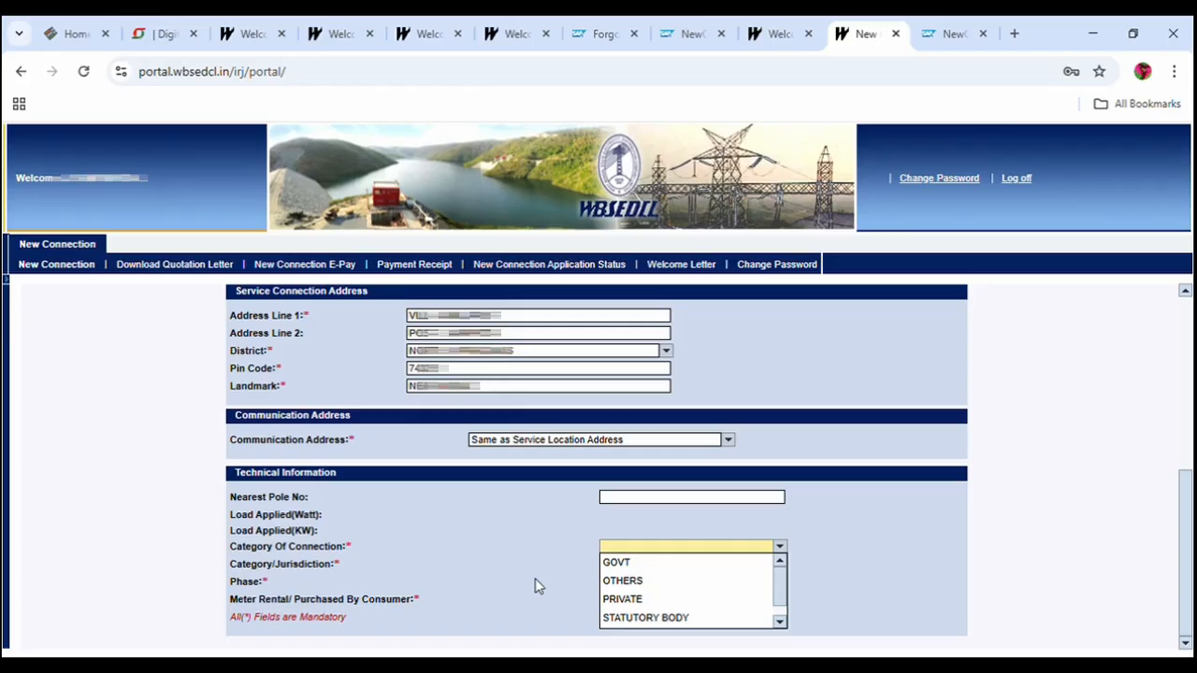
left_click(635, 599)
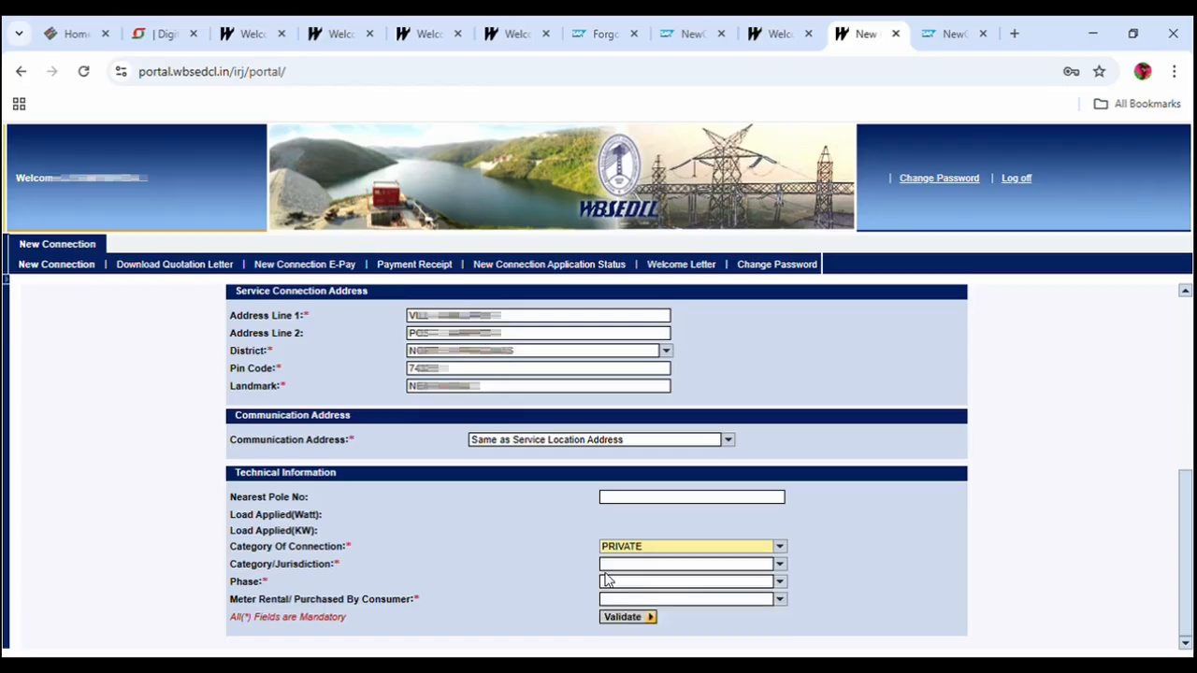
left_click(779, 565)
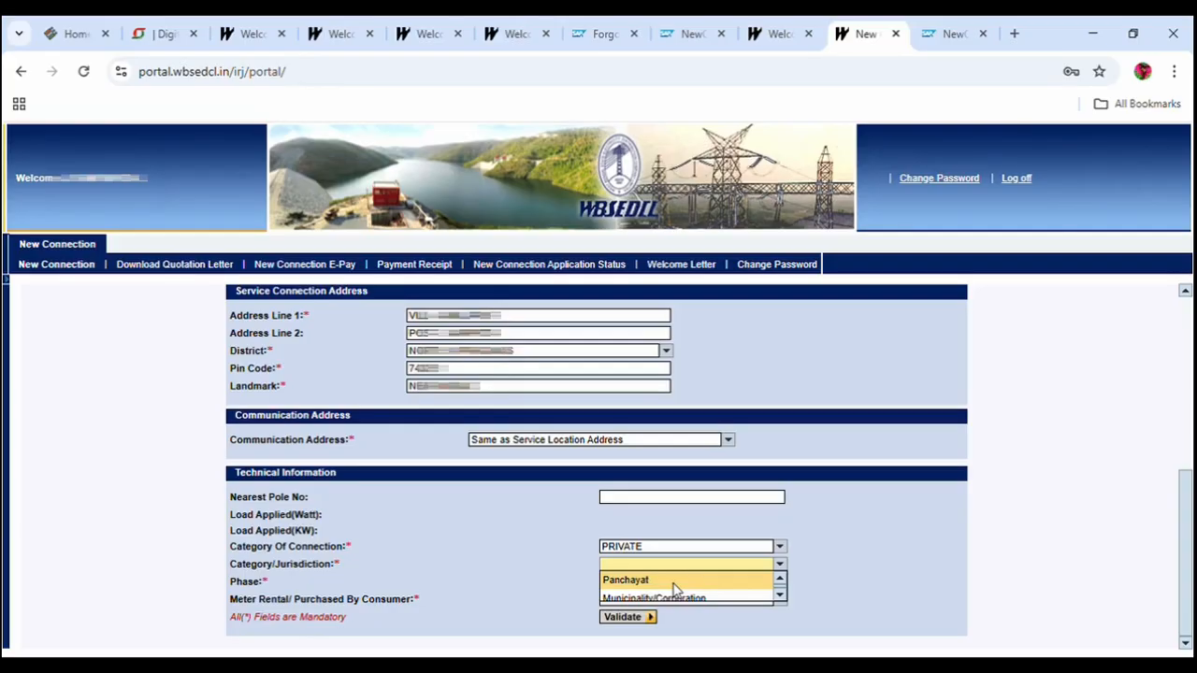
left_click(674, 589)
left_click(672, 581)
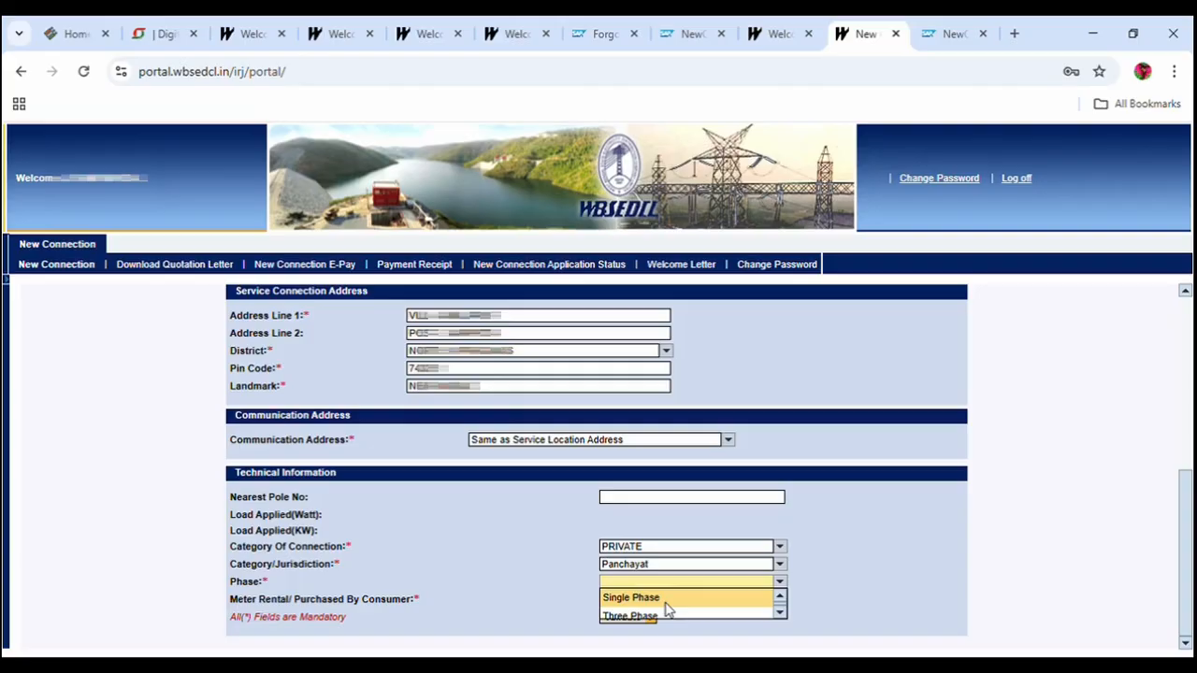
left_click(667, 602)
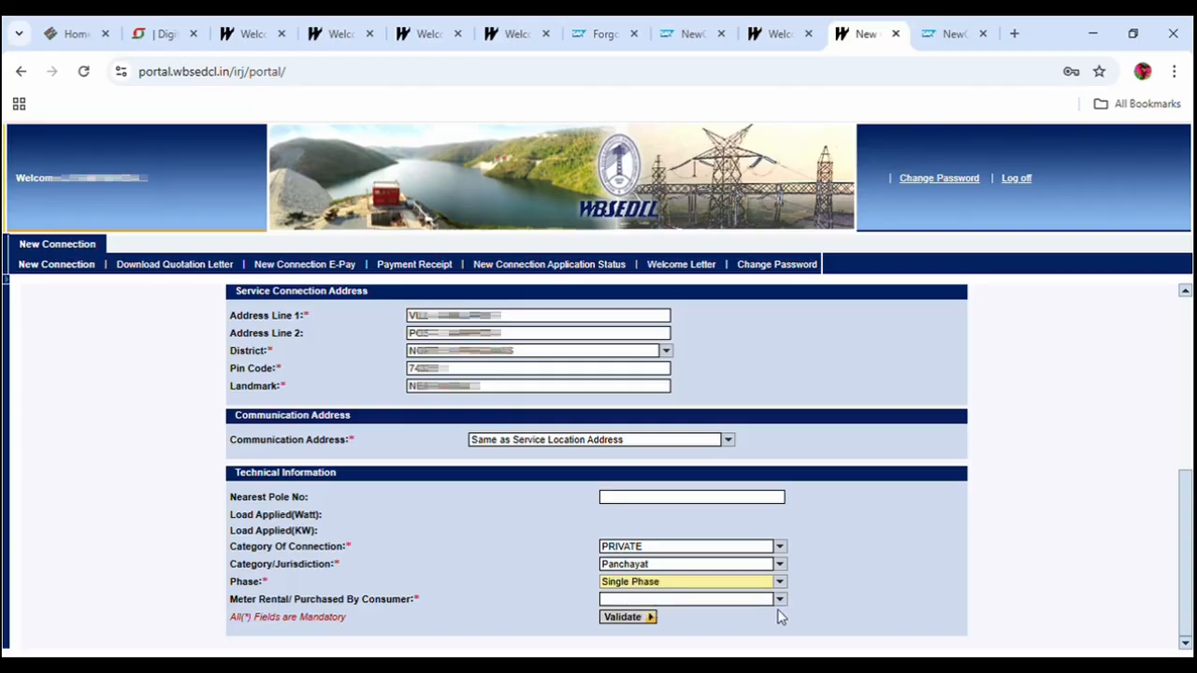
Choose the Rental meter option and validate the technical details.
left_click(782, 602)
left_click(779, 633)
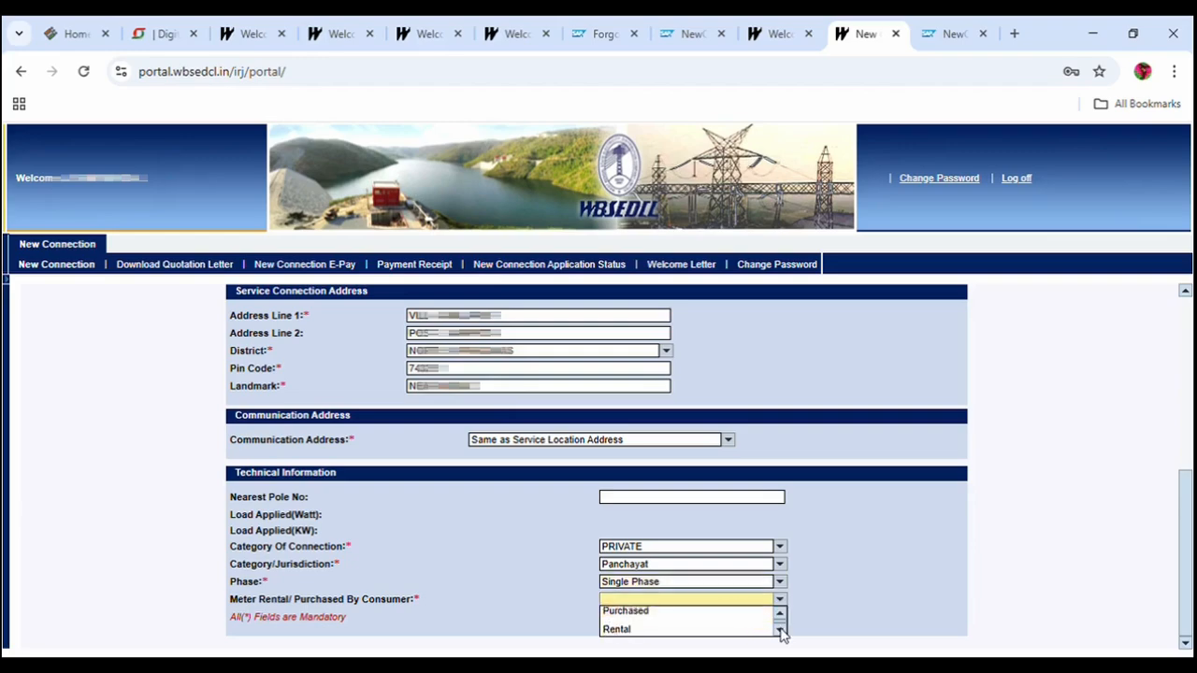
left_click(639, 628)
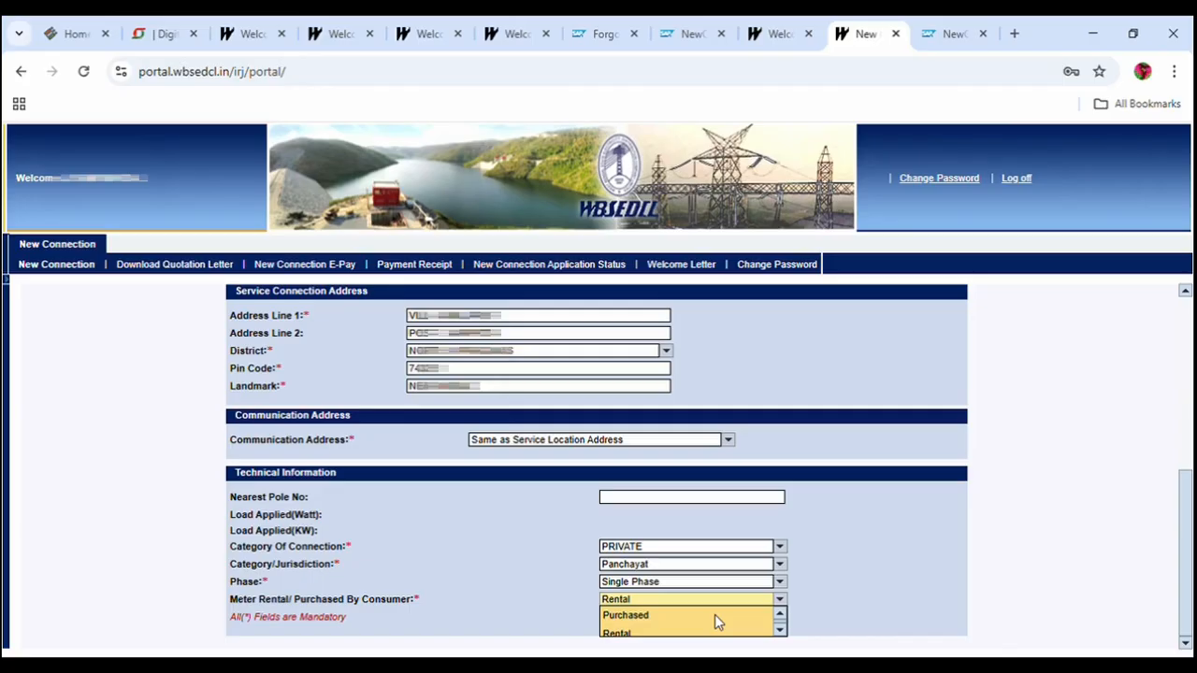
left_click(678, 618)
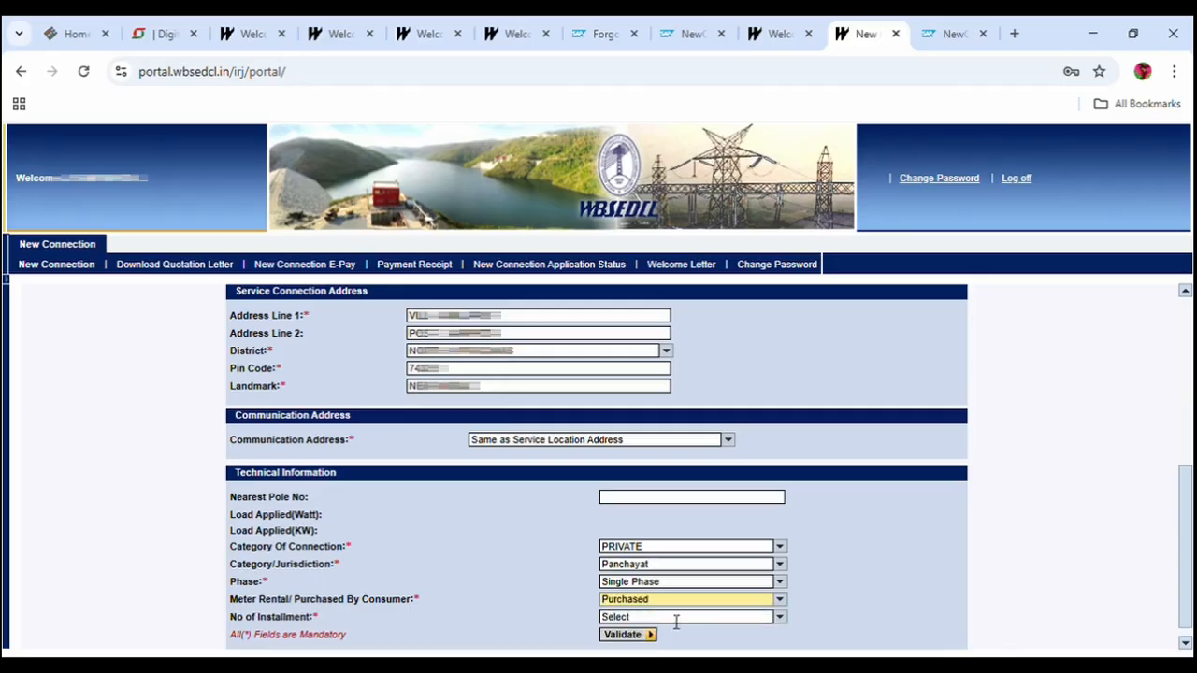
left_click(779, 618)
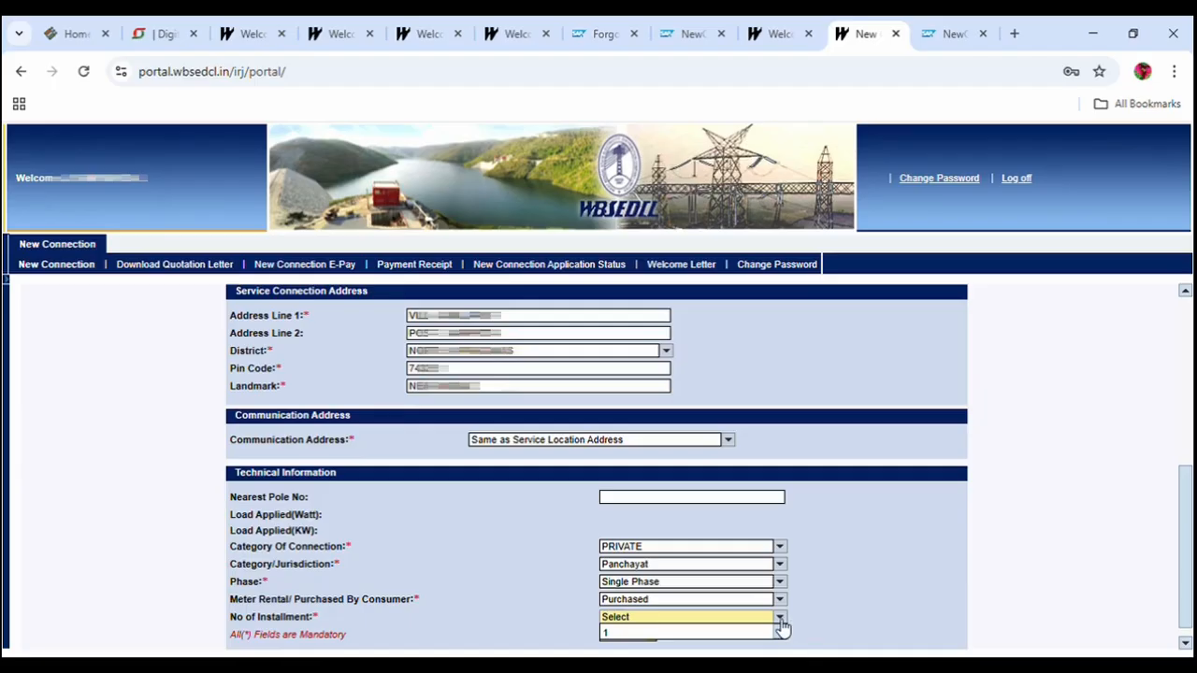
left_click(828, 604)
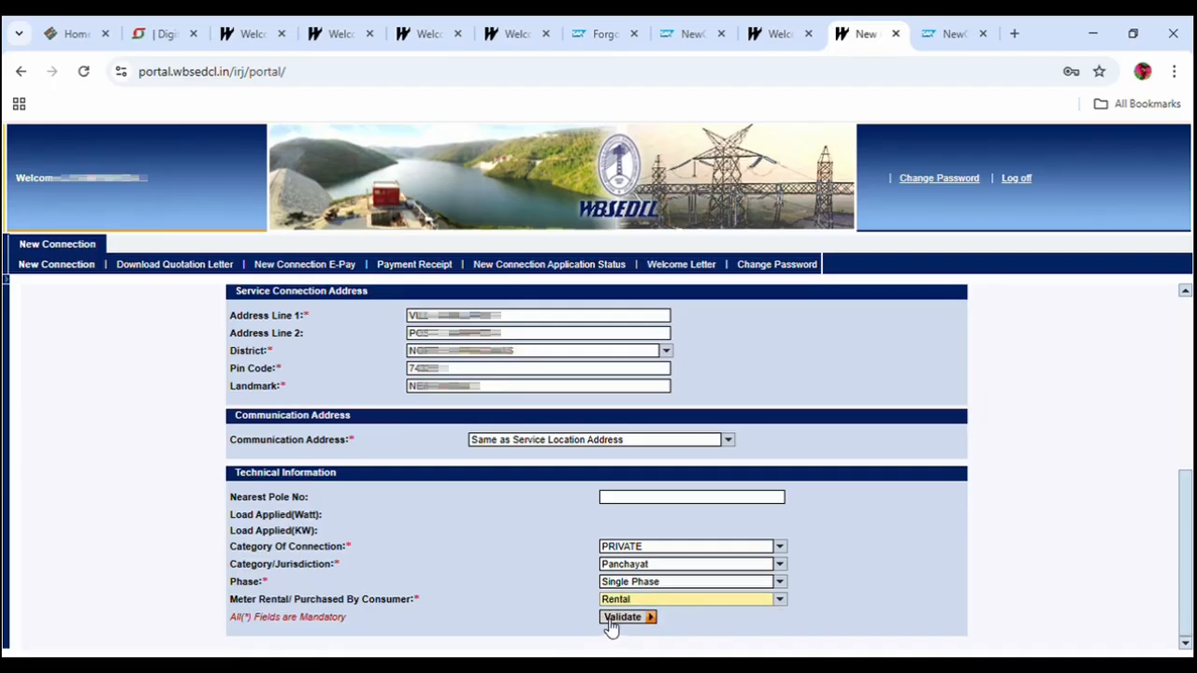
left_click(624, 617)
scroll(744, 596, "down", 2)
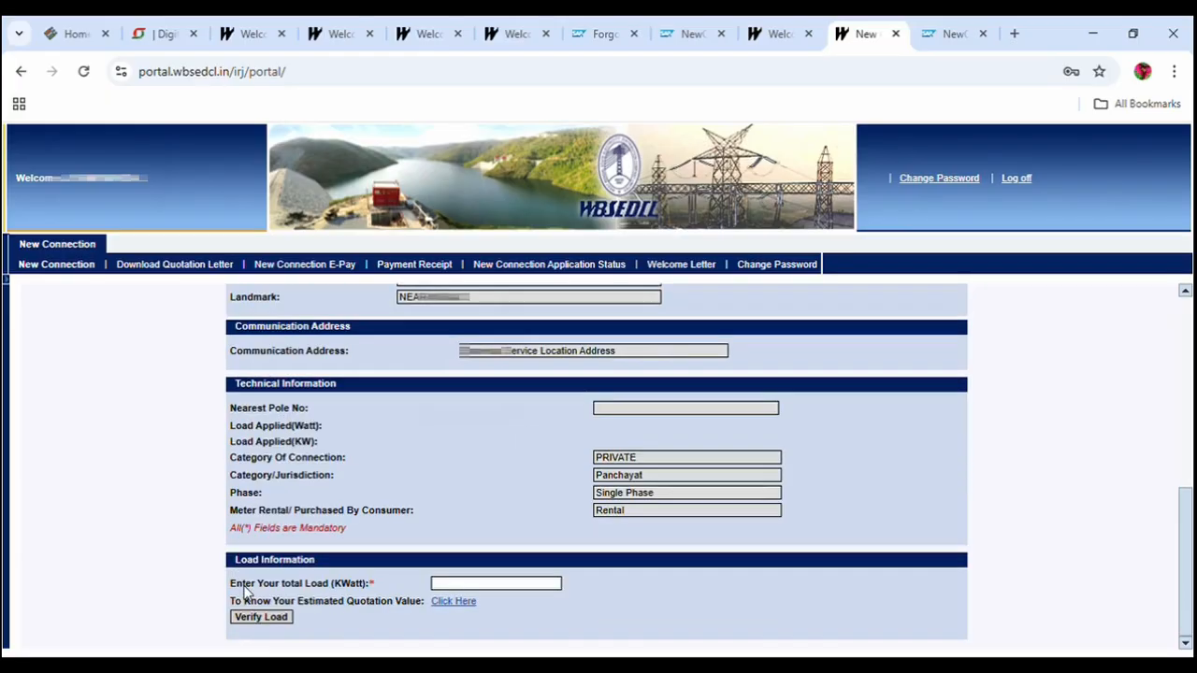
left_click(334, 585)
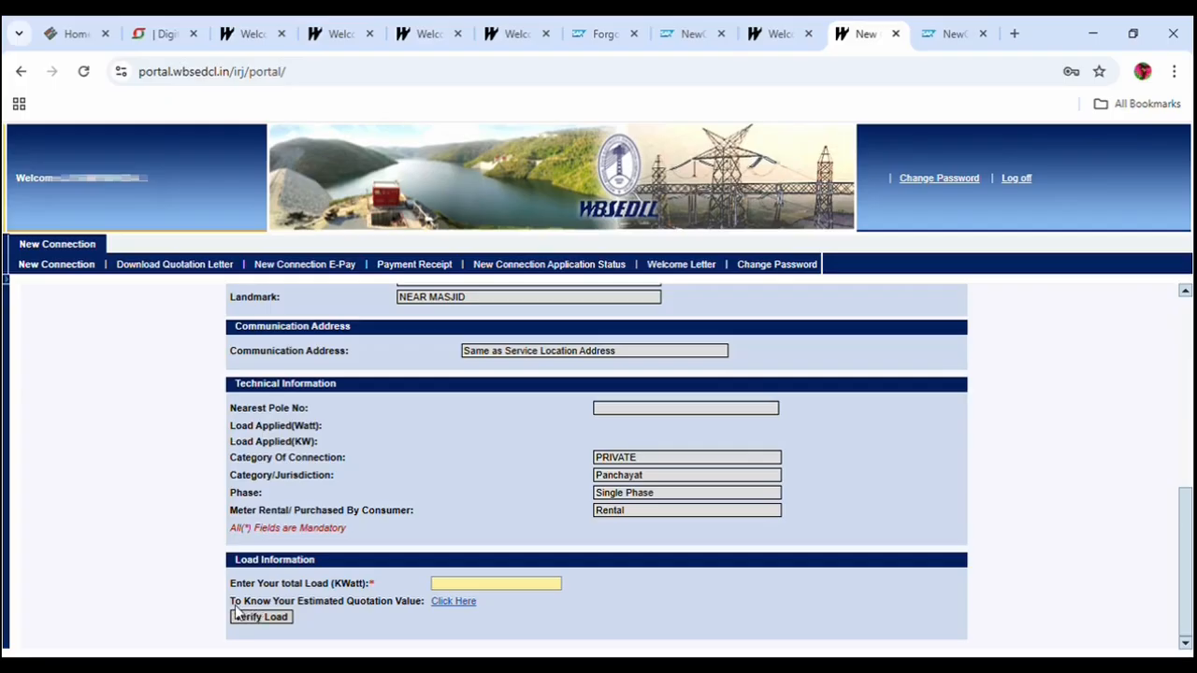
left_click(454, 604)
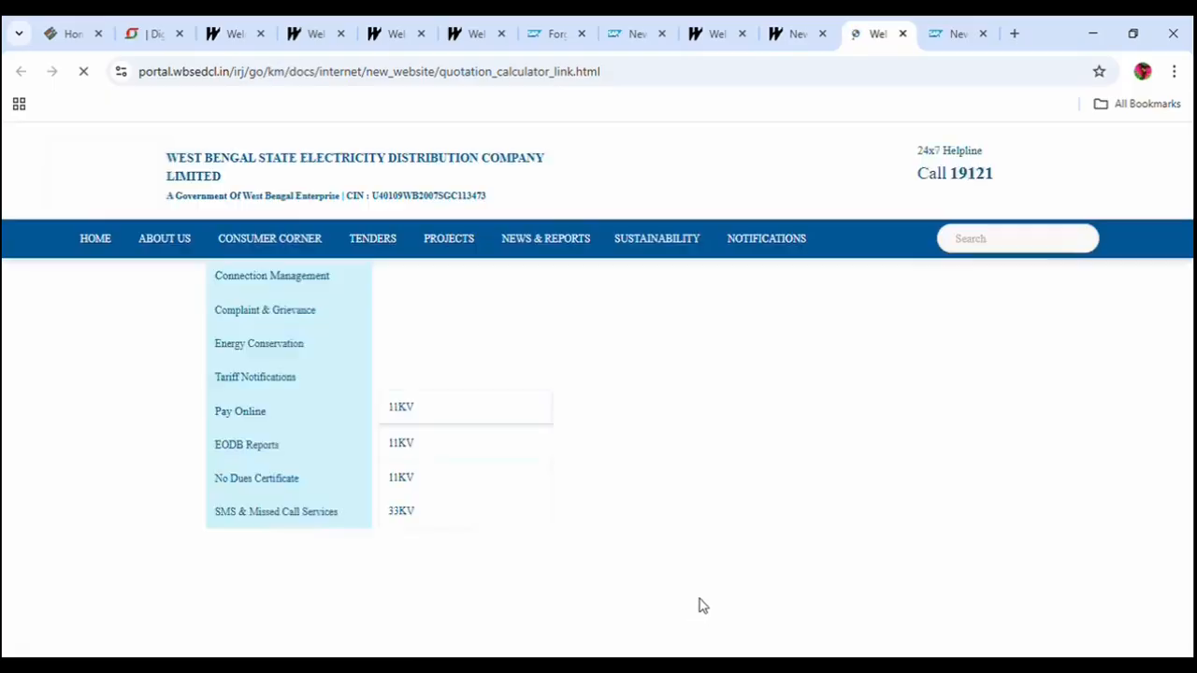
Add one Tube Light to the quotation load table.
scroll(561, 484, "down", 3)
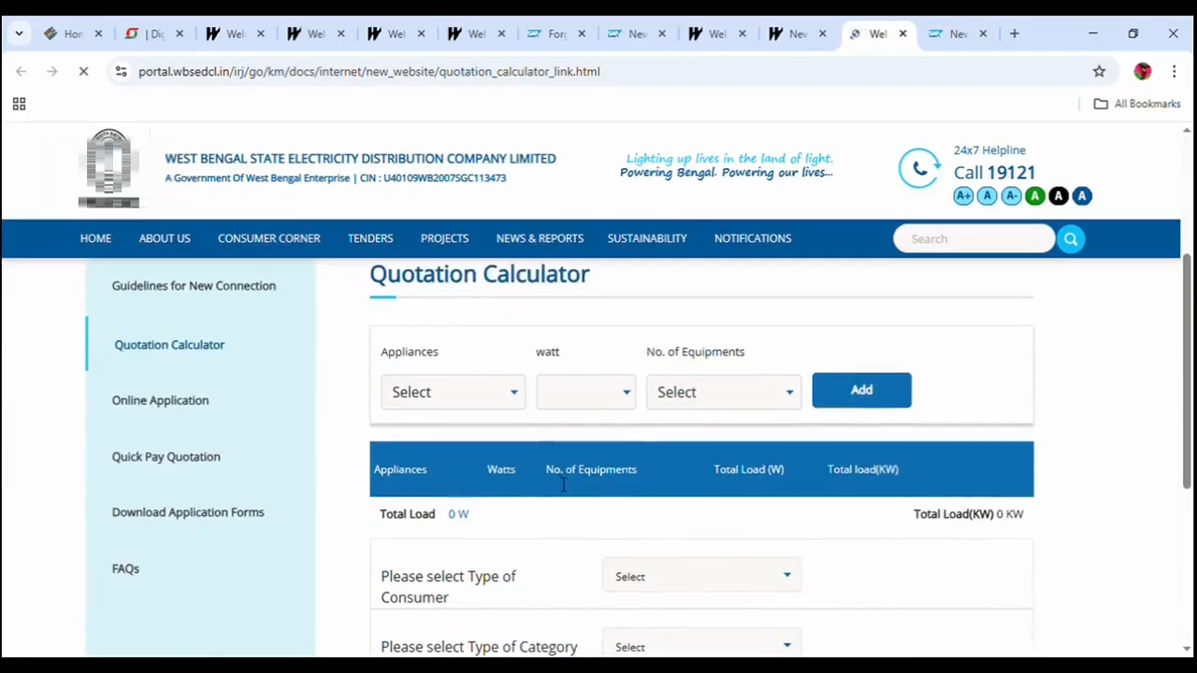
left_click(482, 396)
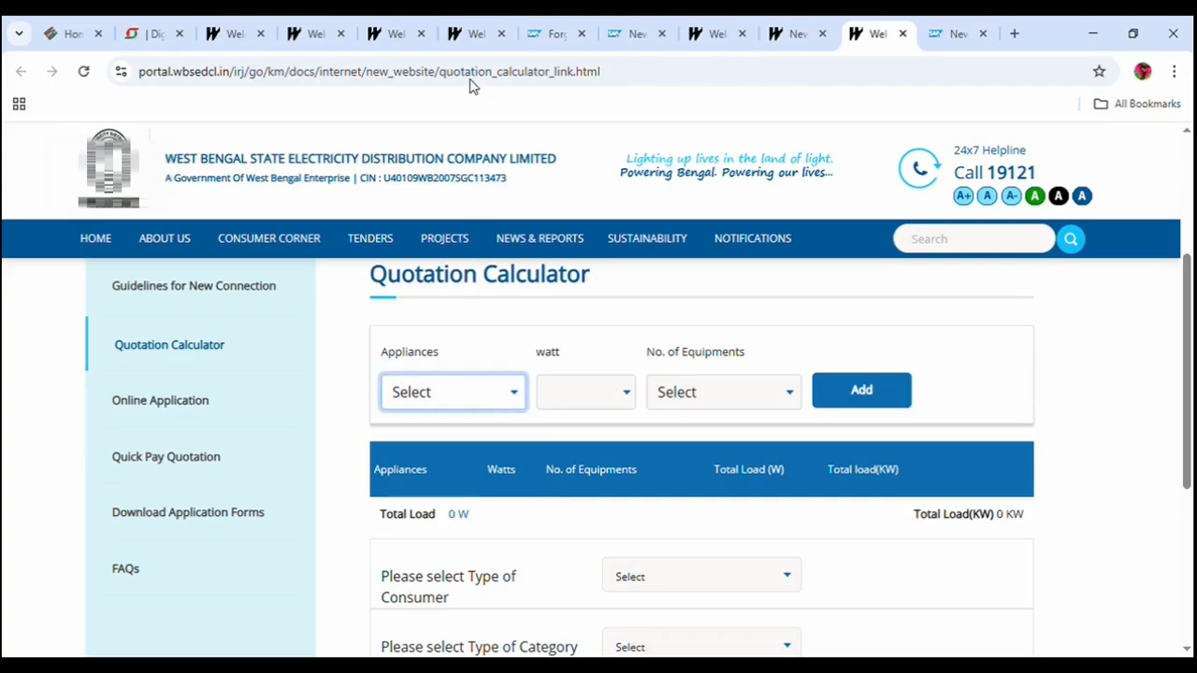
left_click(484, 131)
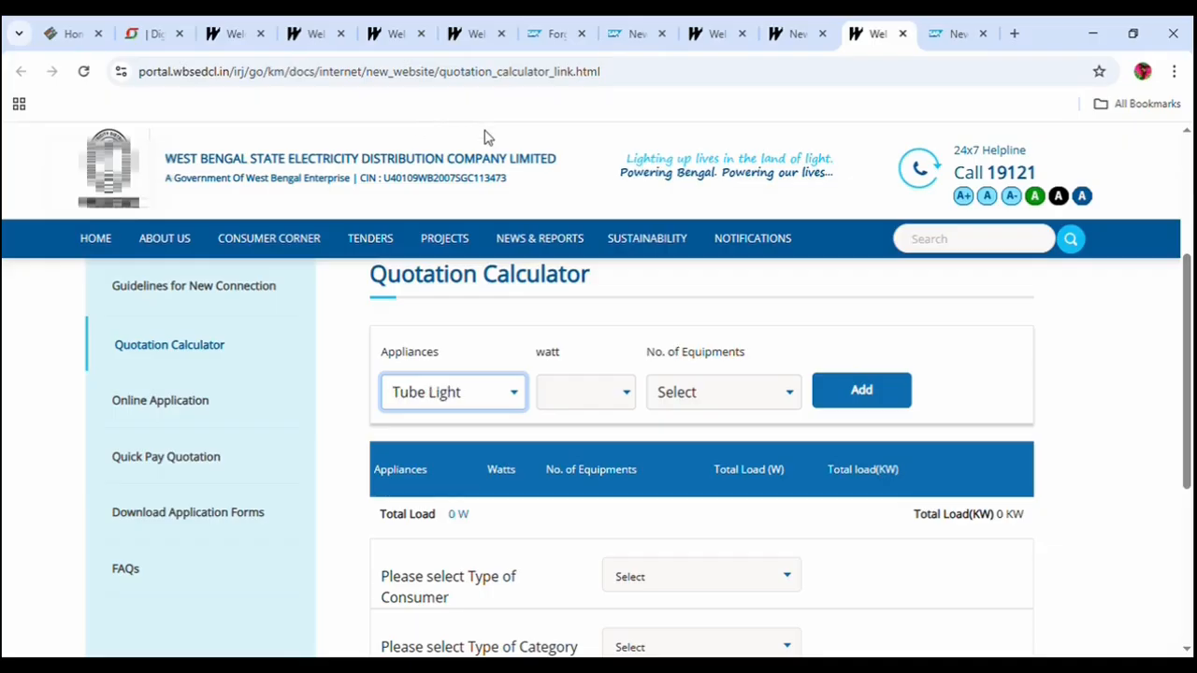
left_click(716, 399)
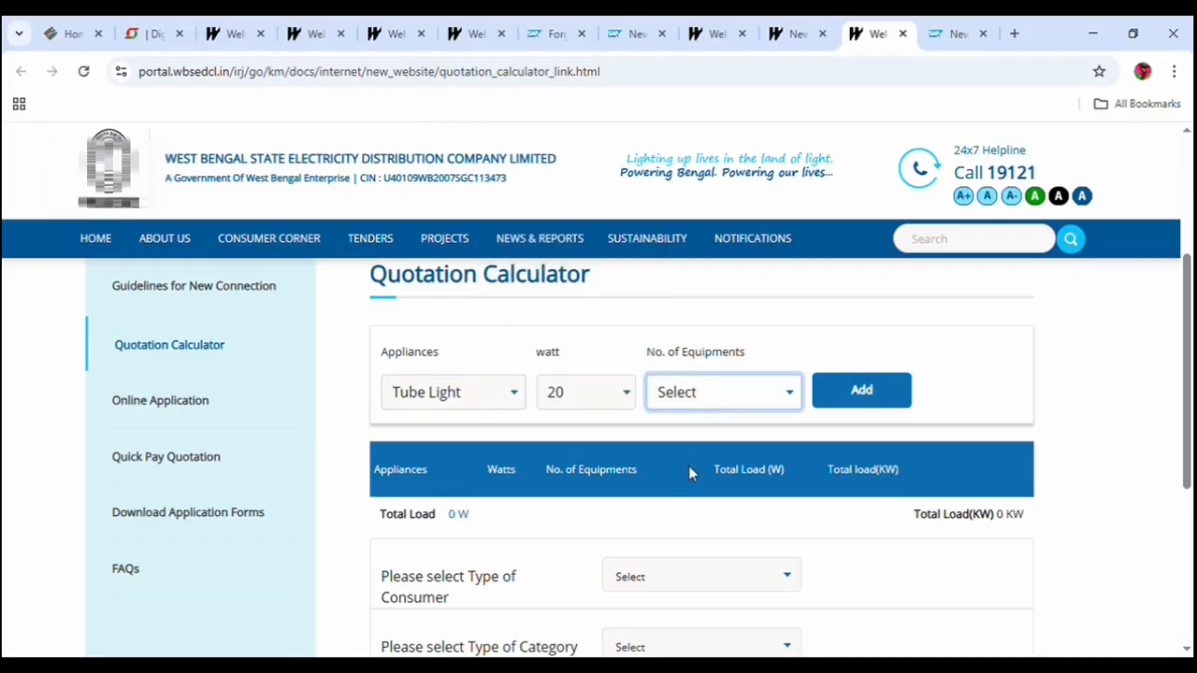
key("Down")
left_click(823, 394)
Add two 11 W CFL lamps to the load table.
left_click(445, 404)
left_click(445, 51)
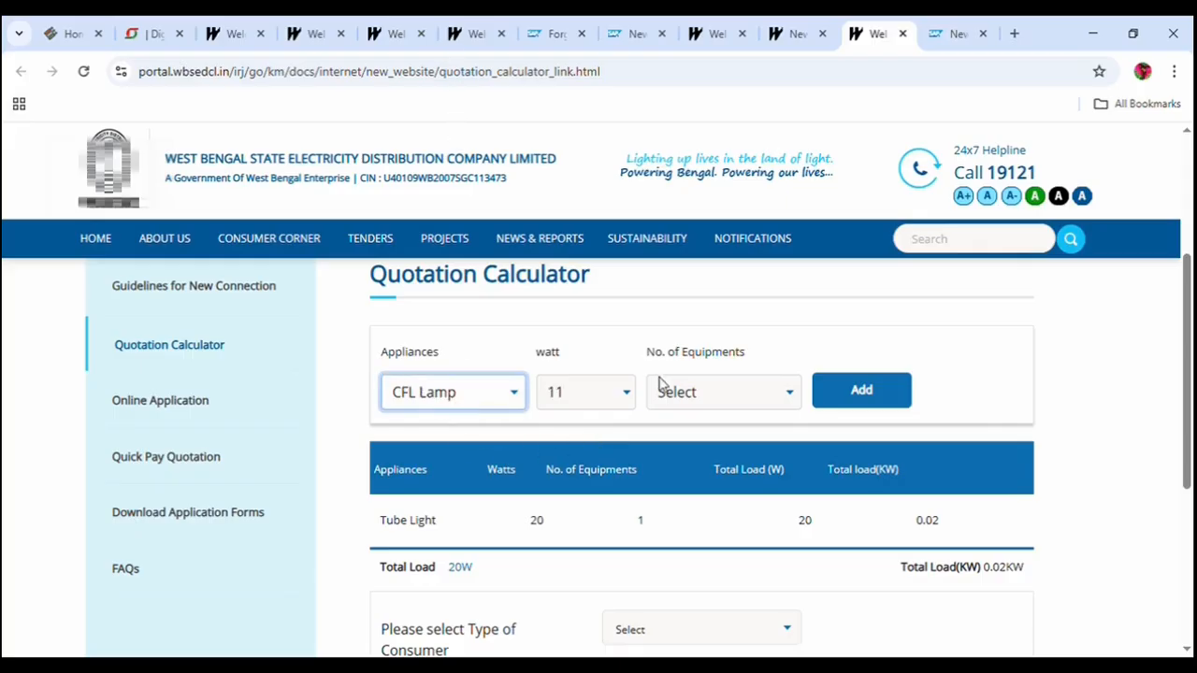
left_click(724, 402)
left_click(686, 467)
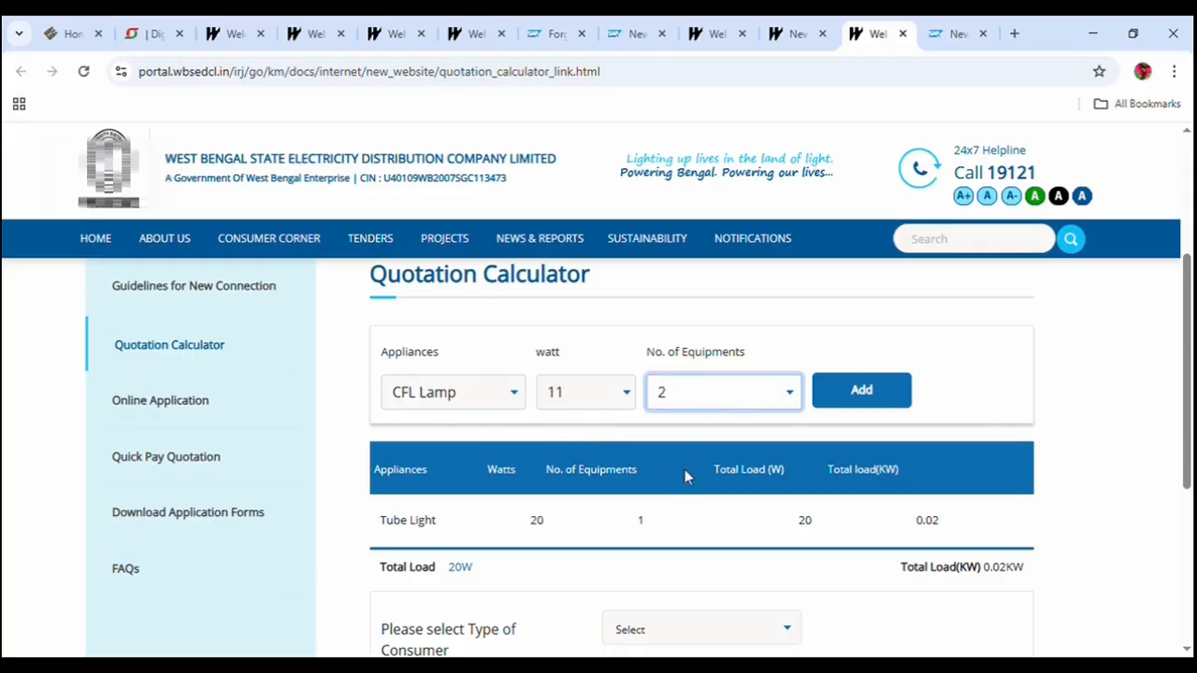
left_click(865, 405)
left_click(510, 401)
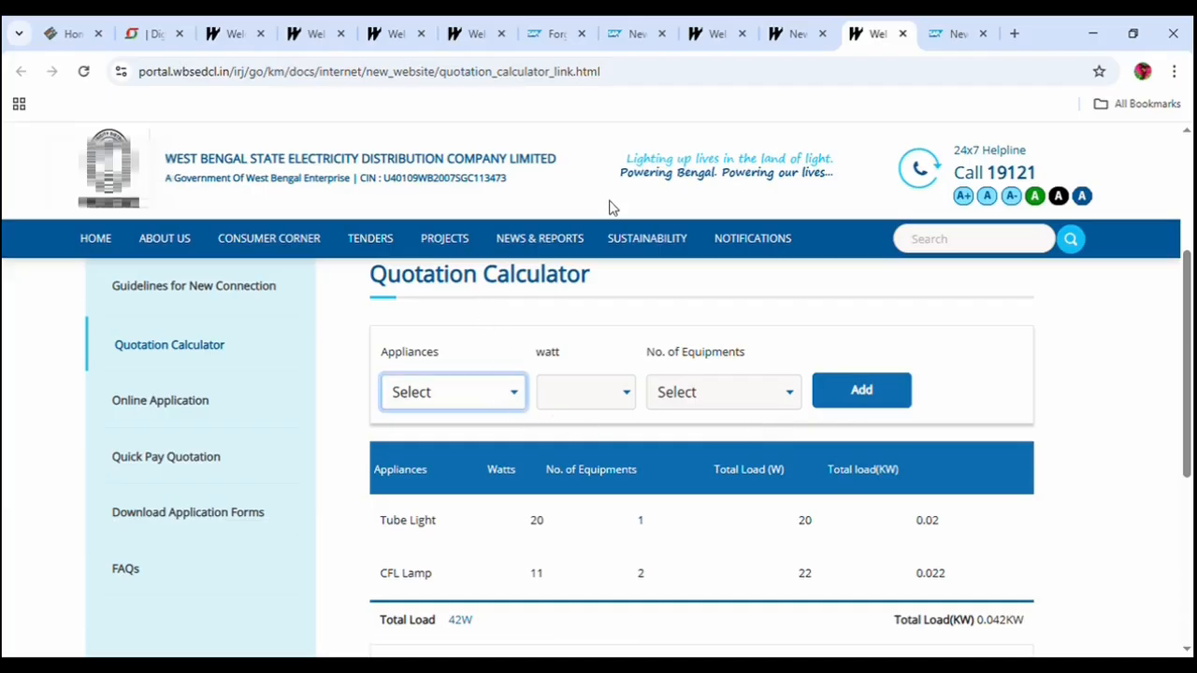
Add one 60 W table or ceiling fan to the load table.
left_click(513, 195)
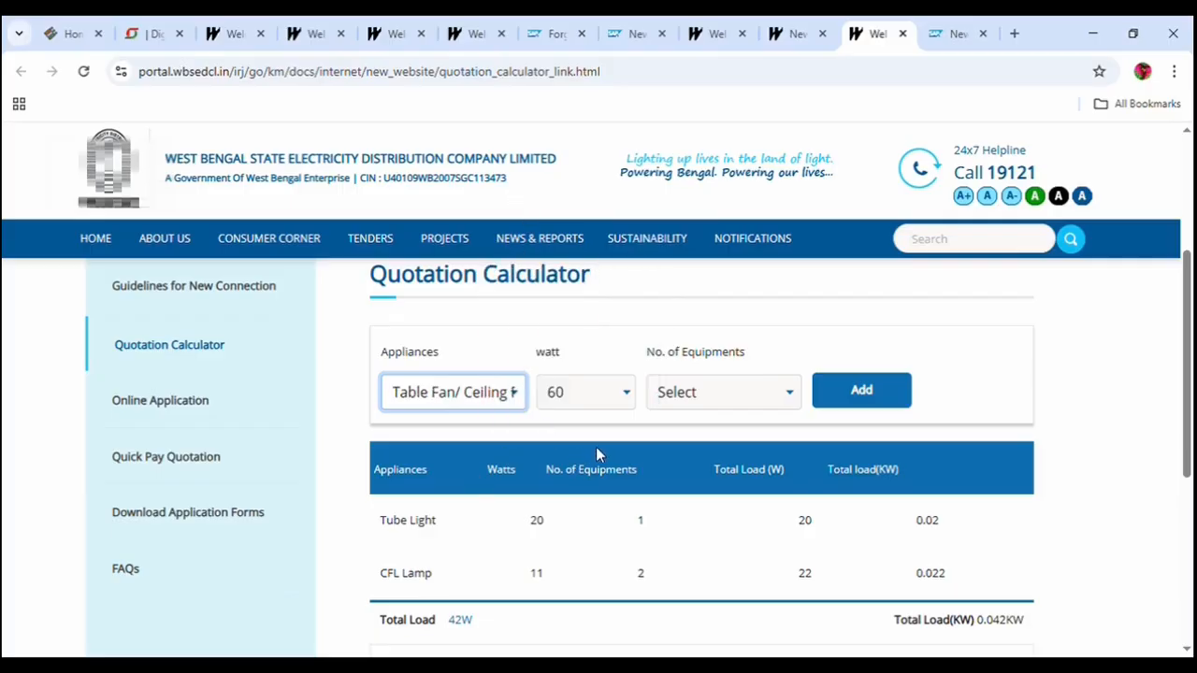
left_click(667, 400)
left_click(773, 427)
left_click(861, 390)
scroll(596, 462, "down", 1)
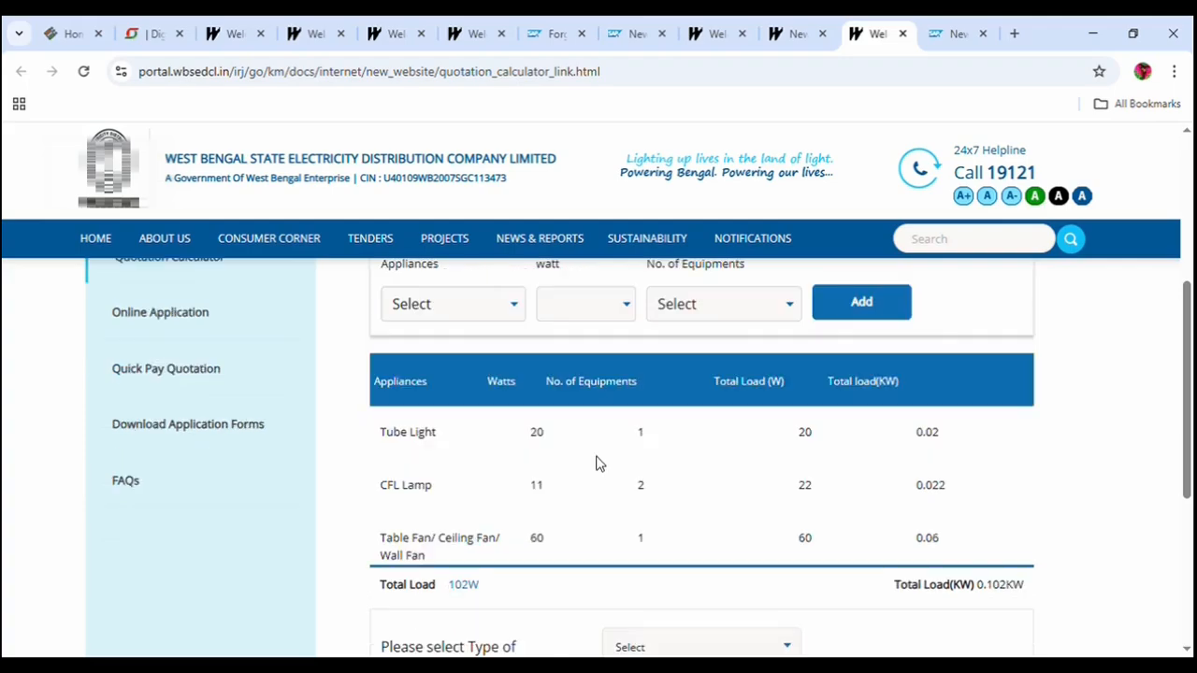
scroll(598, 462, "up", 1)
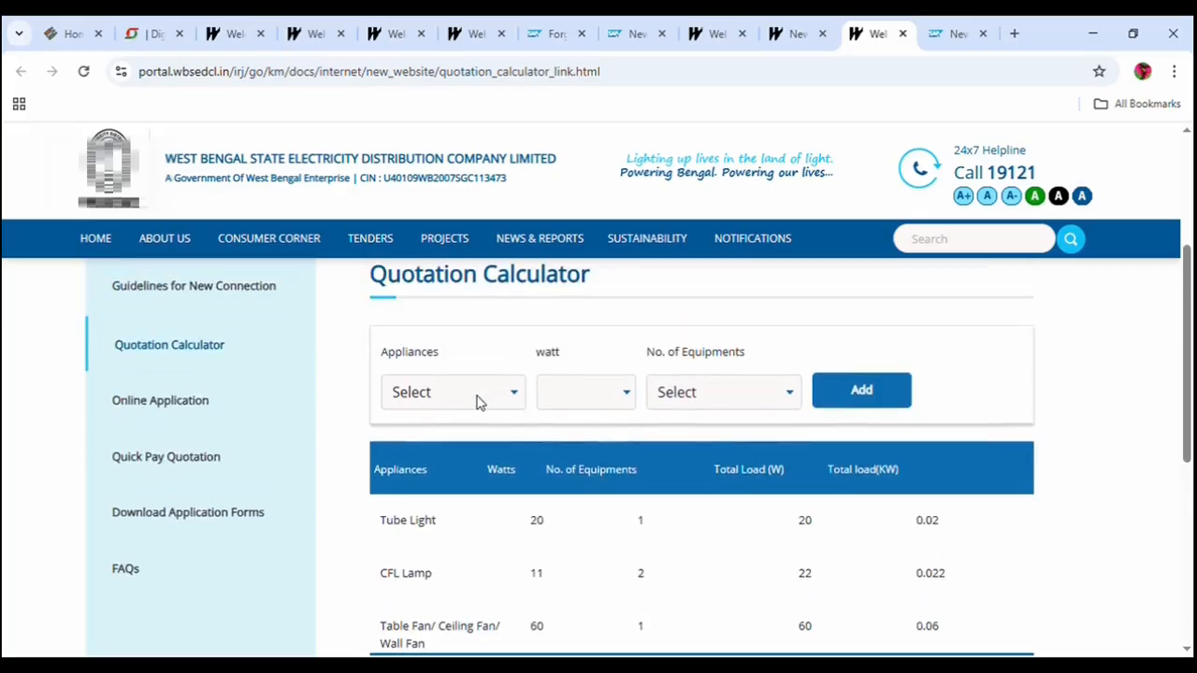
left_click(460, 404)
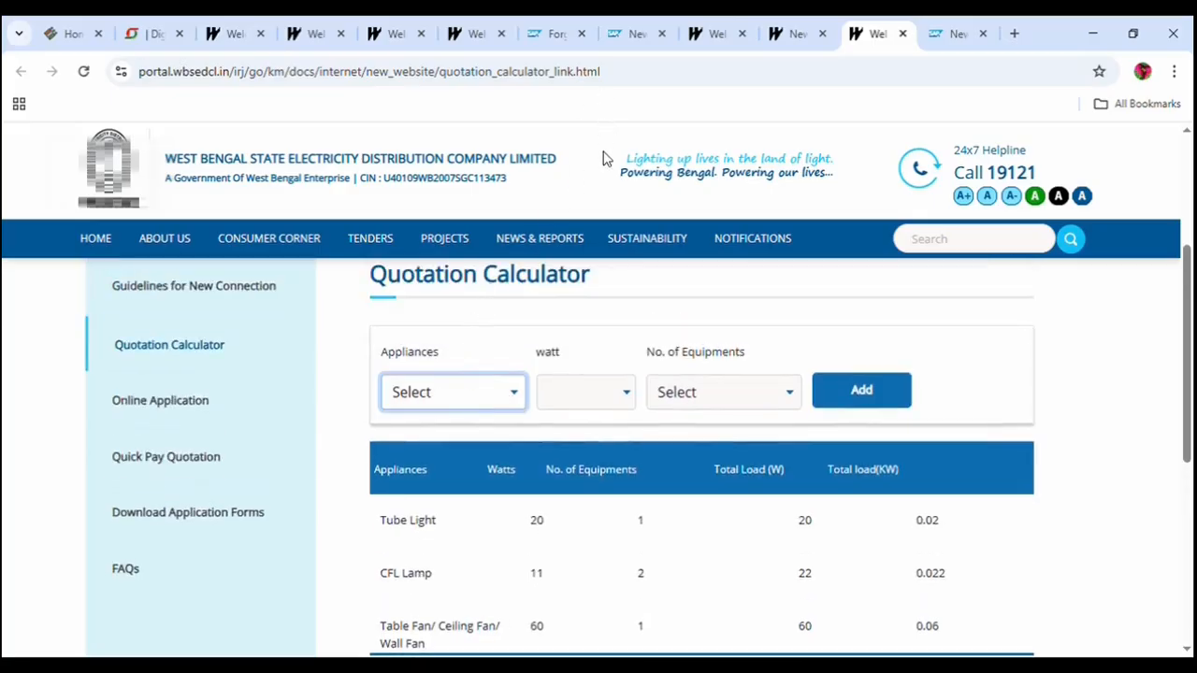
scroll(625, 414, "down", 8)
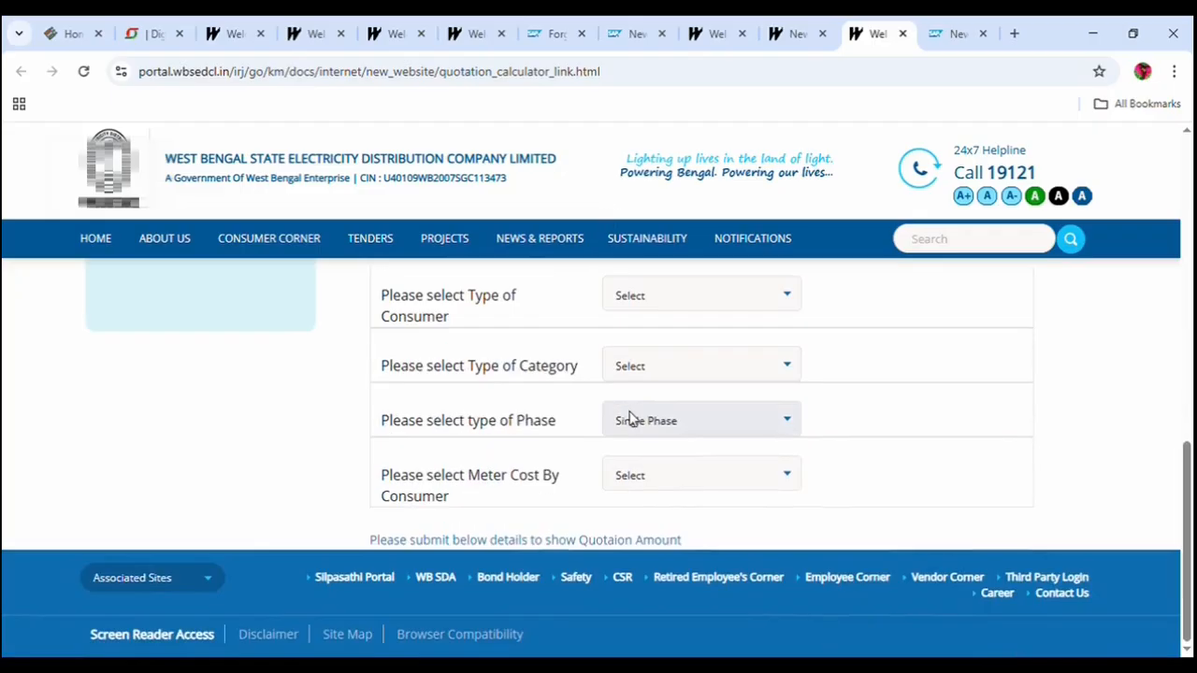
scroll(680, 426, "up", 2)
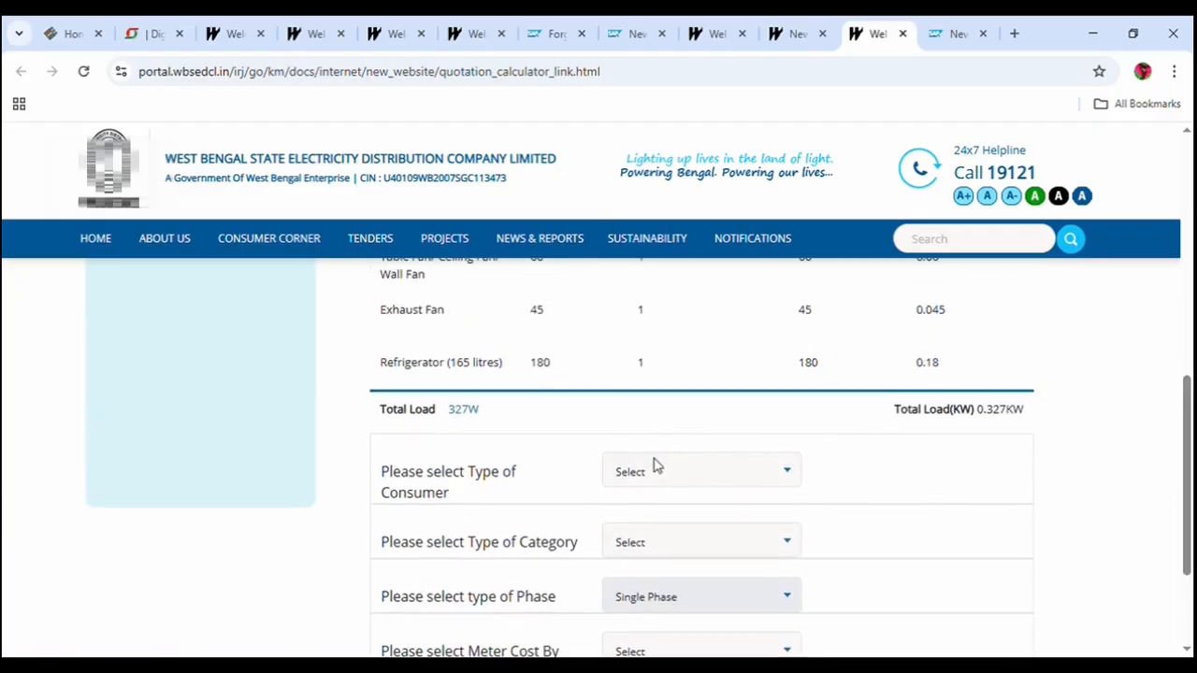
Choose consumer type DOMESTIC, category Rural, keep Single Phase, and set Meter Cost By Consumer to No.
scroll(654, 464, "down", 1)
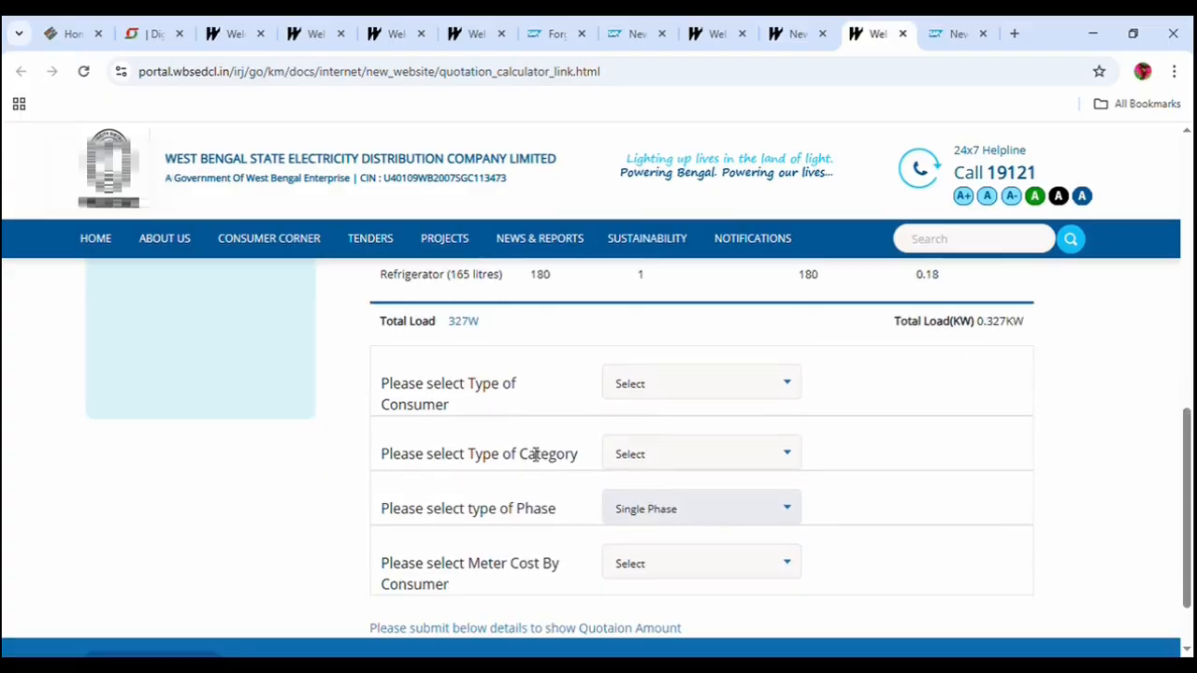
scroll(676, 395, "down", 1)
scroll(679, 396, "up", 1)
left_click(630, 389)
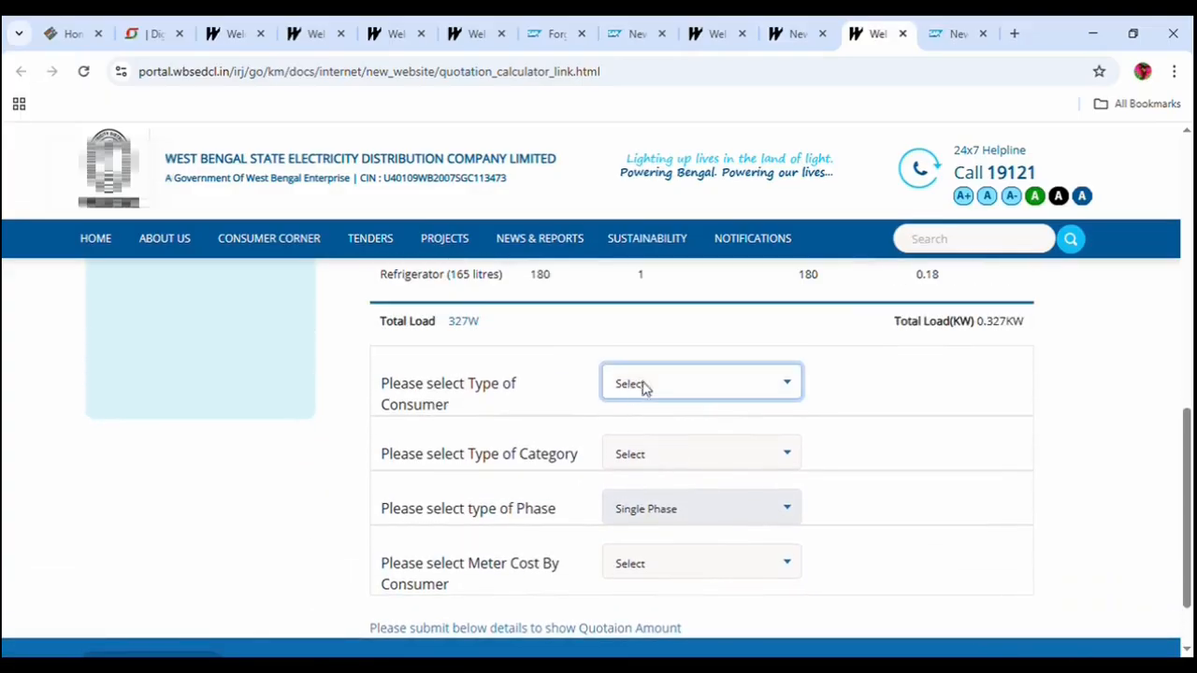
left_click(648, 47)
left_click(648, 463)
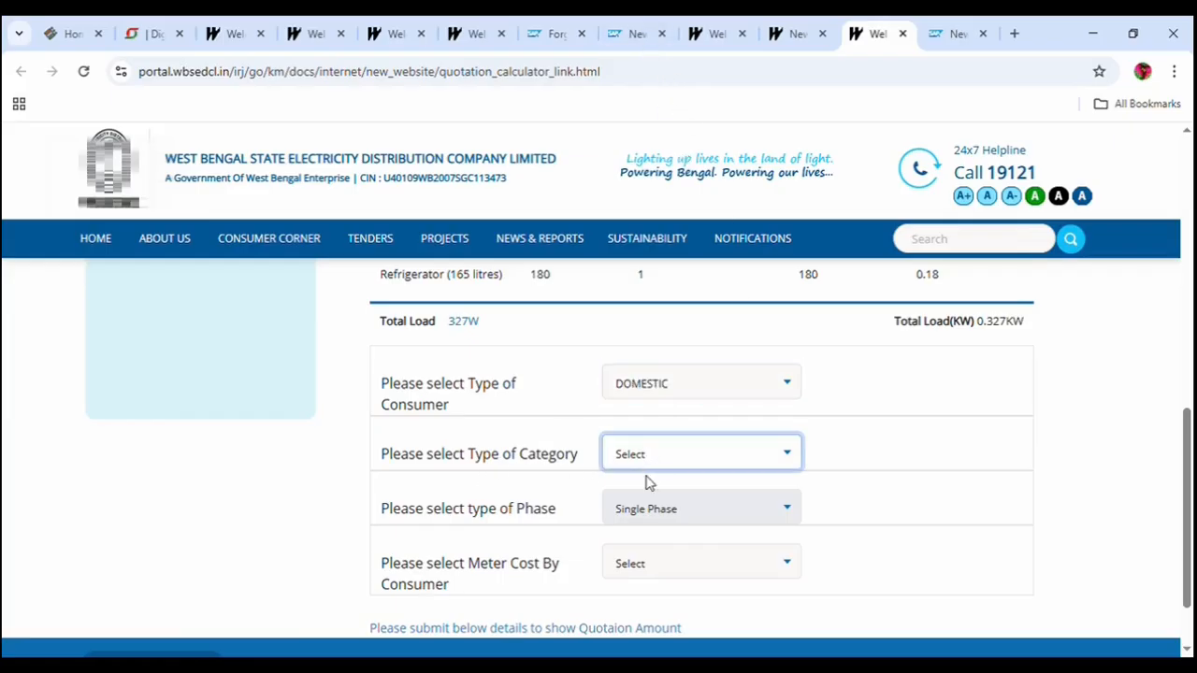
left_click(643, 510)
left_click(649, 516)
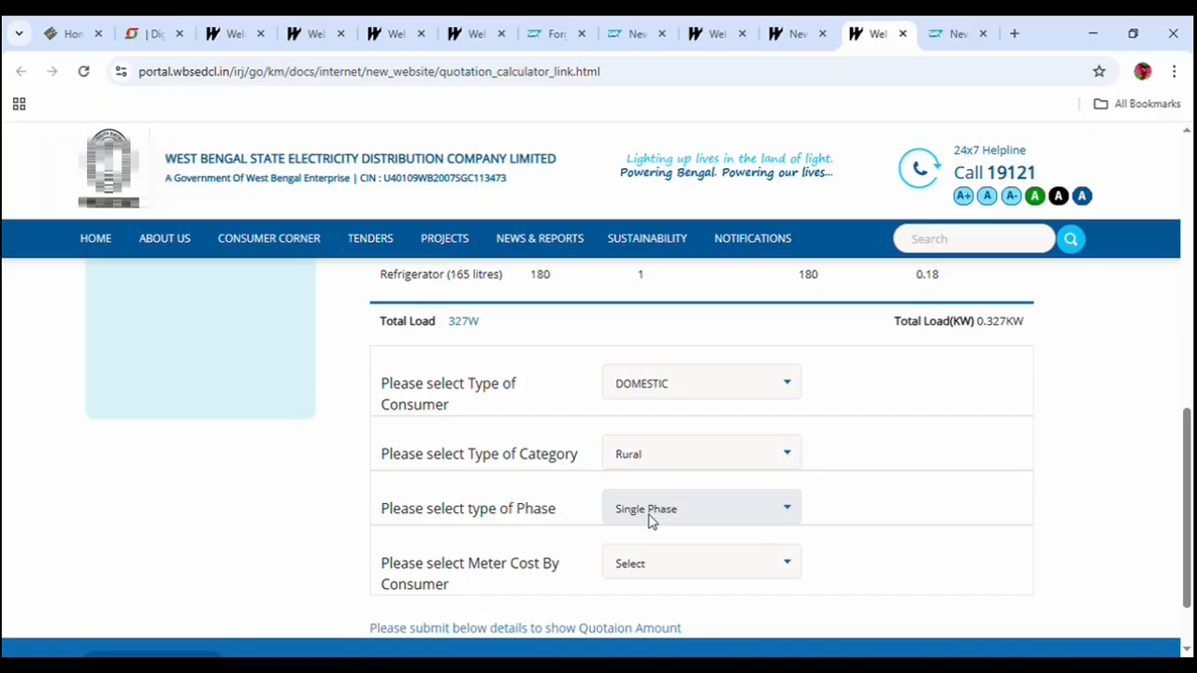
left_click(641, 572)
left_click(625, 632)
scroll(678, 596, "down", 2)
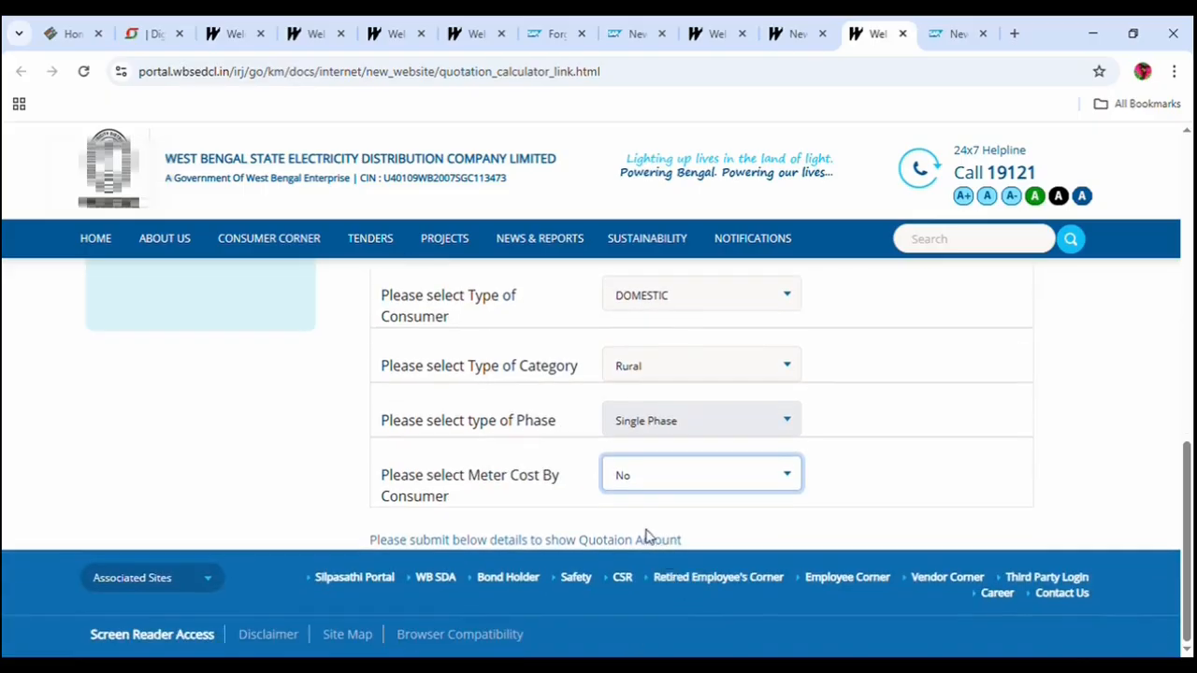
Show the Rs. 801 quotation amount, then switch back to the new connection application.
left_click(549, 543)
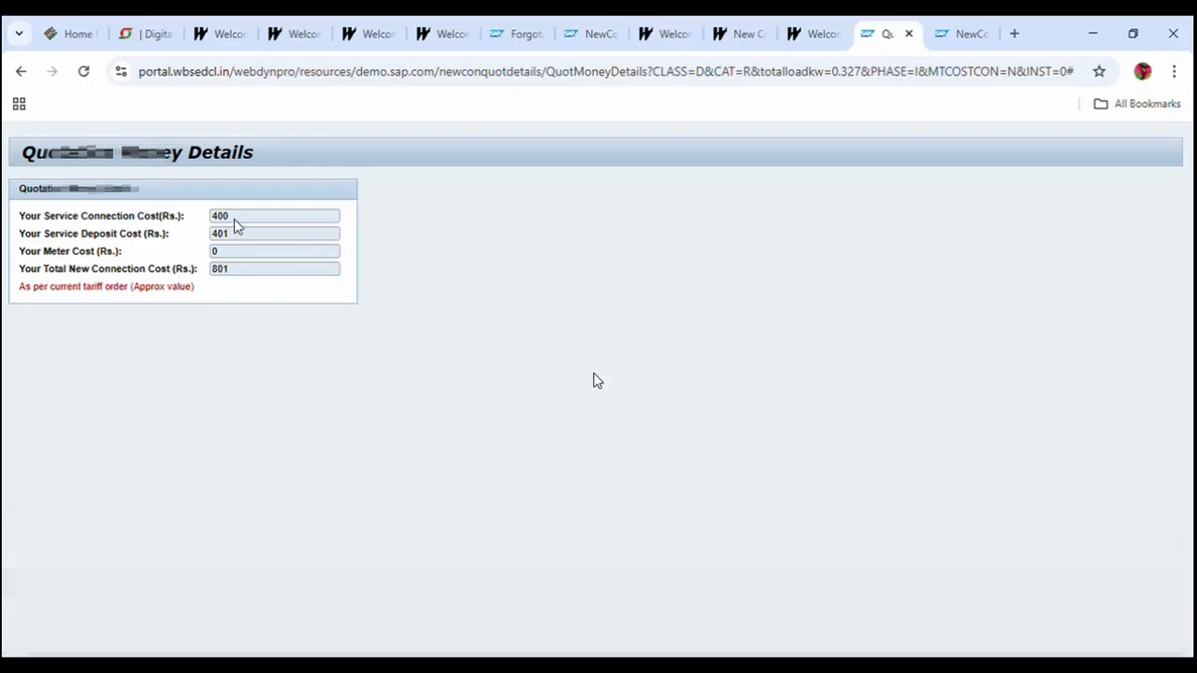
left_click(820, 29)
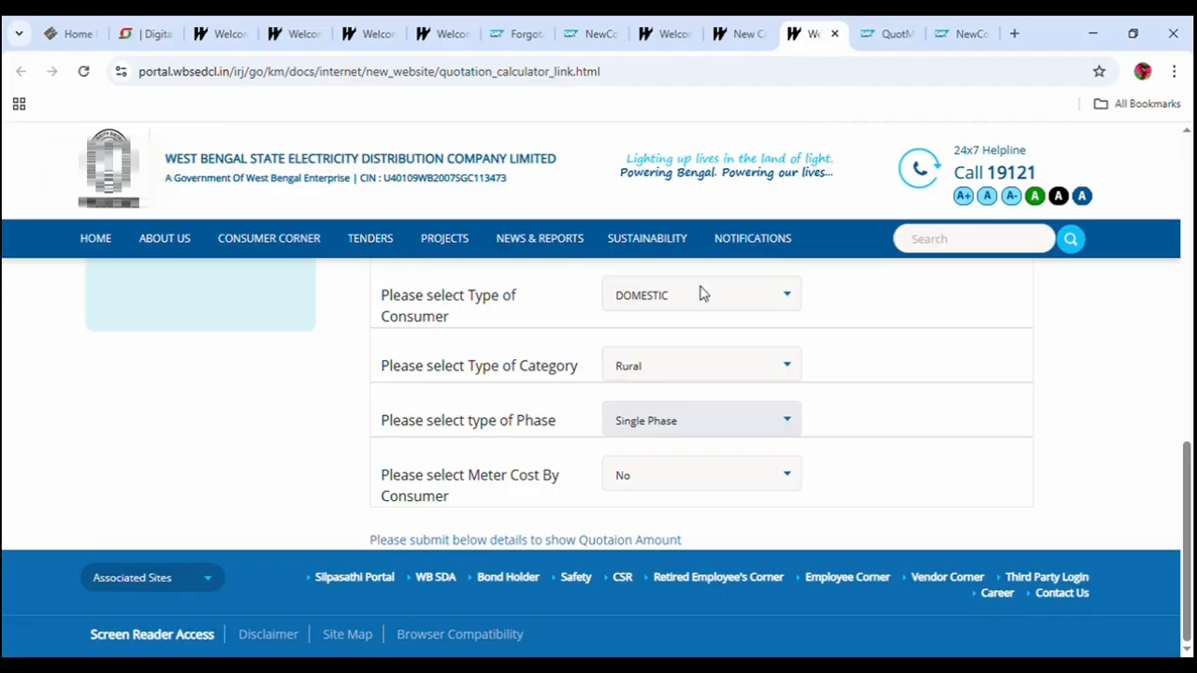
scroll(692, 300, "up", 3)
scroll(710, 377, "down", 3)
scroll(759, 339, "up", 2)
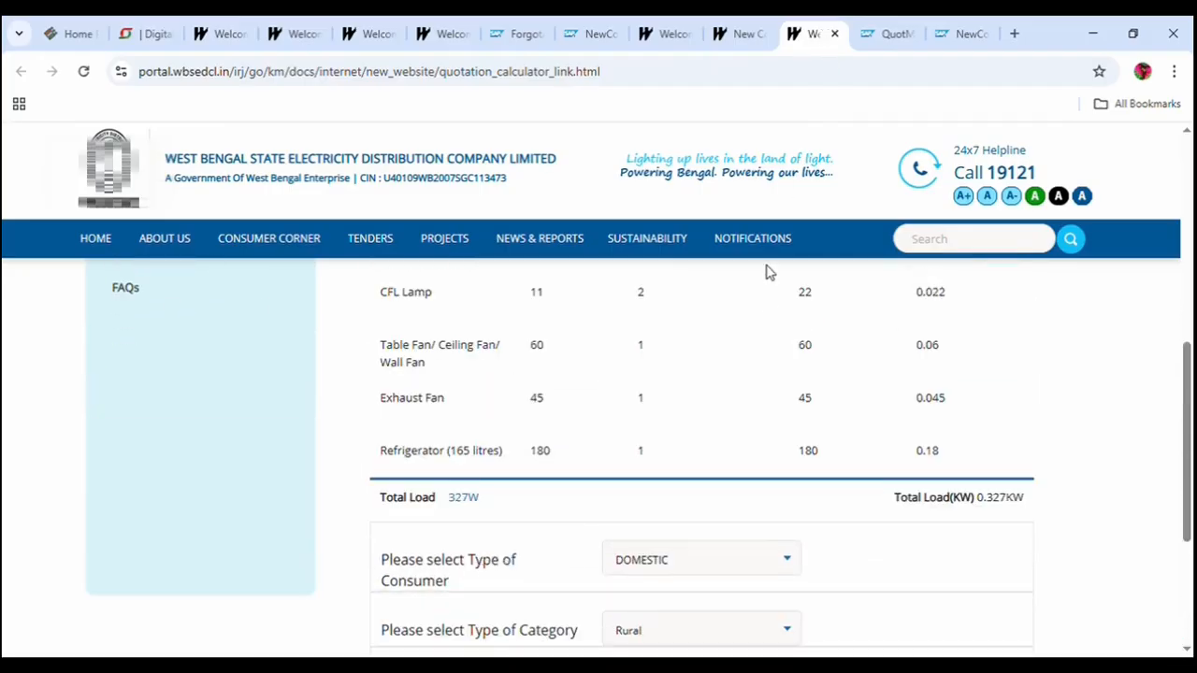
left_click(752, 34)
left_click(778, 28)
left_click(770, 21)
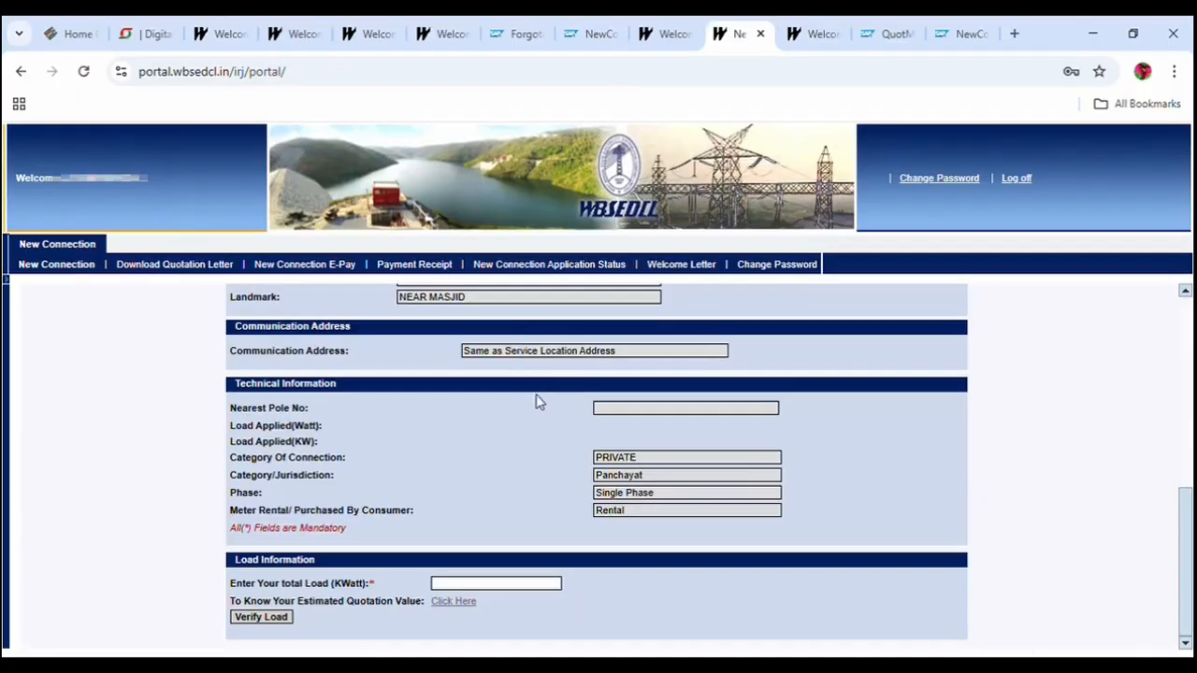
Enter 0.3 KWatt as the total load and verify it.
left_click(535, 584)
type("0.")
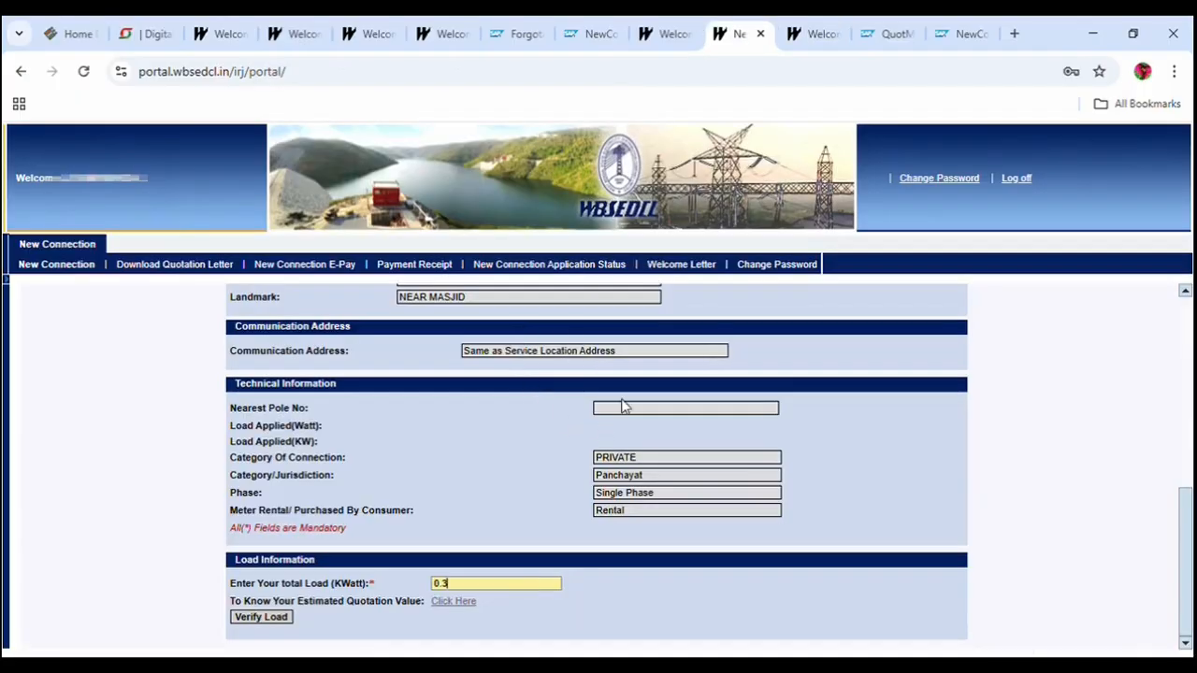
type("3")
left_click(264, 617)
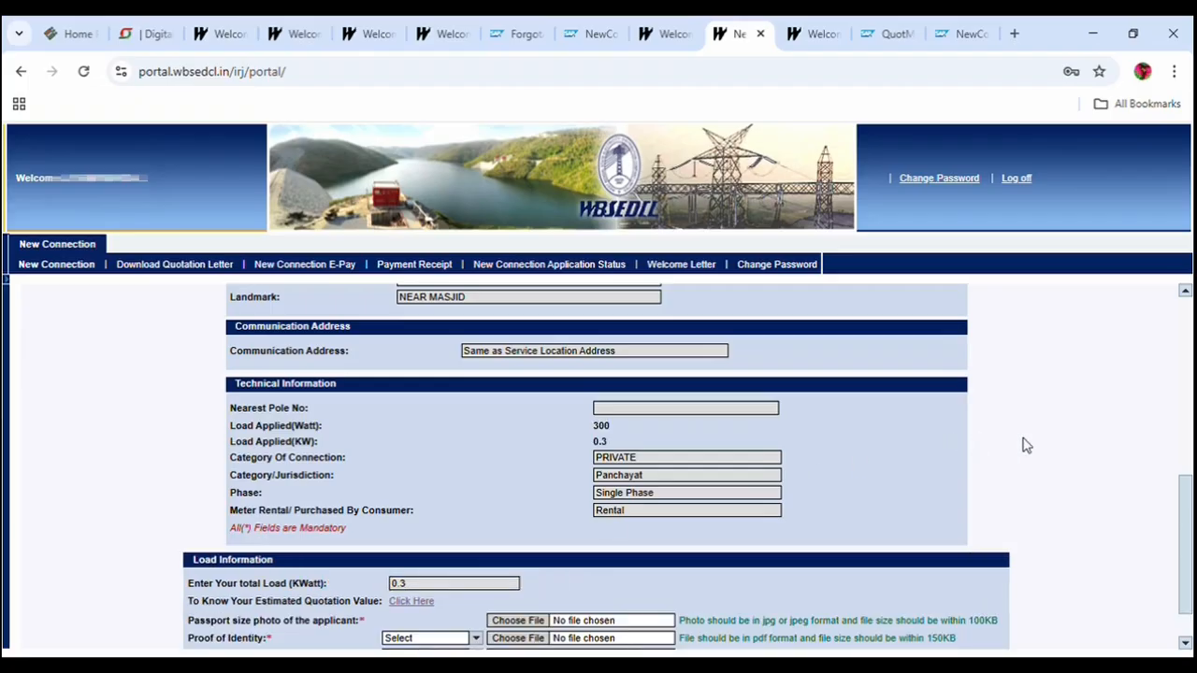
scroll(926, 531, "down", 1)
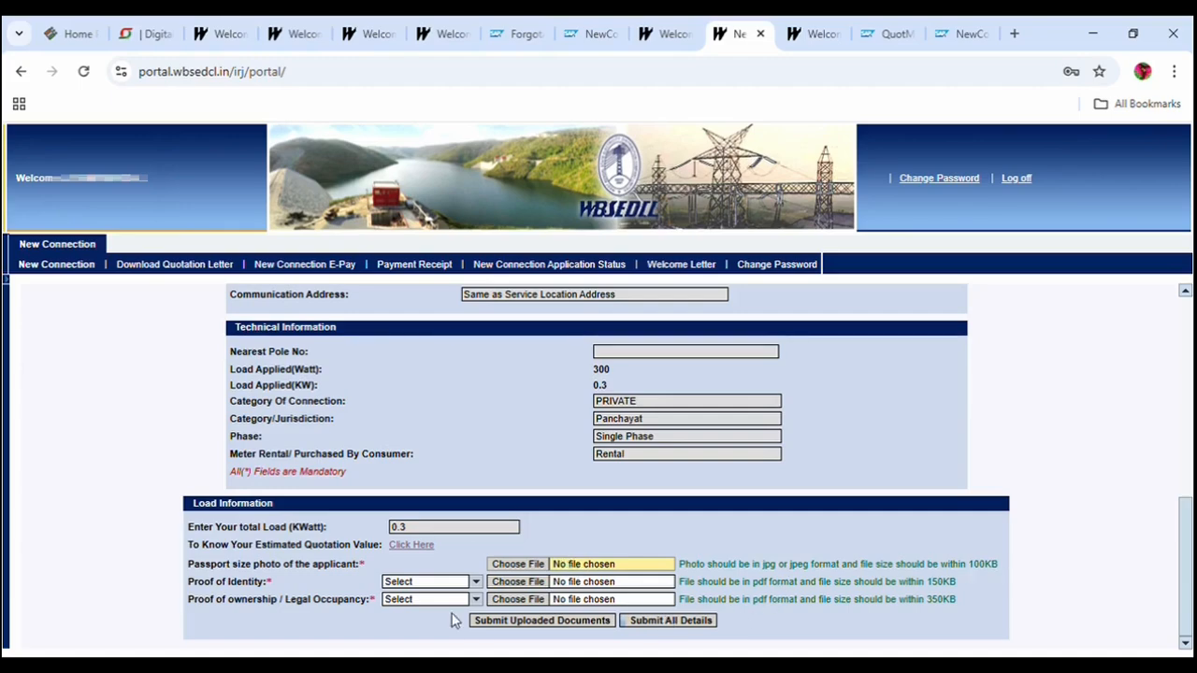
Select Aadhar Card as the proof of identity document.
left_click(475, 581)
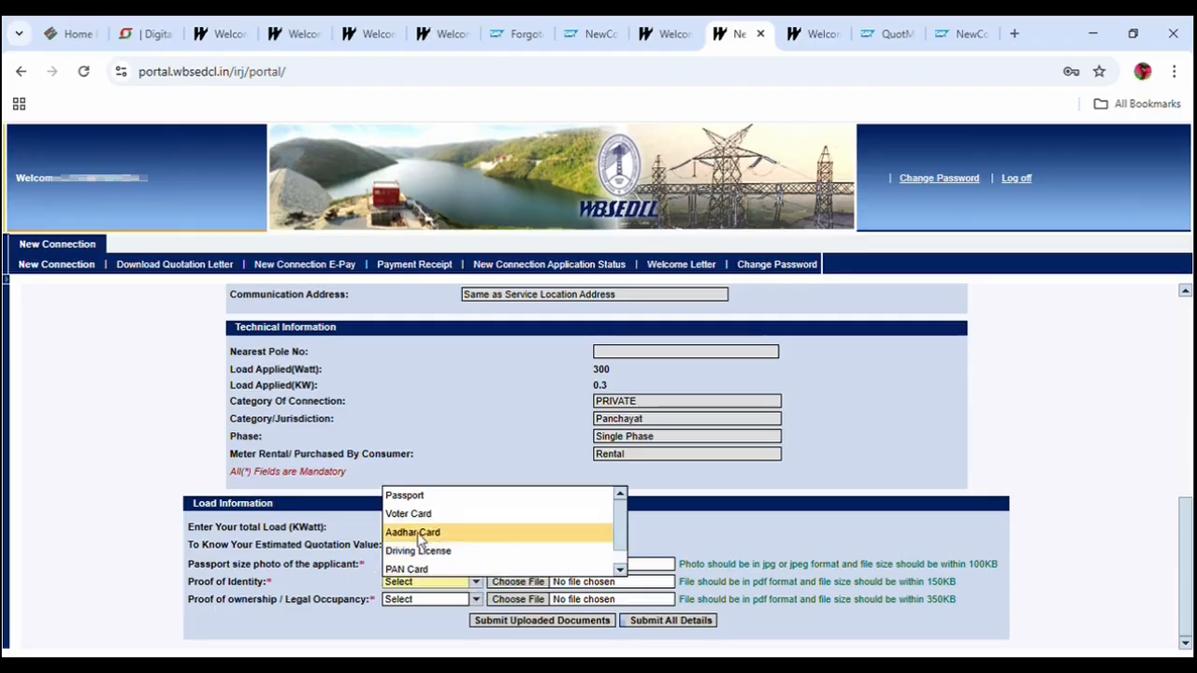
left_click(416, 534)
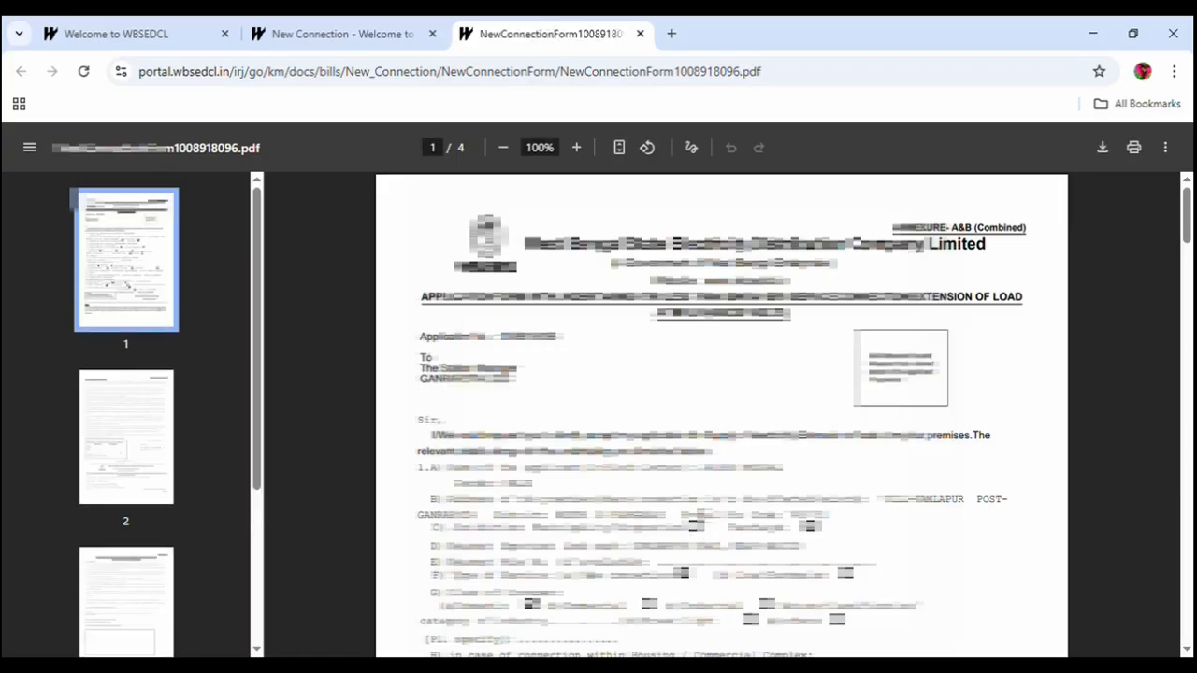
Scroll through the application form PDF, then return to the new connection confirmation page.
scroll(692, 505, "down", 3)
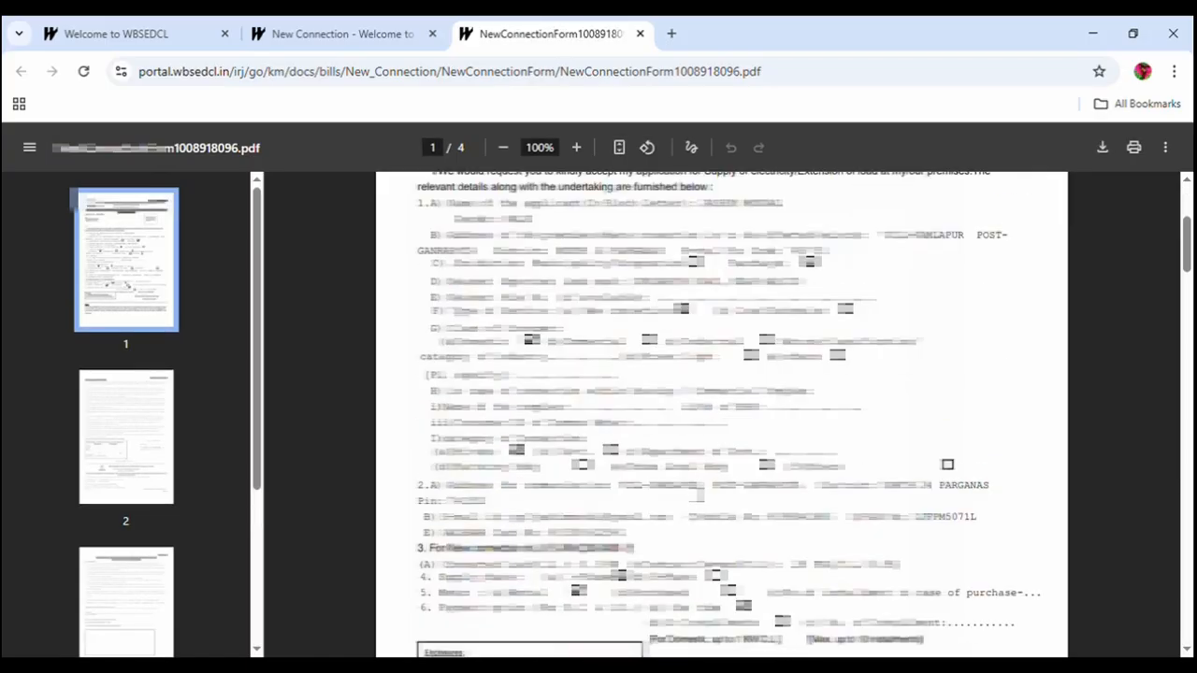
scroll(699, 493, "down", 15)
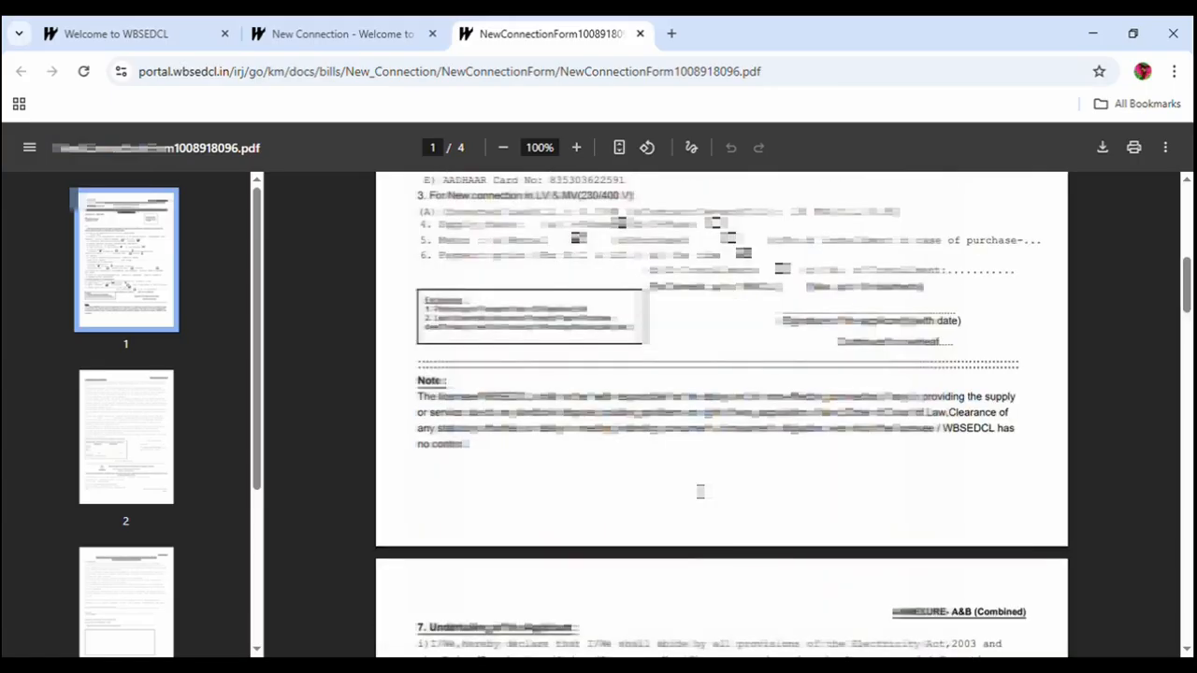
scroll(699, 492, "down", 8)
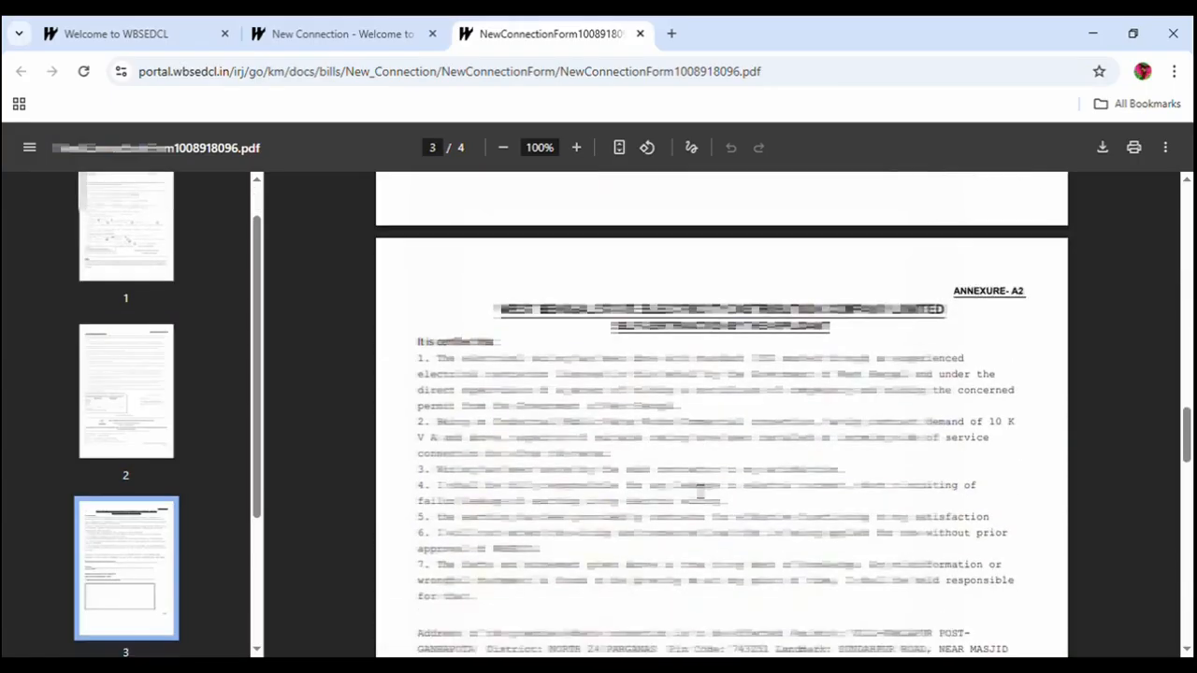
scroll(699, 492, "up", 1)
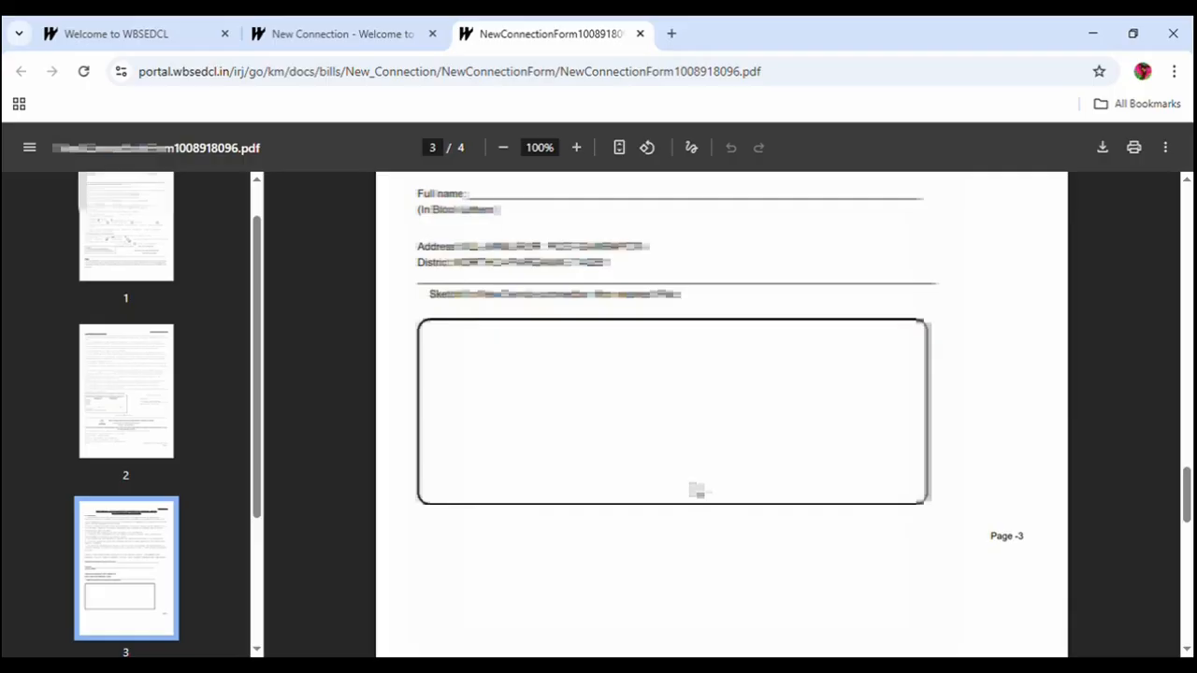
scroll(697, 490, "down", 10)
scroll(699, 489, "up", 18)
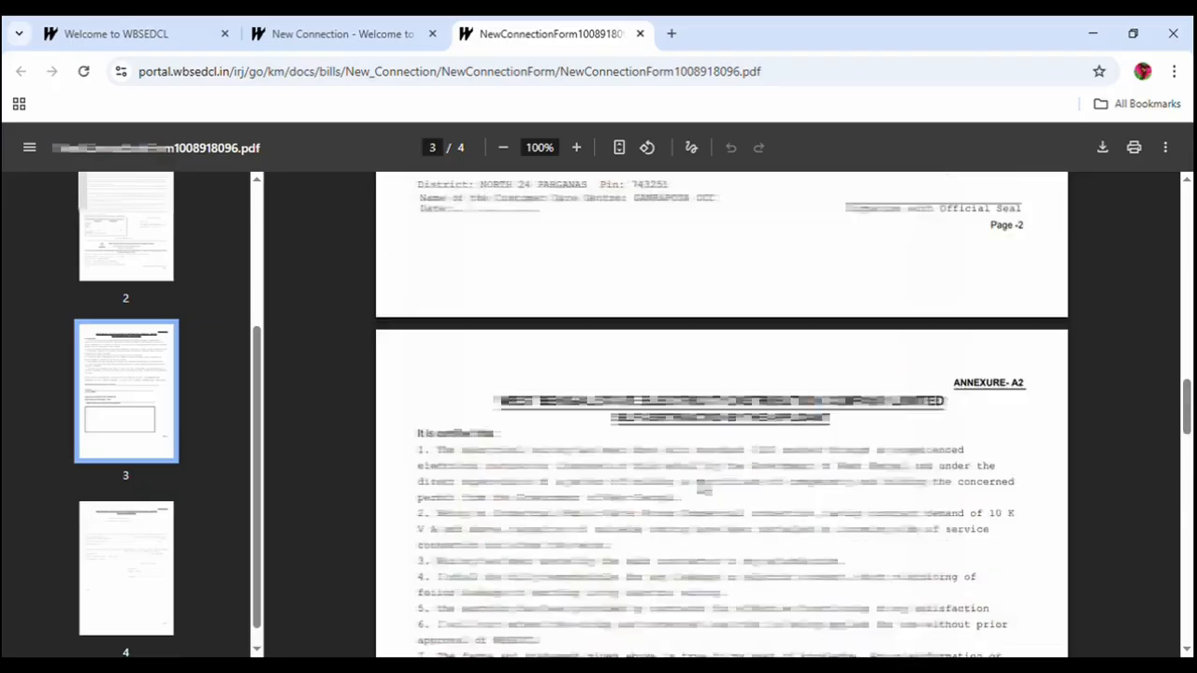
scroll(703, 486, "up", 20)
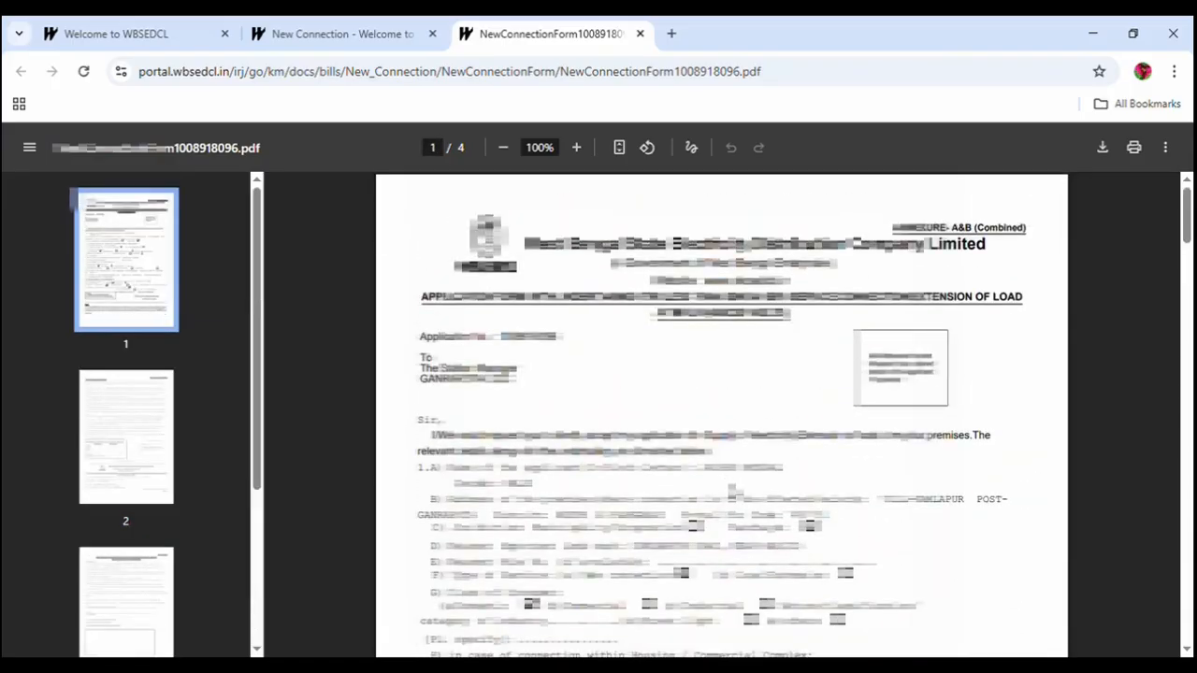
scroll(734, 490, "down", 1)
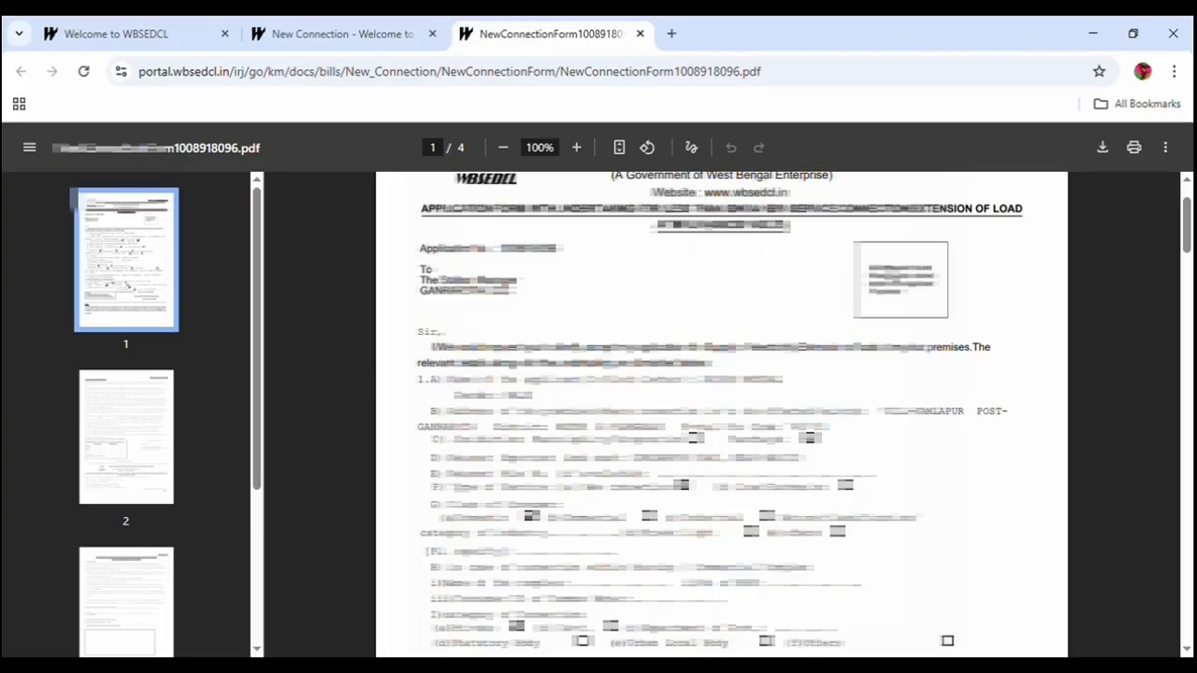
scroll(890, 271, "up", 1)
left_click(288, 27)
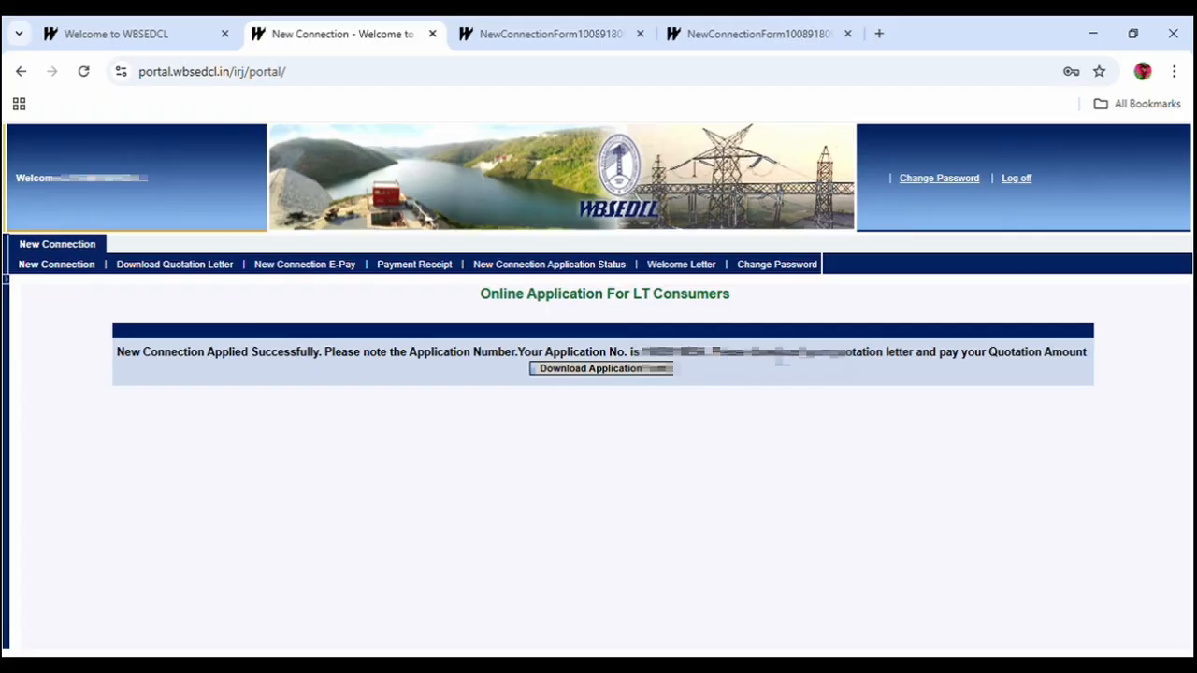
Generate the quotation for the application and open the quotation letter PDF.
left_click(161, 267)
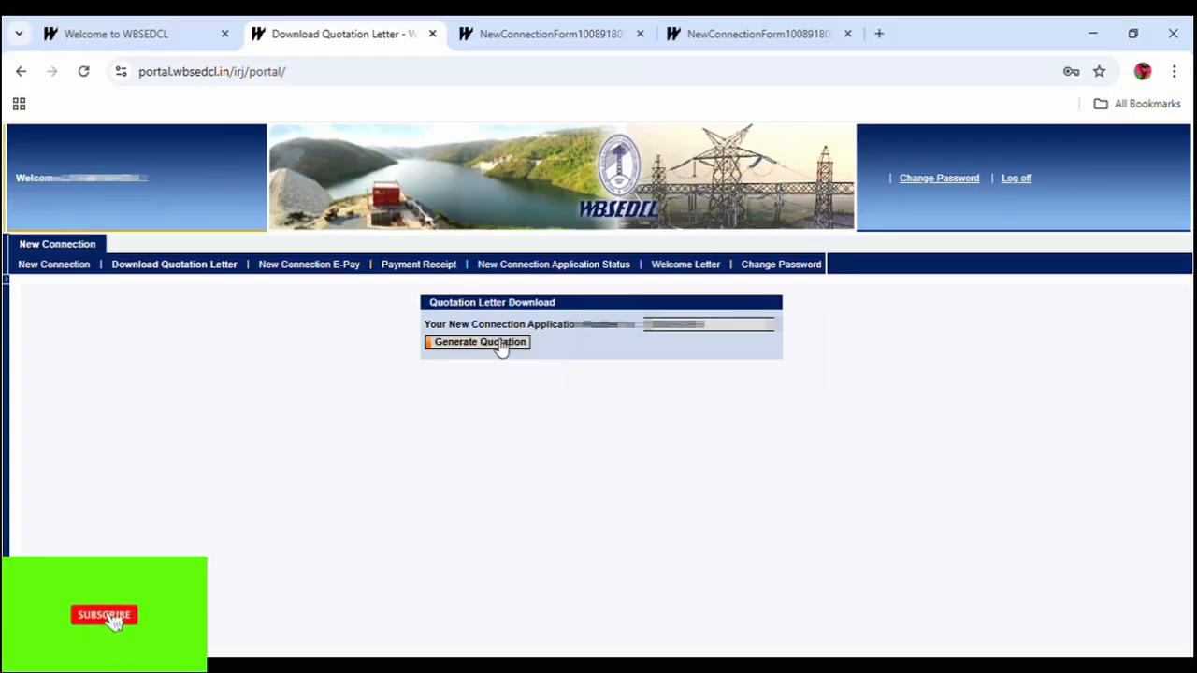
left_click(502, 346)
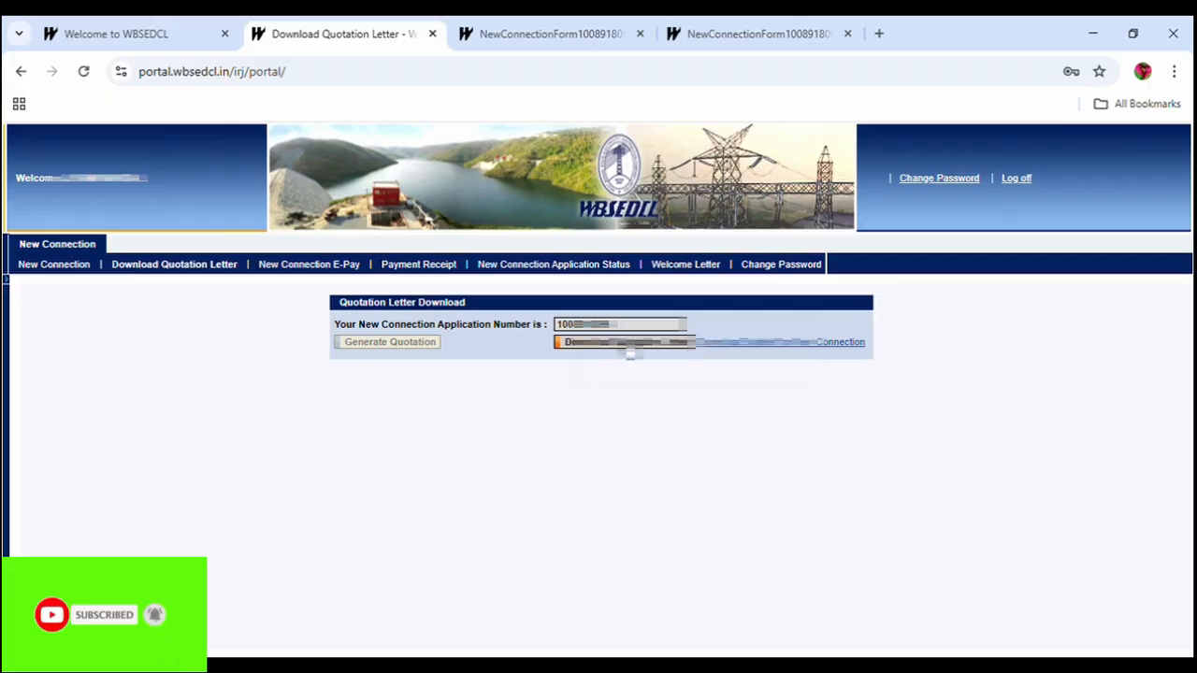
left_click(628, 342)
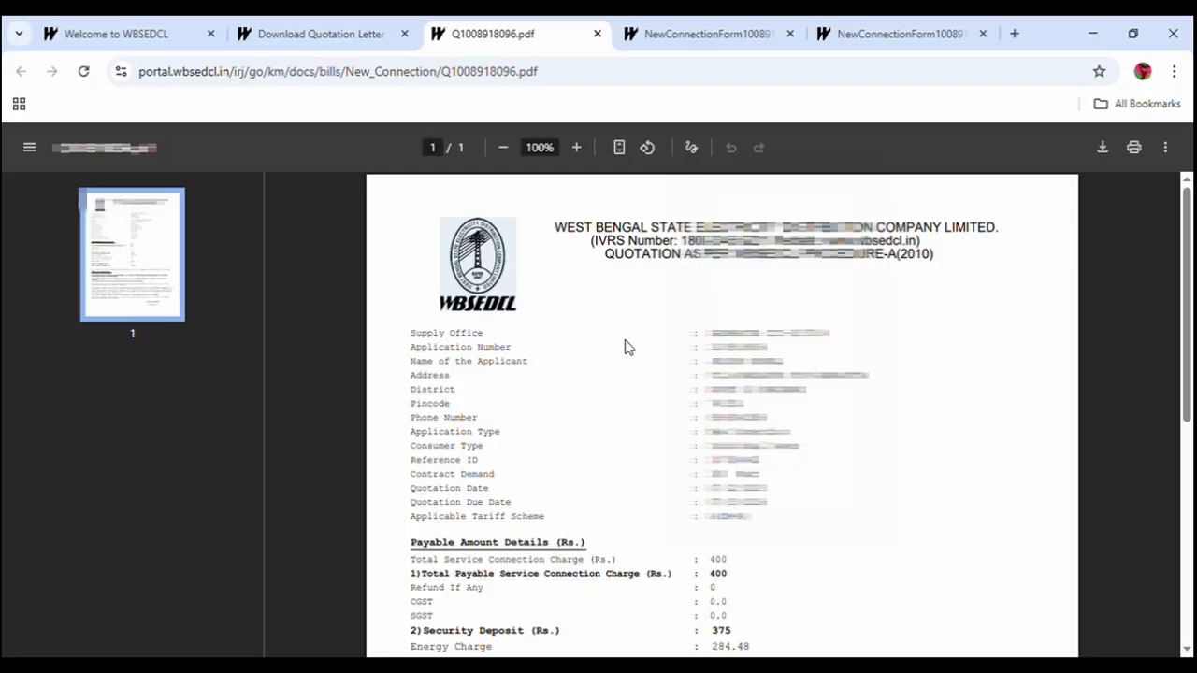
Check the 775.0 Total Payable Money in the letter, then open the online payment page.
scroll(644, 348, "down", 3)
scroll(643, 348, "down", 2)
scroll(643, 347, "up", 2)
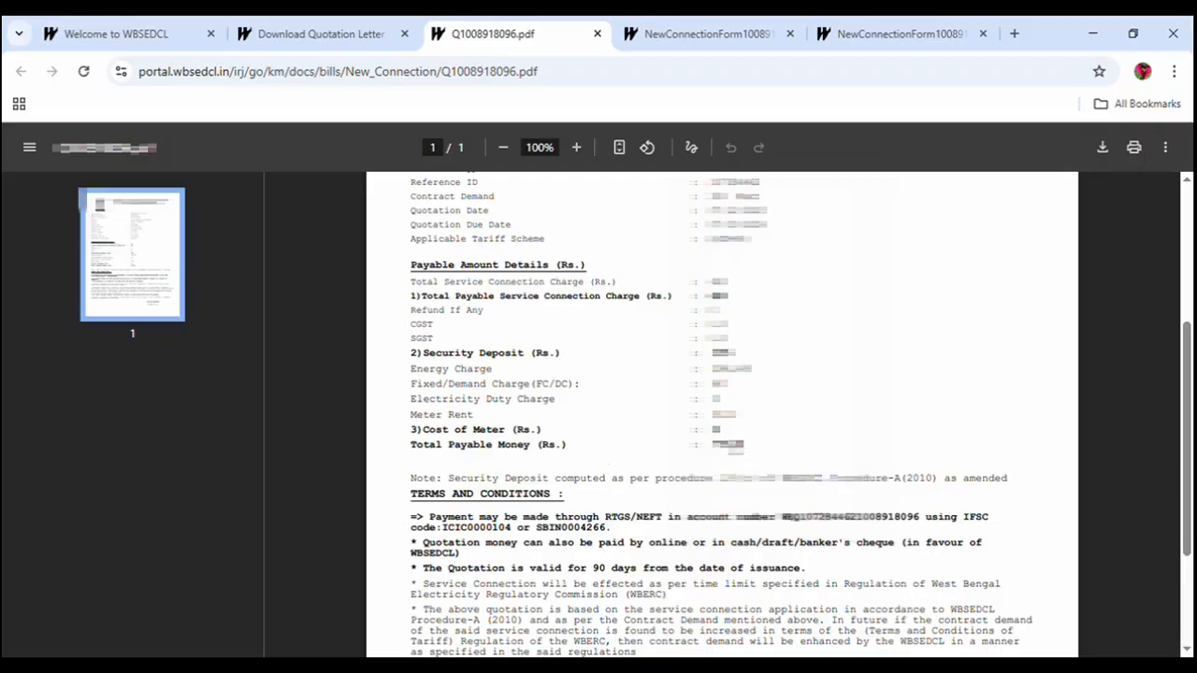
scroll(729, 451, "down", 2)
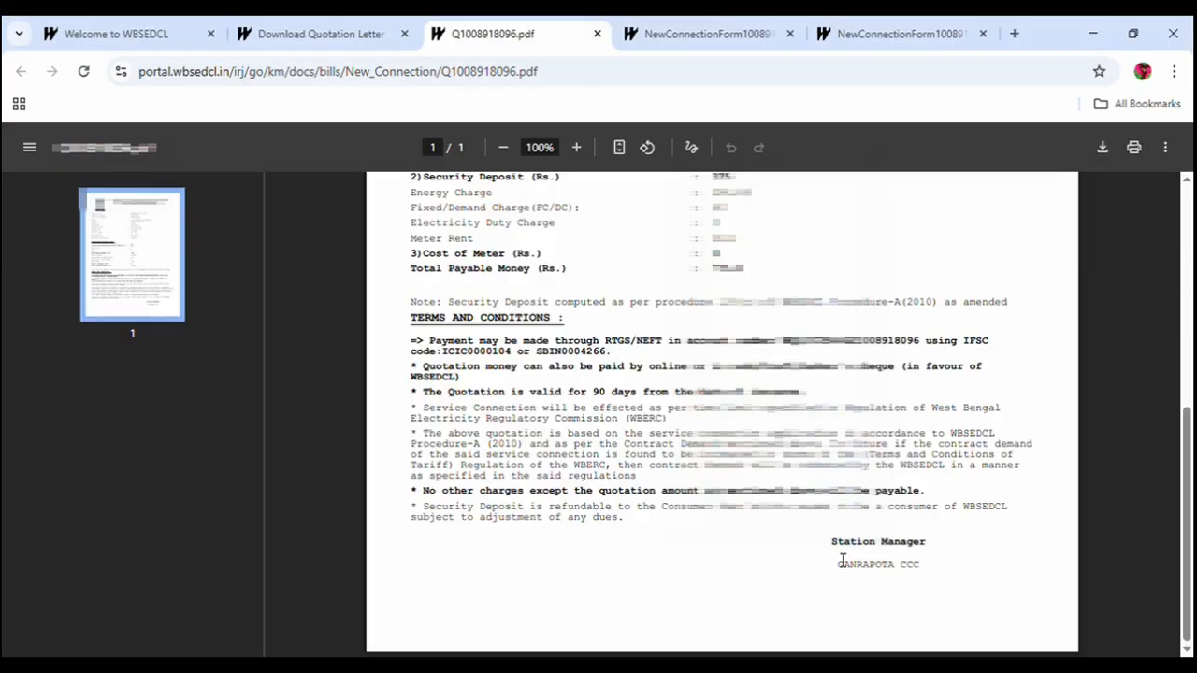
scroll(842, 561, "up", 4)
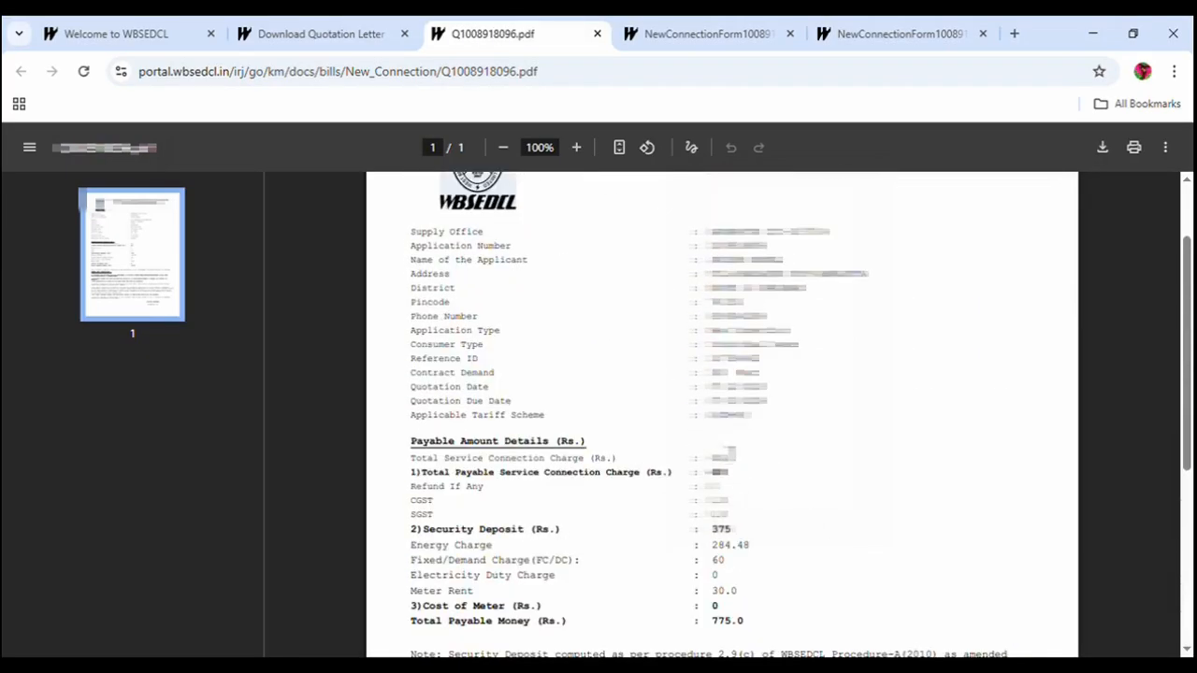
left_click_drag(752, 624, 700, 623)
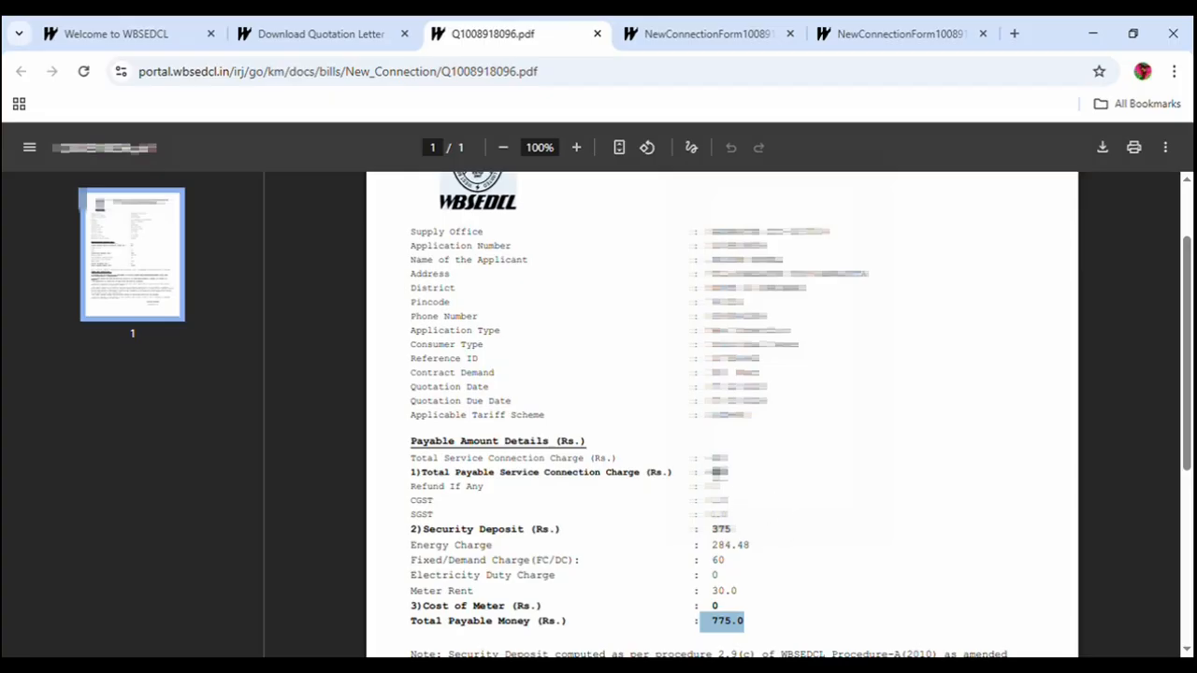
key("ctrl+shift+Tab")
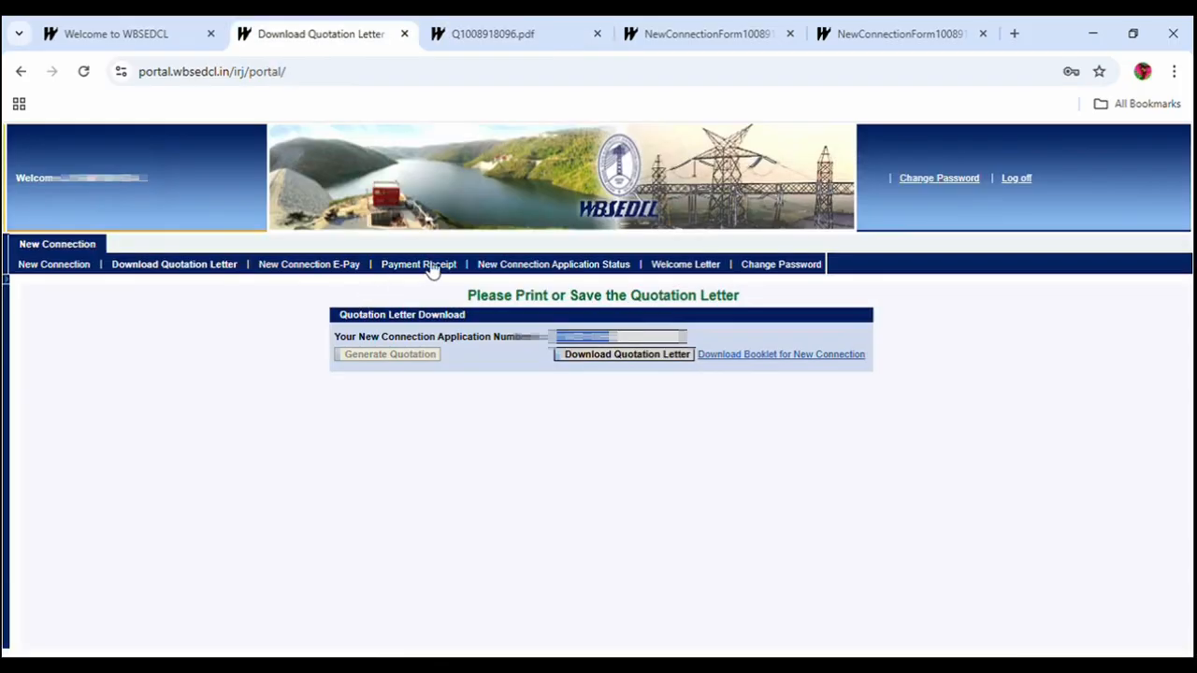
left_click(312, 268)
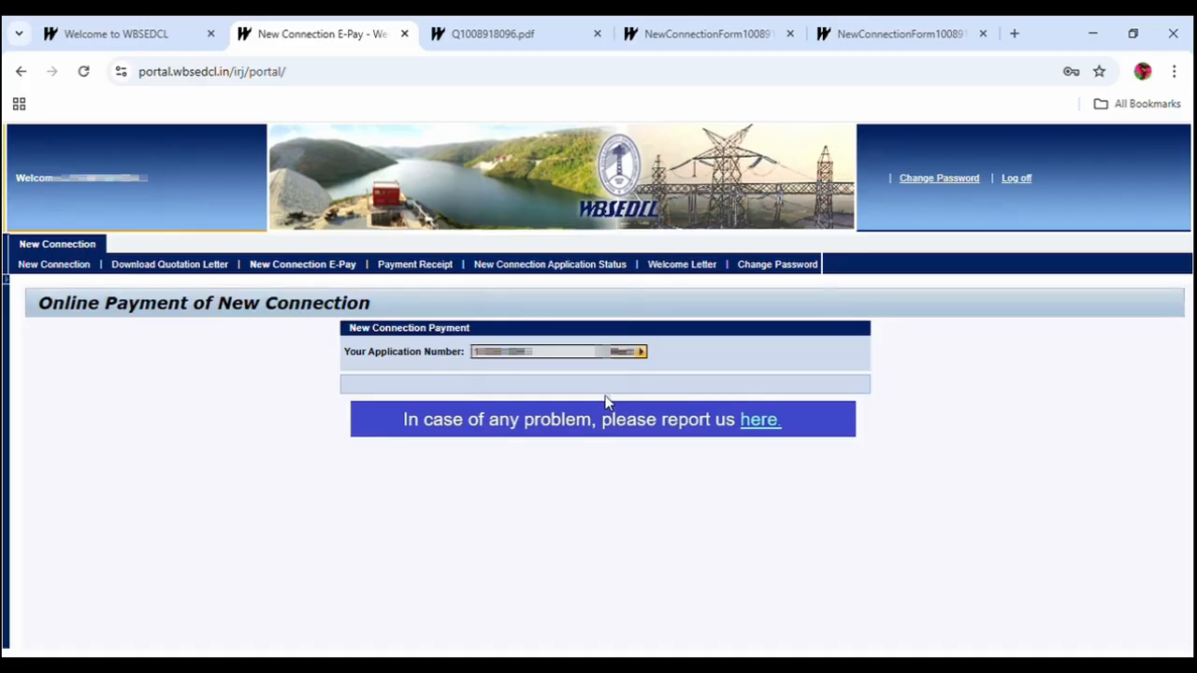
Fetch the ₹775 payable amount, select BillDesk, accept the terms, and open the BillDesk payment page.
left_click(626, 352)
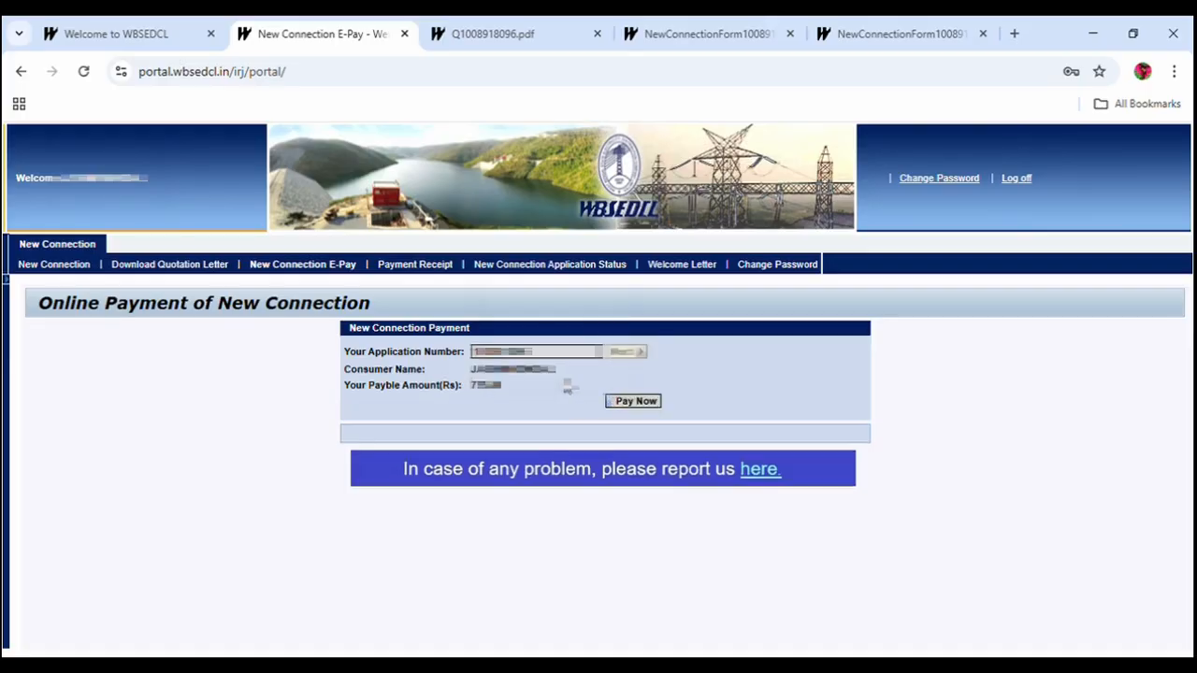
left_click(641, 404)
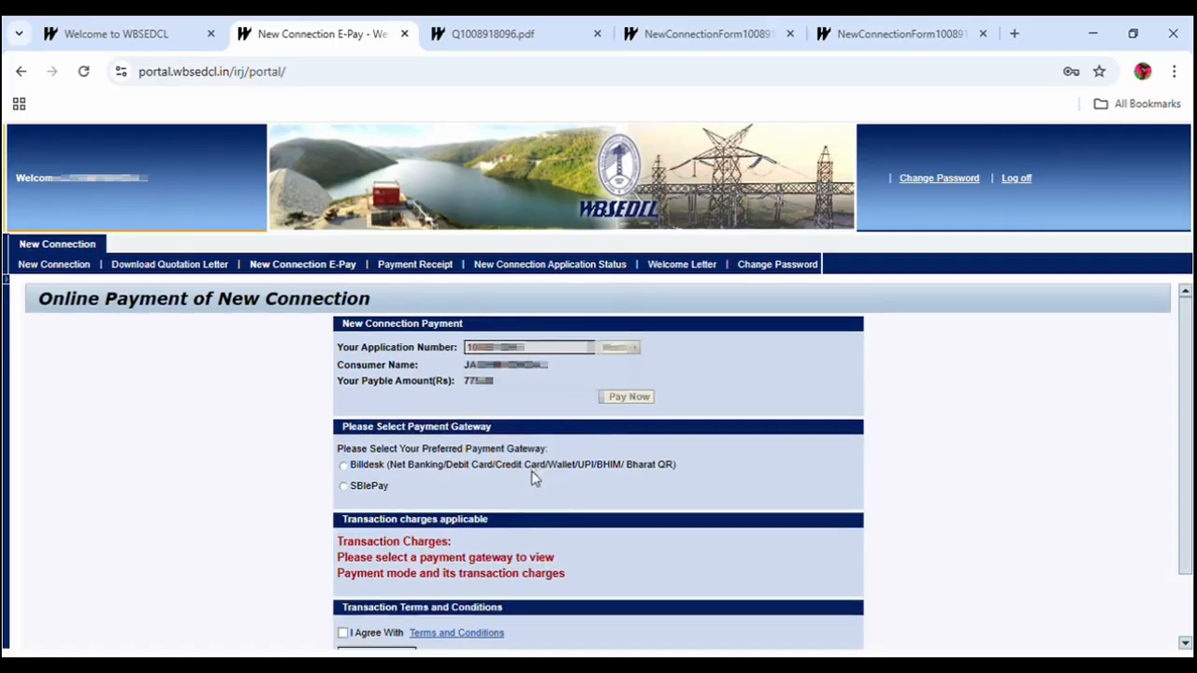
left_click(657, 402)
scroll(562, 445, "down", 2)
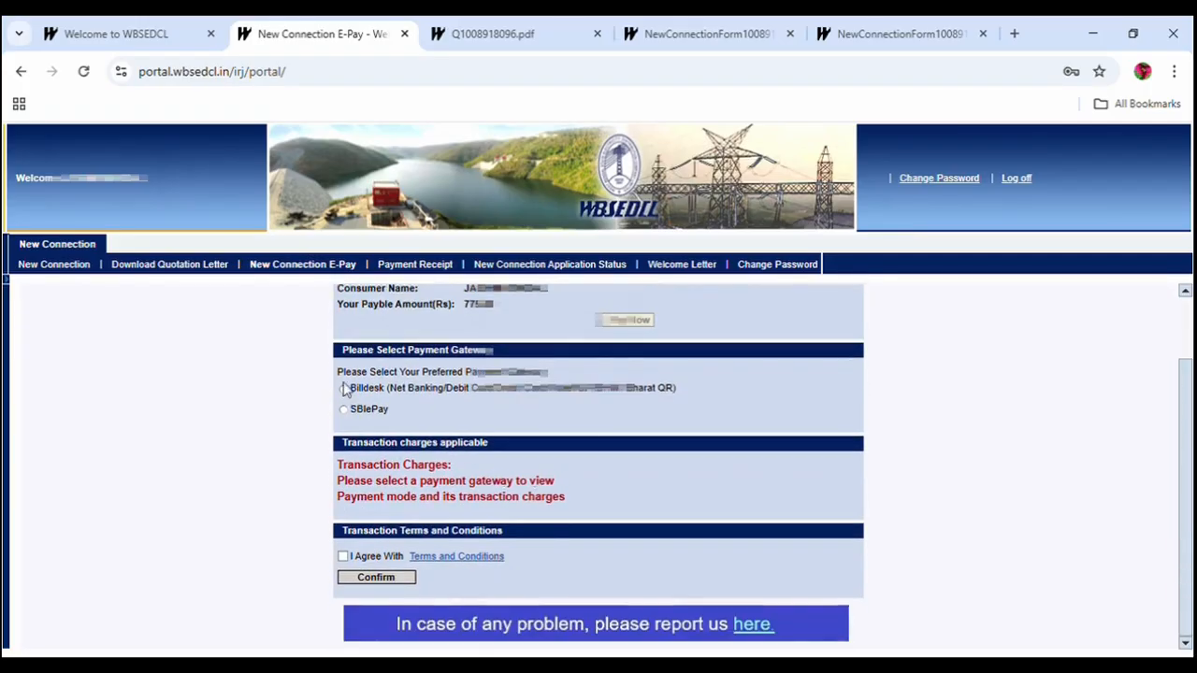
left_click(343, 388)
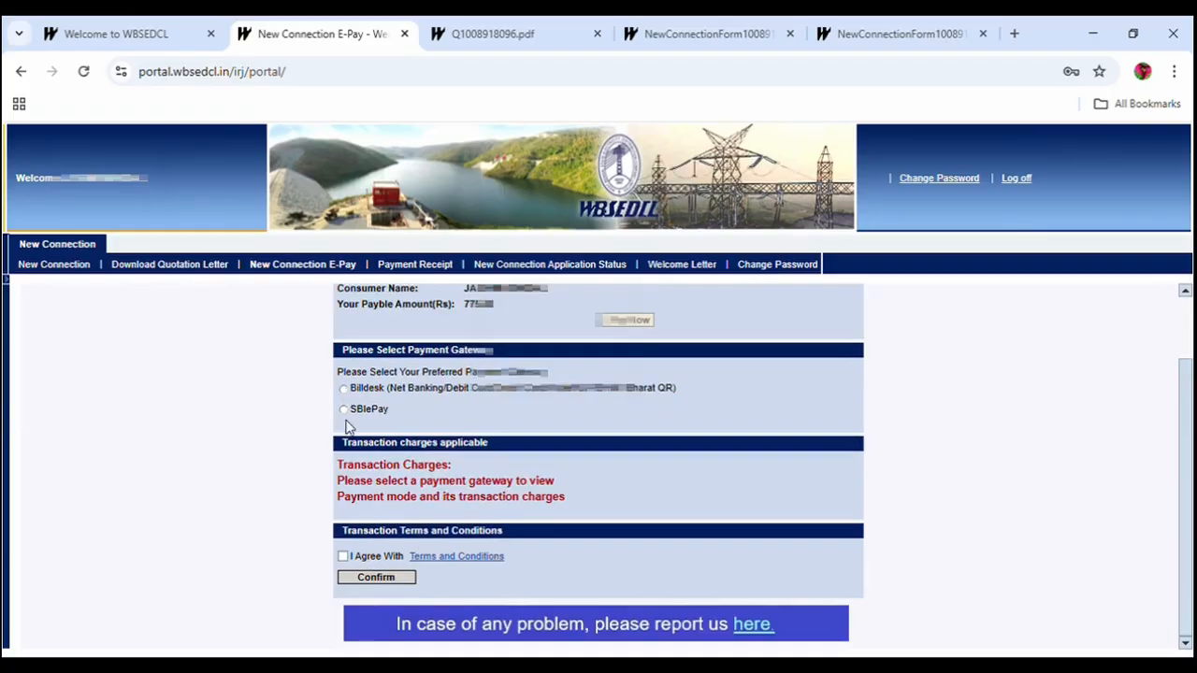
left_click(344, 388)
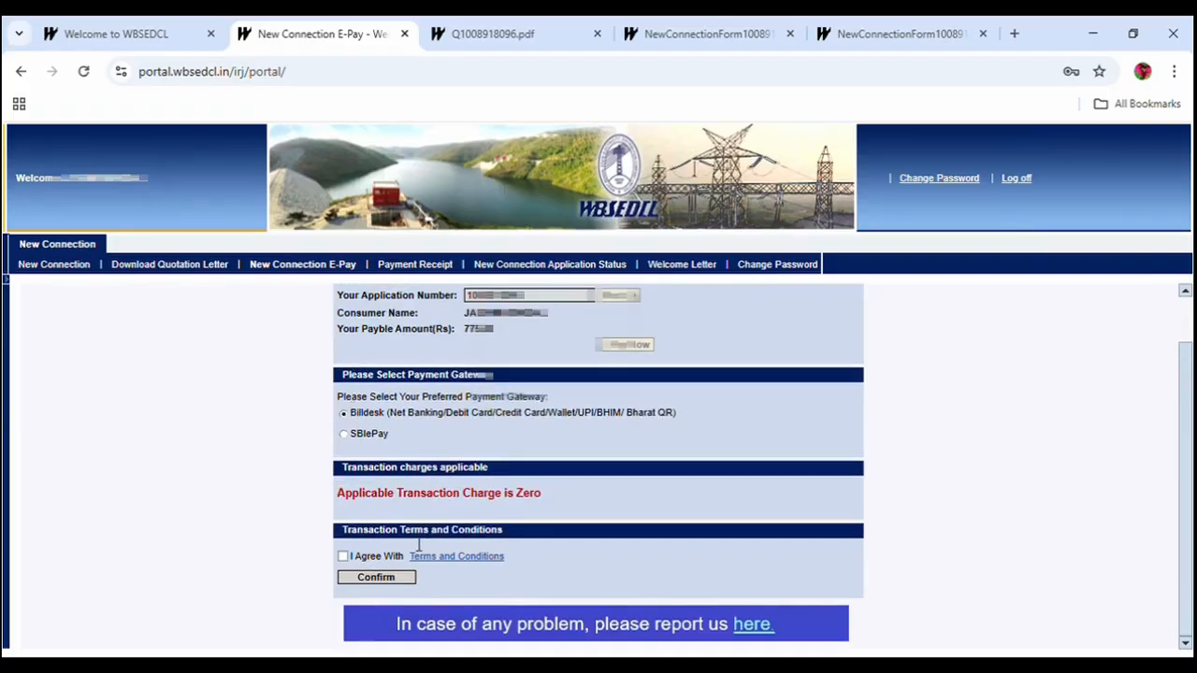
left_click(343, 556)
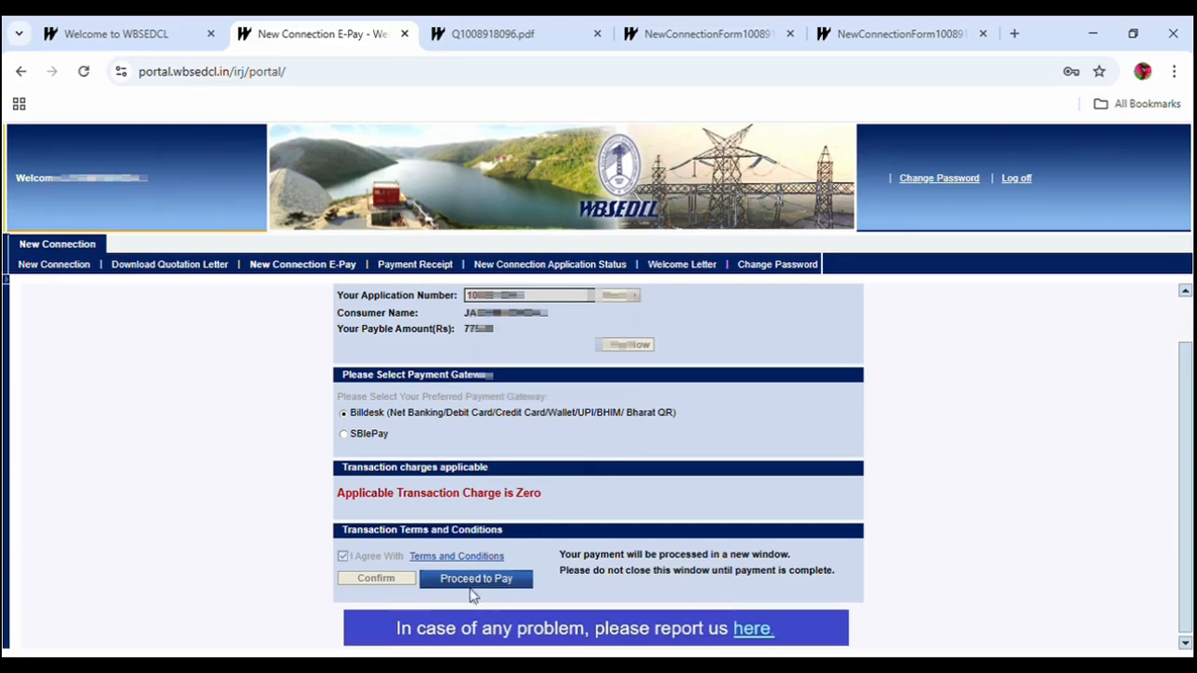
left_click(468, 578)
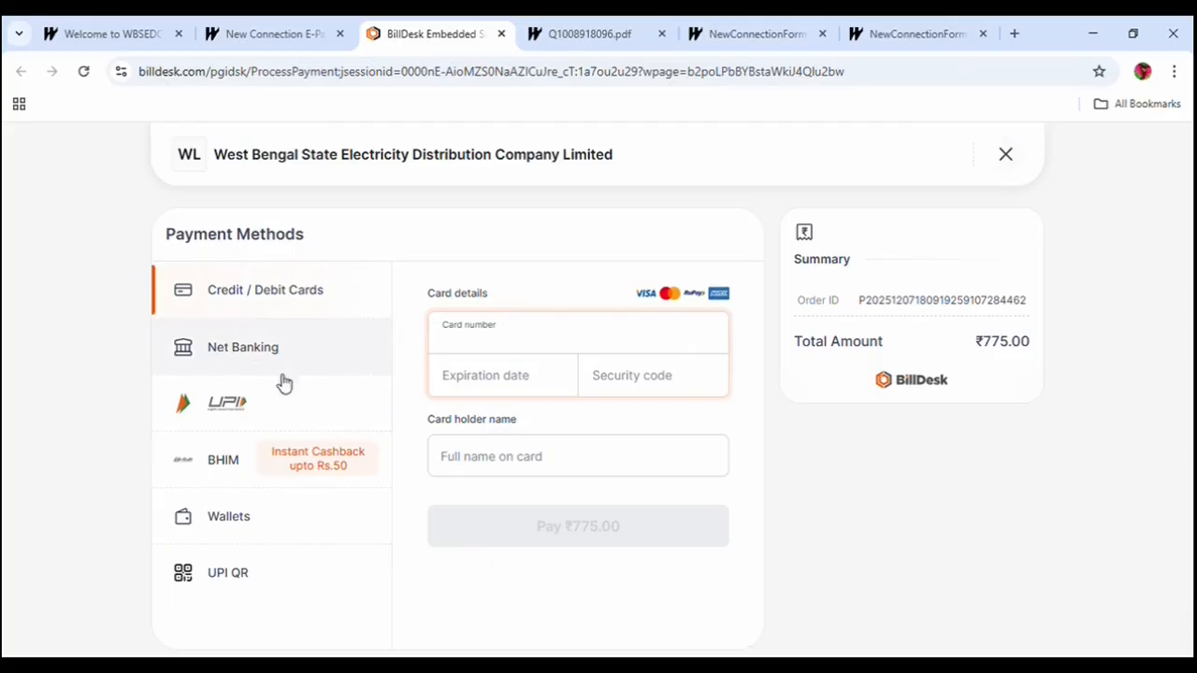
Choose UPI QR as the BillDesk payment method.
left_click(231, 575)
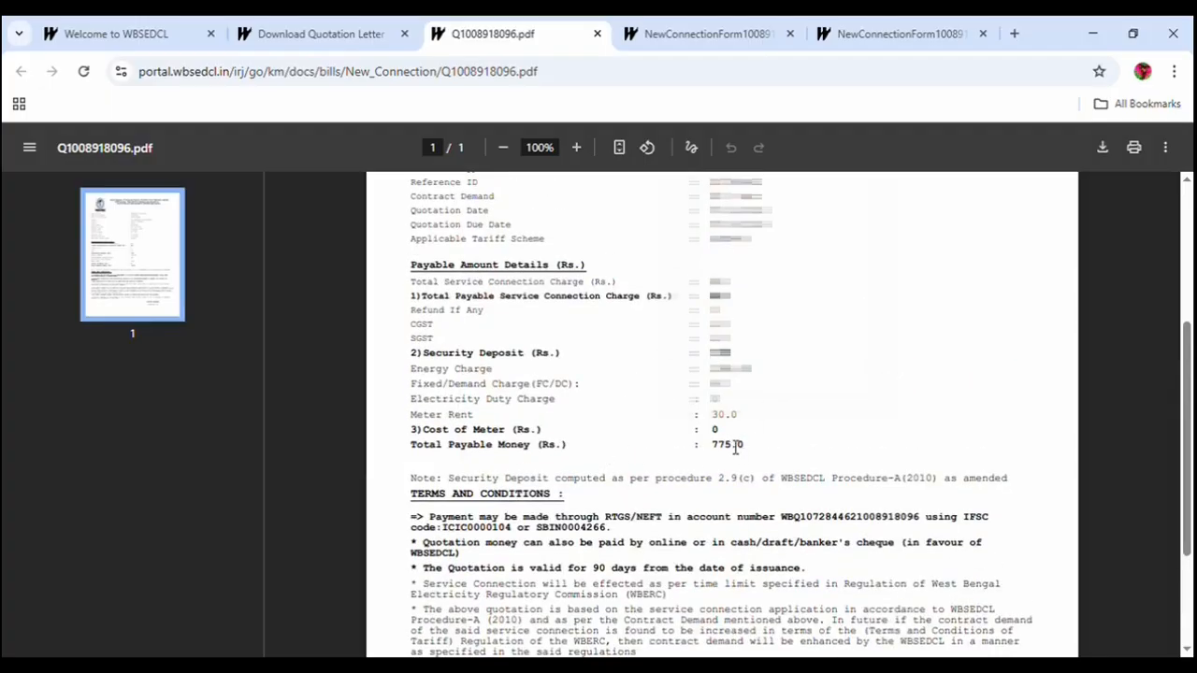
scroll(736, 448, "down", 2)
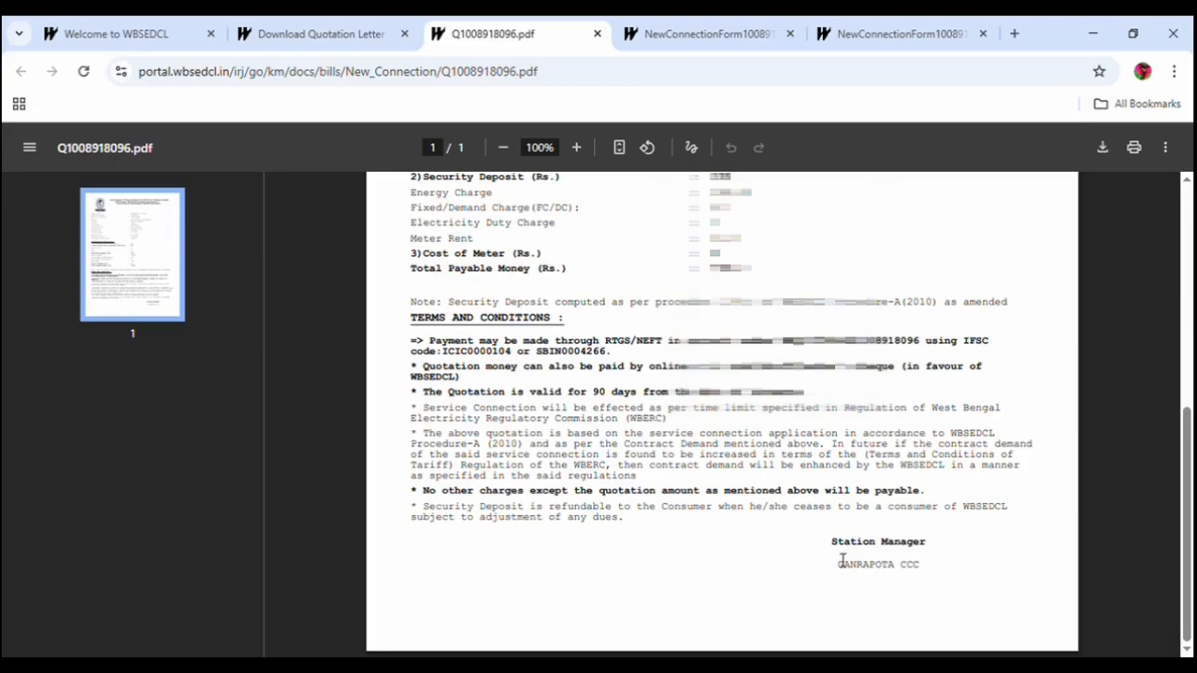
scroll(842, 561, "up", 4)
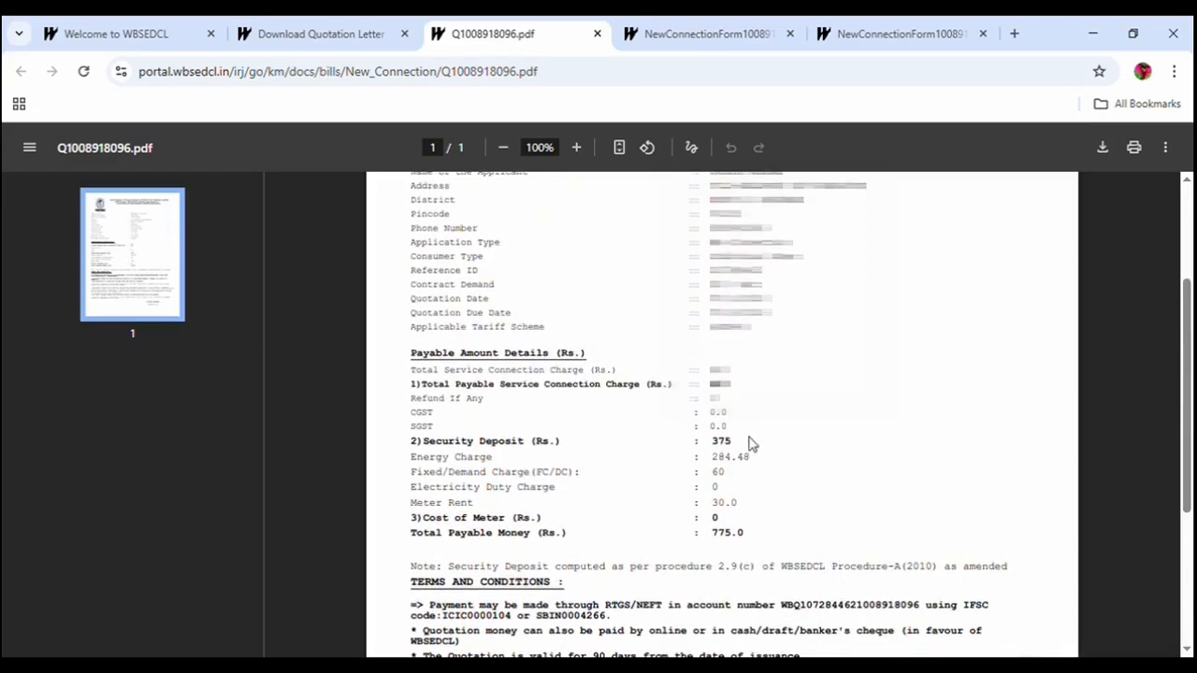